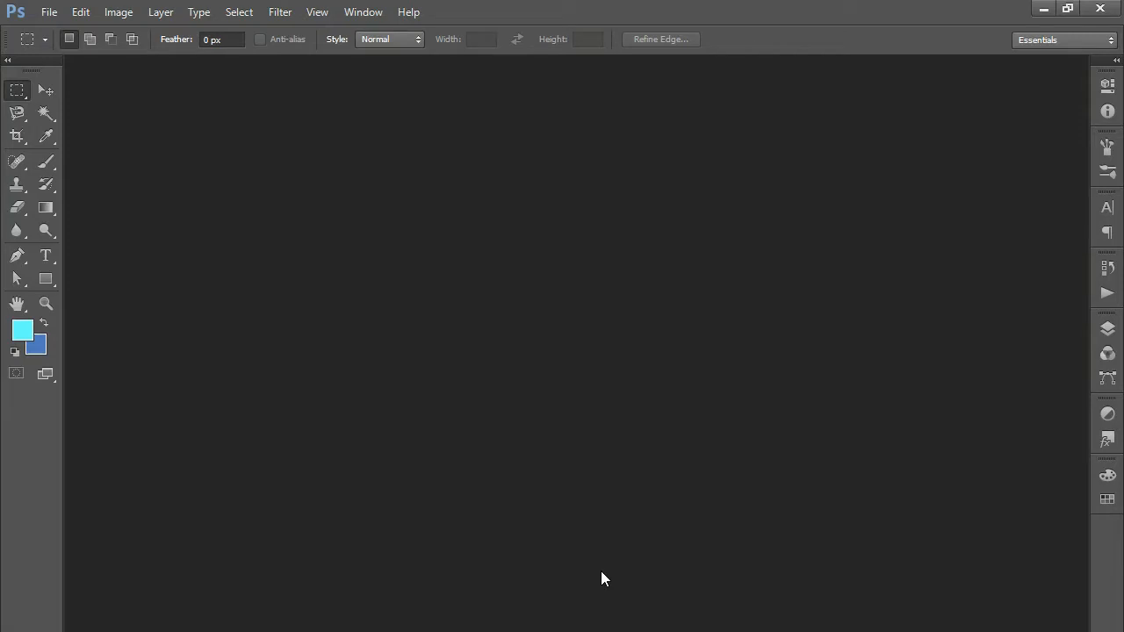
# Step: Create a new document from the International Paper A4 preset, with its dimensions in inches
pyautogui.click(49, 11)
pyautogui.click(62, 31)
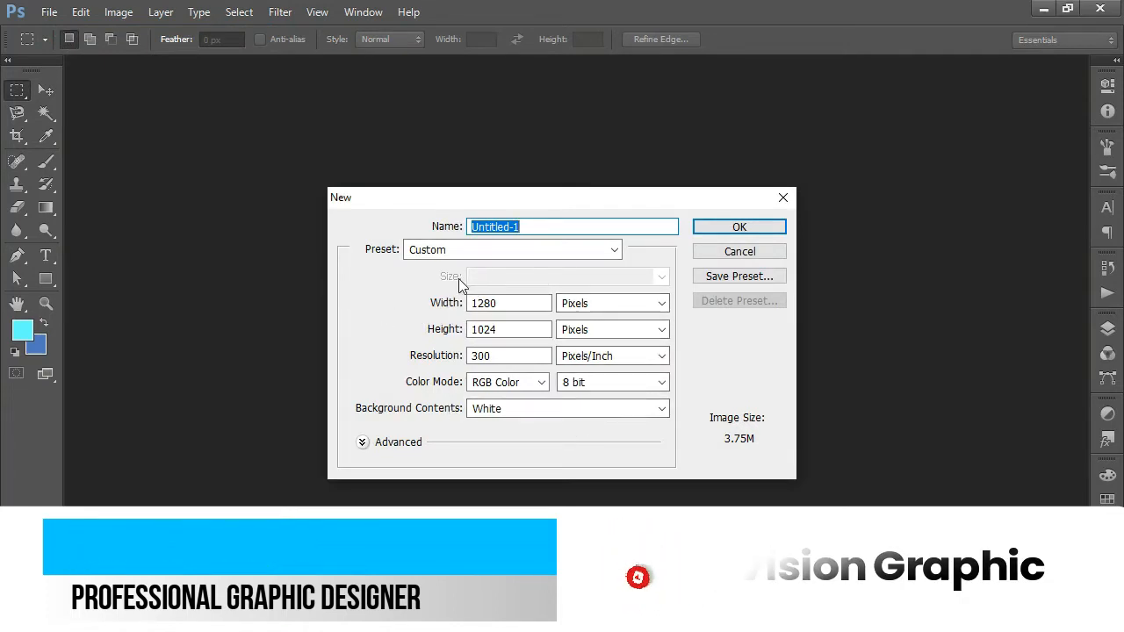
pyautogui.click(445, 252)
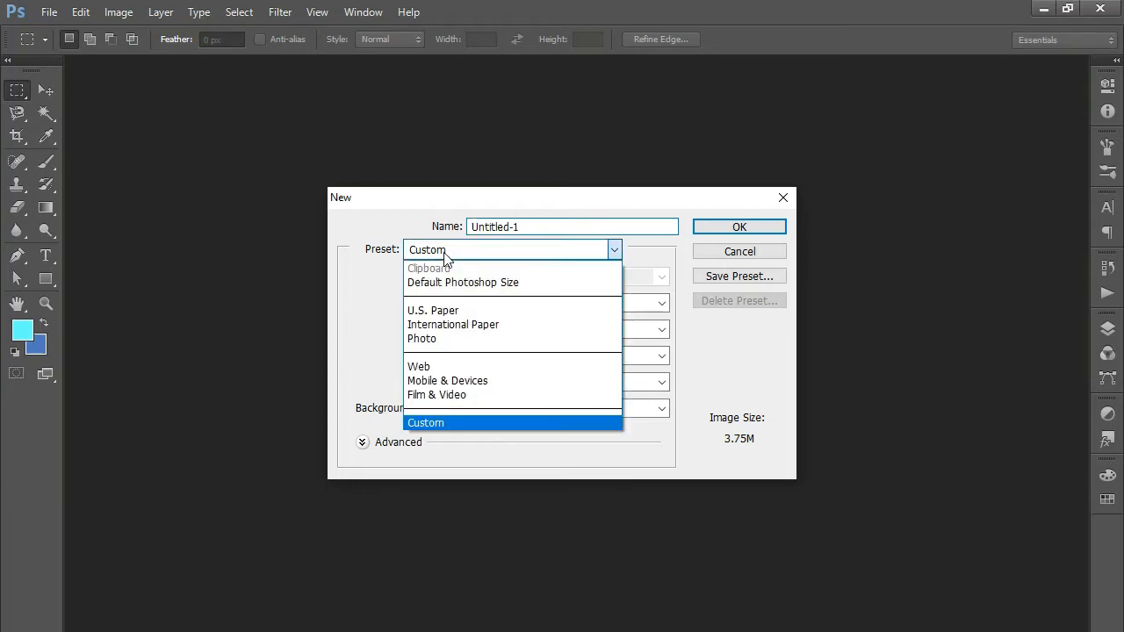
pyautogui.click(448, 326)
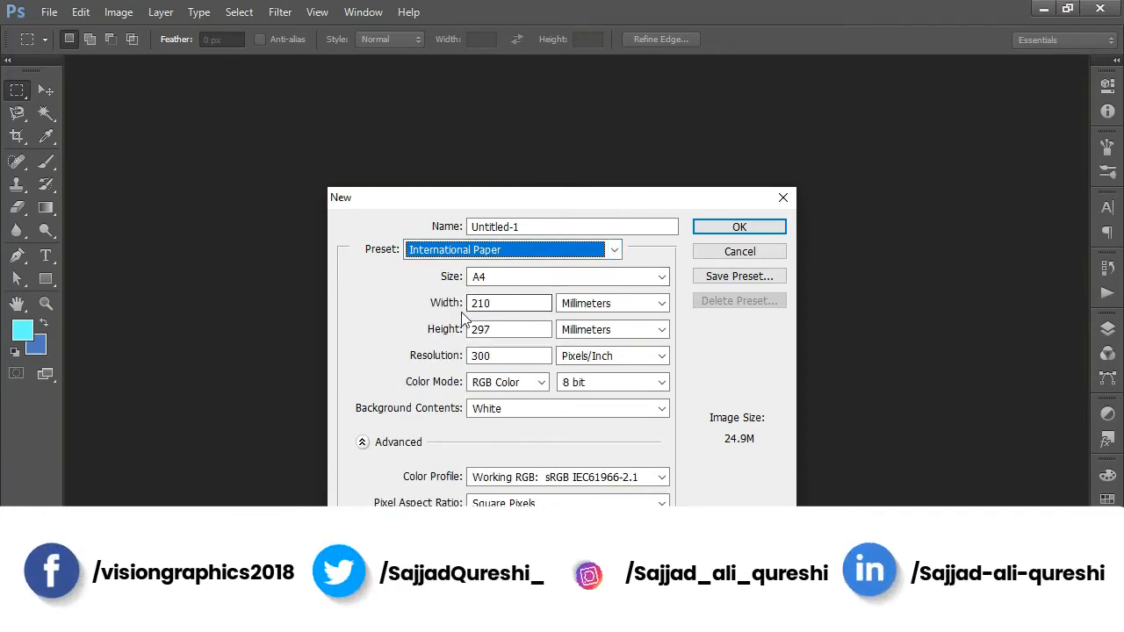
pyautogui.click(588, 305)
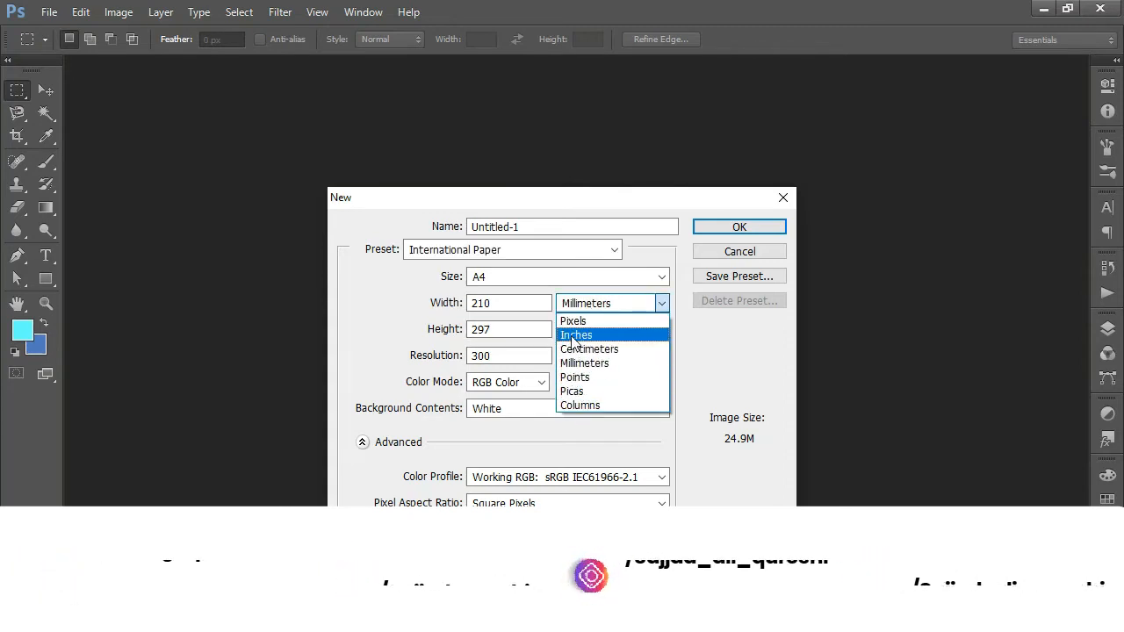
pyautogui.click(575, 335)
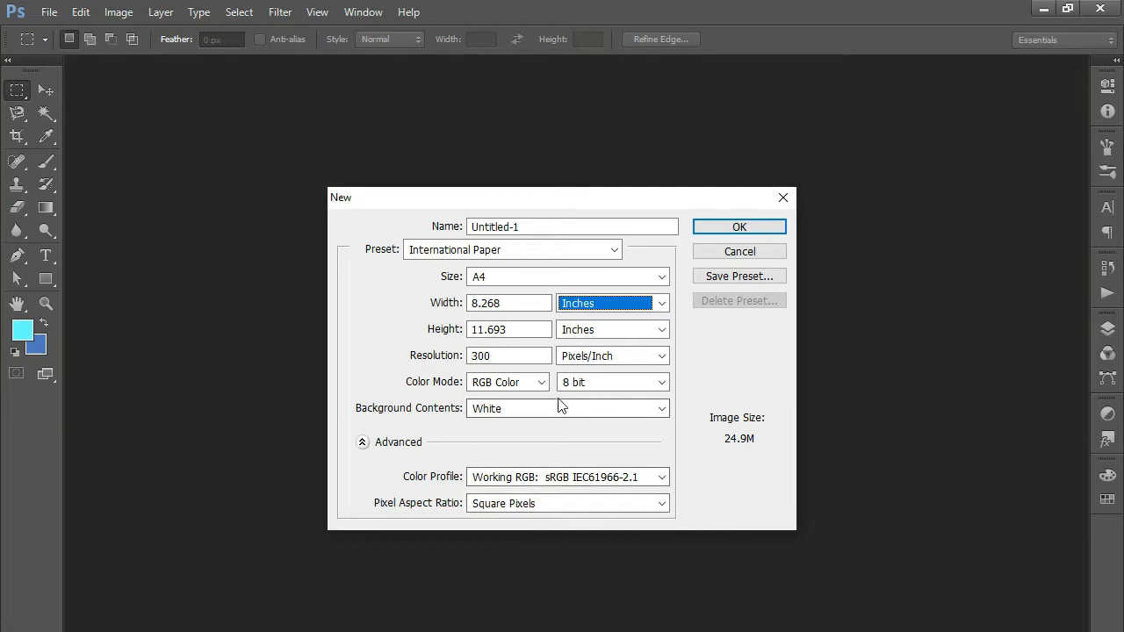
pyautogui.click(728, 230)
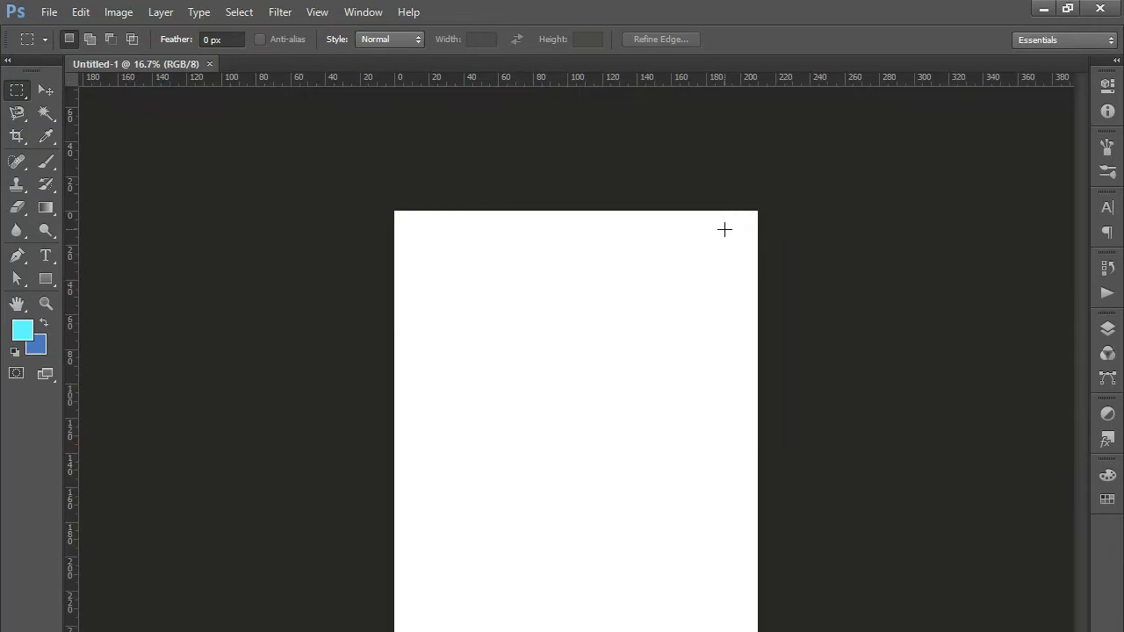
# Step: Convert the locked Background into a regular layer named Layer 0, toggling its visibility off and back on
pyautogui.click(1104, 337)
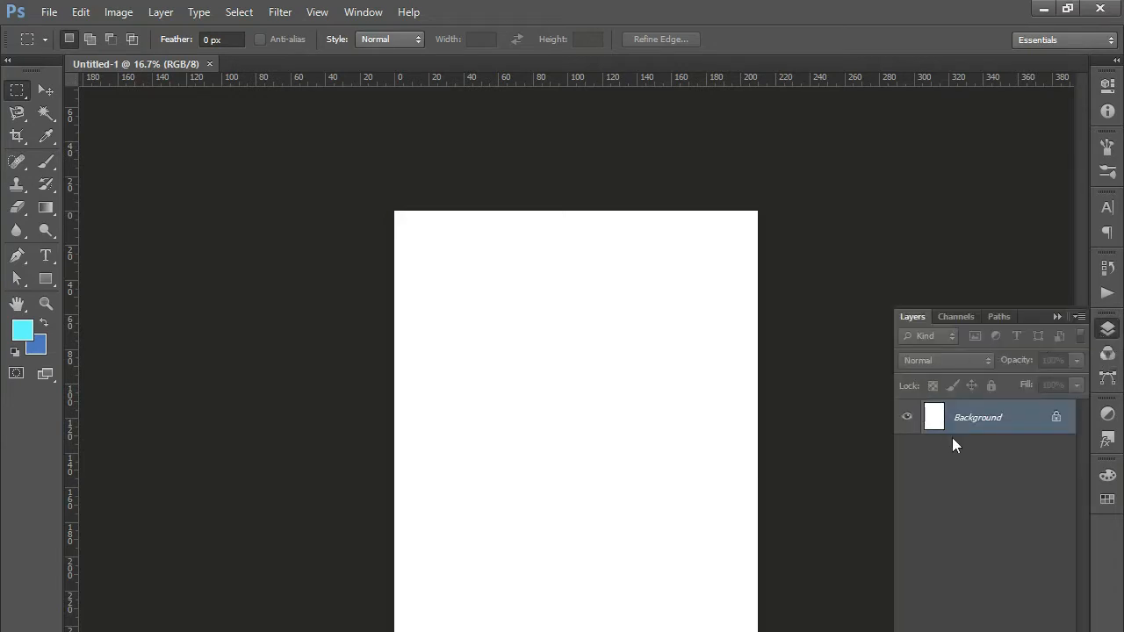
pyautogui.doubleClick(1025, 423)
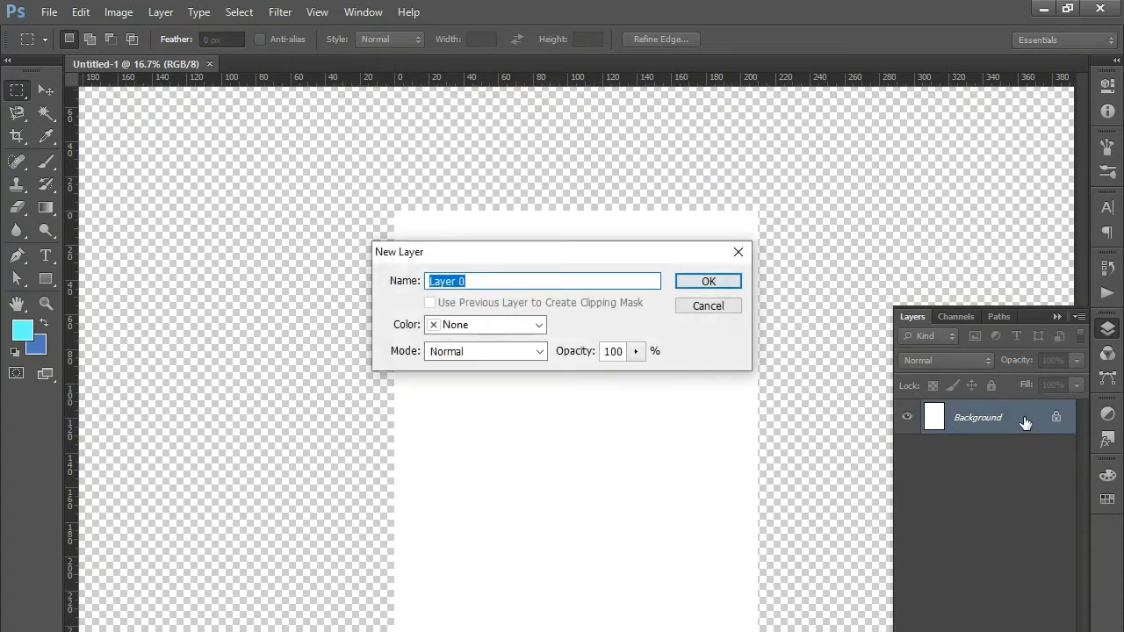
pyautogui.click(712, 283)
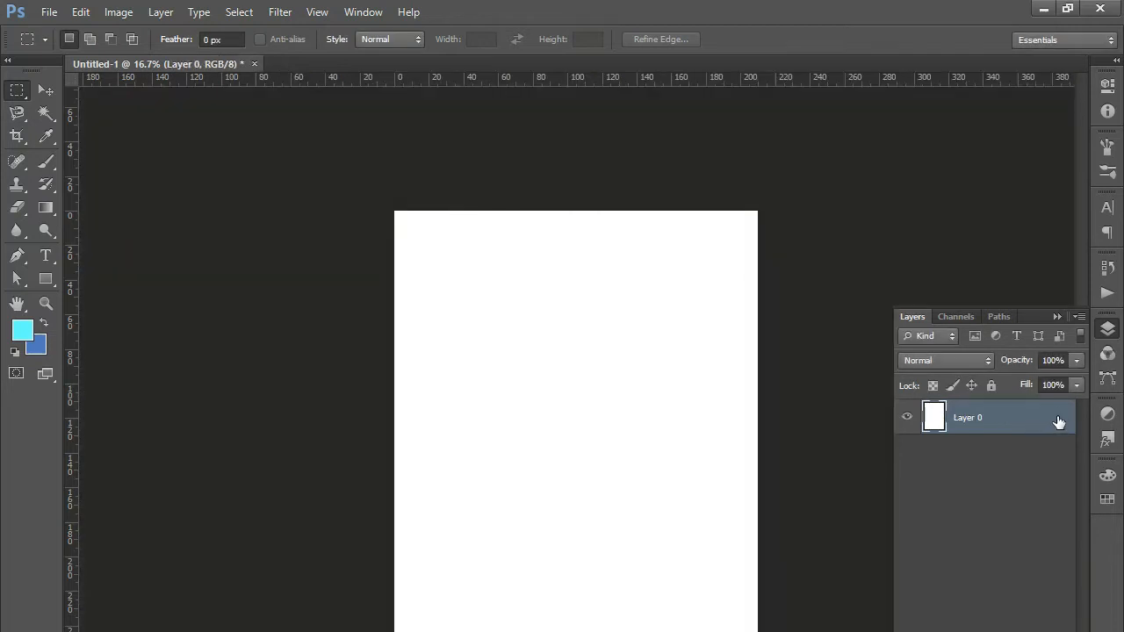
pyautogui.click(907, 418)
pyautogui.click(908, 418)
# Step: Draw a closed four-sided shape with the Pen tool in the page's upper left area, about 492 by 444 px
pyautogui.click(17, 303)
pyautogui.moveTo(499, 383)
pyautogui.mouseDown()
pyautogui.moveTo(518, 362)
pyautogui.moveTo(509, 392)
pyautogui.mouseUp()
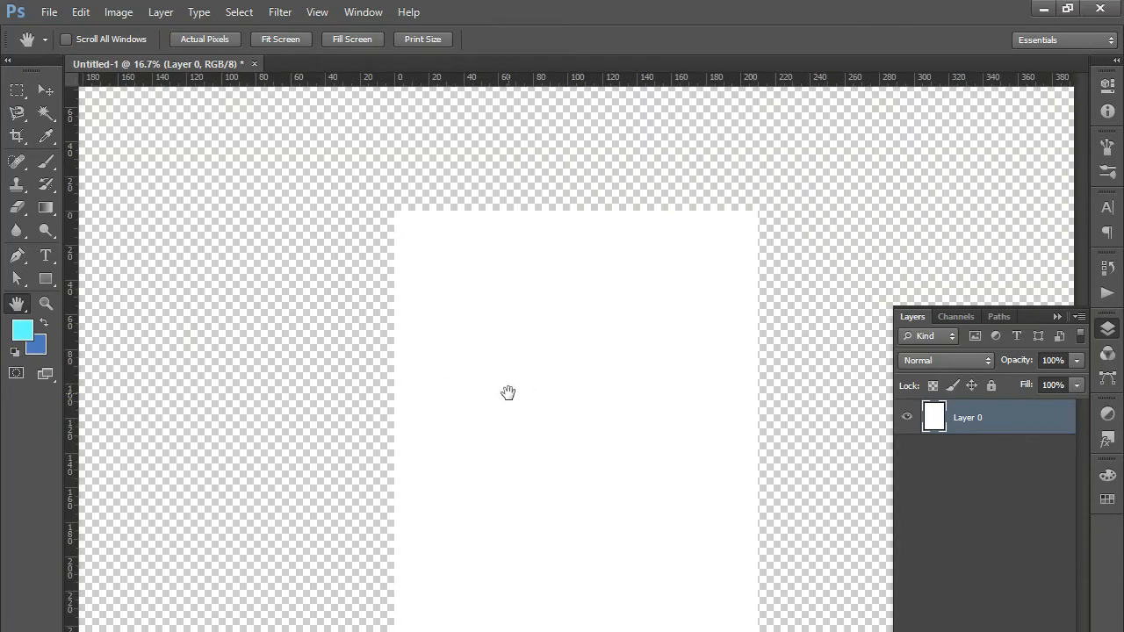
pyautogui.keyDown('ctrl'); pyautogui.click(509, 394); pyautogui.keyUp('ctrl')
pyautogui.moveTo(492, 384); pyautogui.dragTo(504, 421)
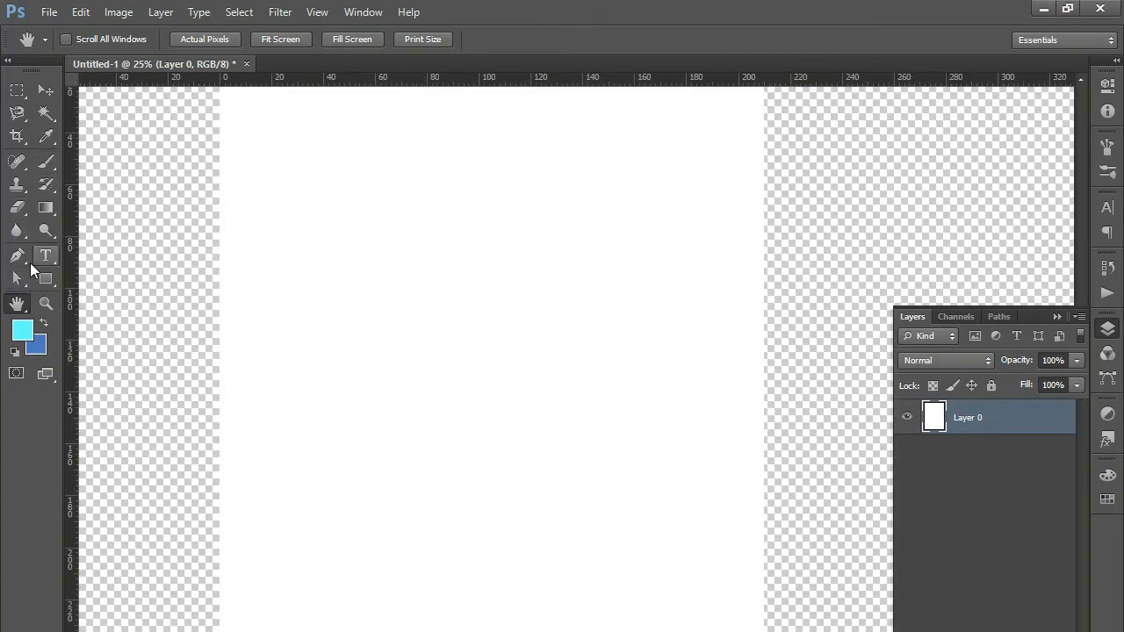
pyautogui.click(19, 255)
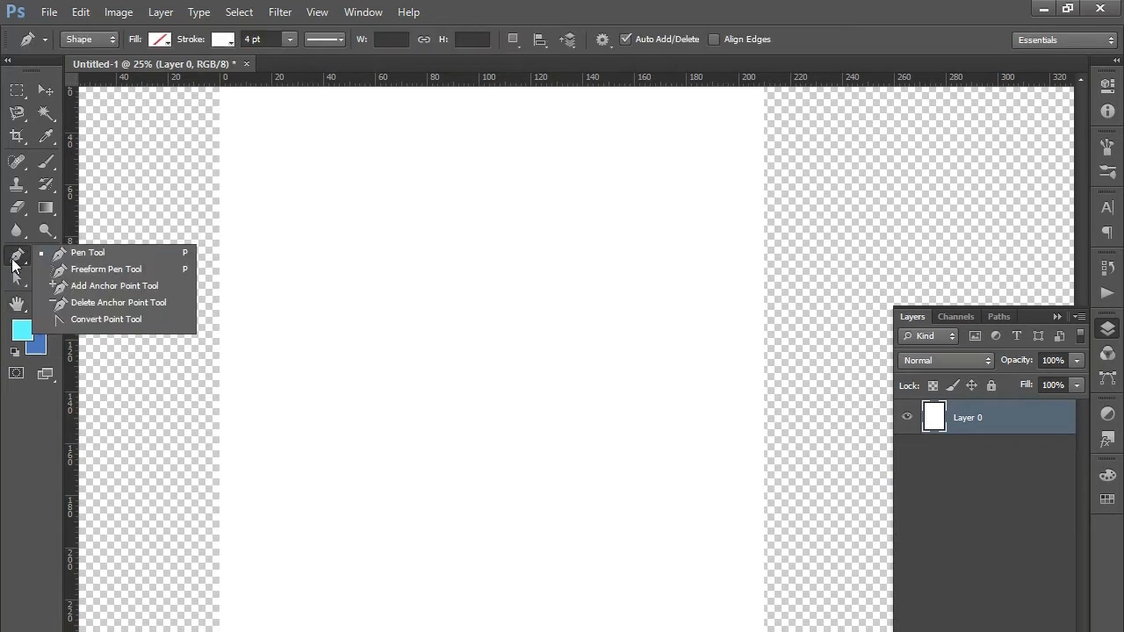
pyautogui.click(285, 218)
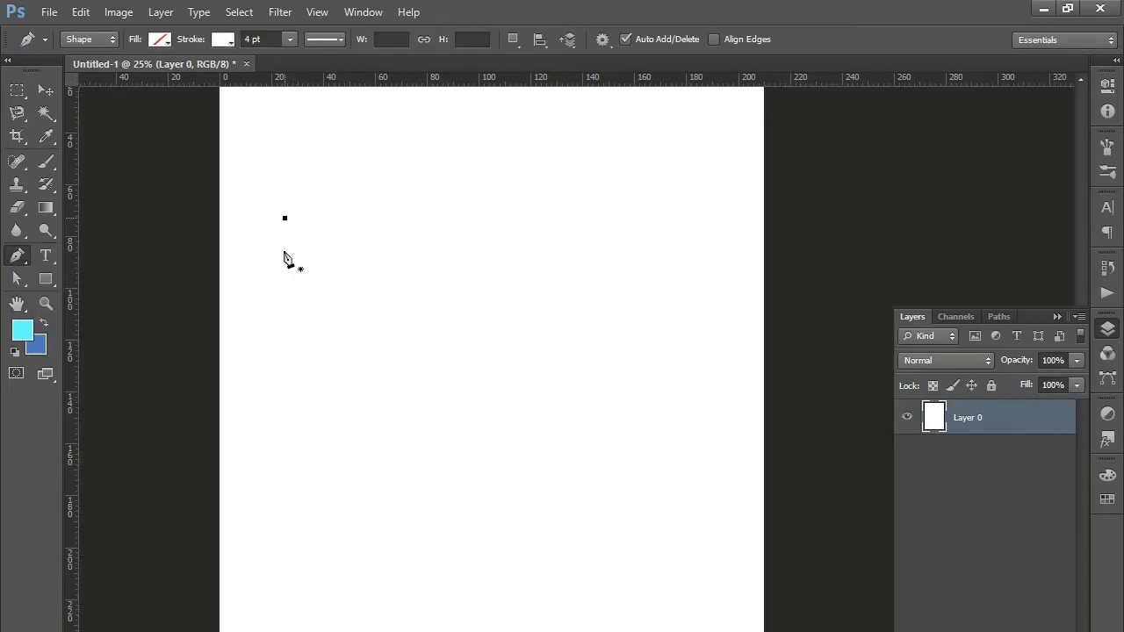
pyautogui.click(285, 308)
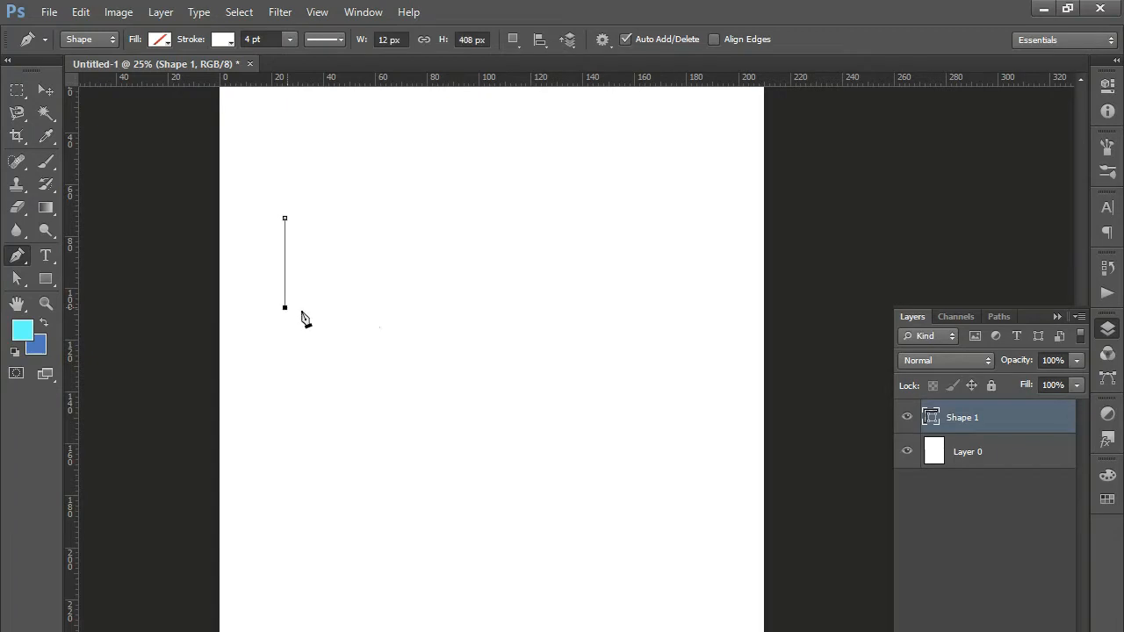
pyautogui.click(393, 308)
pyautogui.click(392, 210)
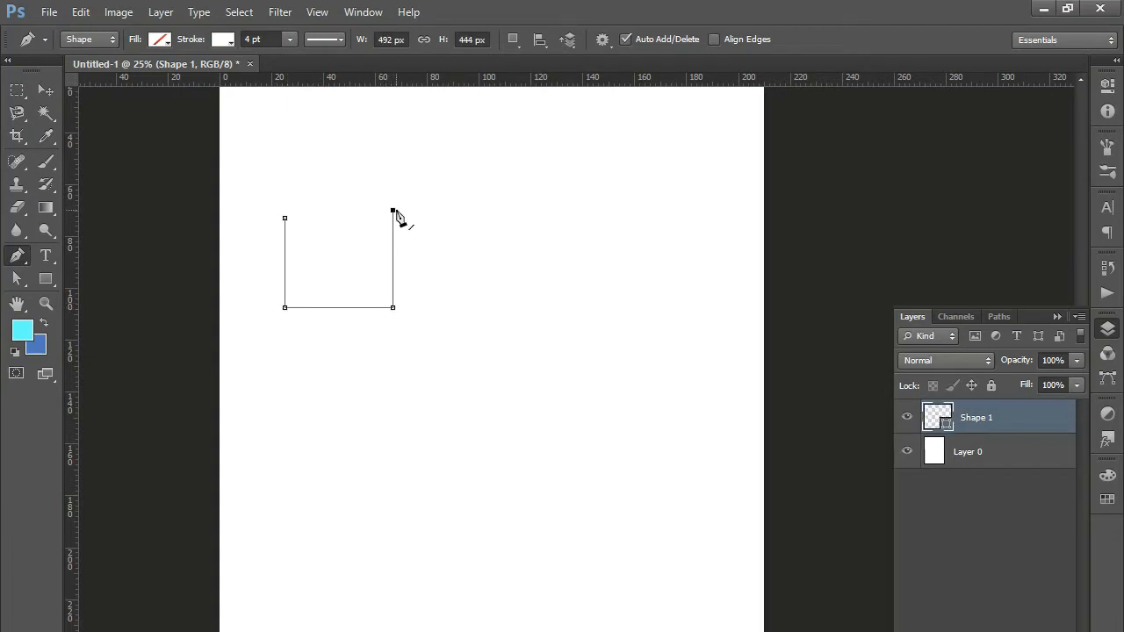
pyautogui.click(284, 218)
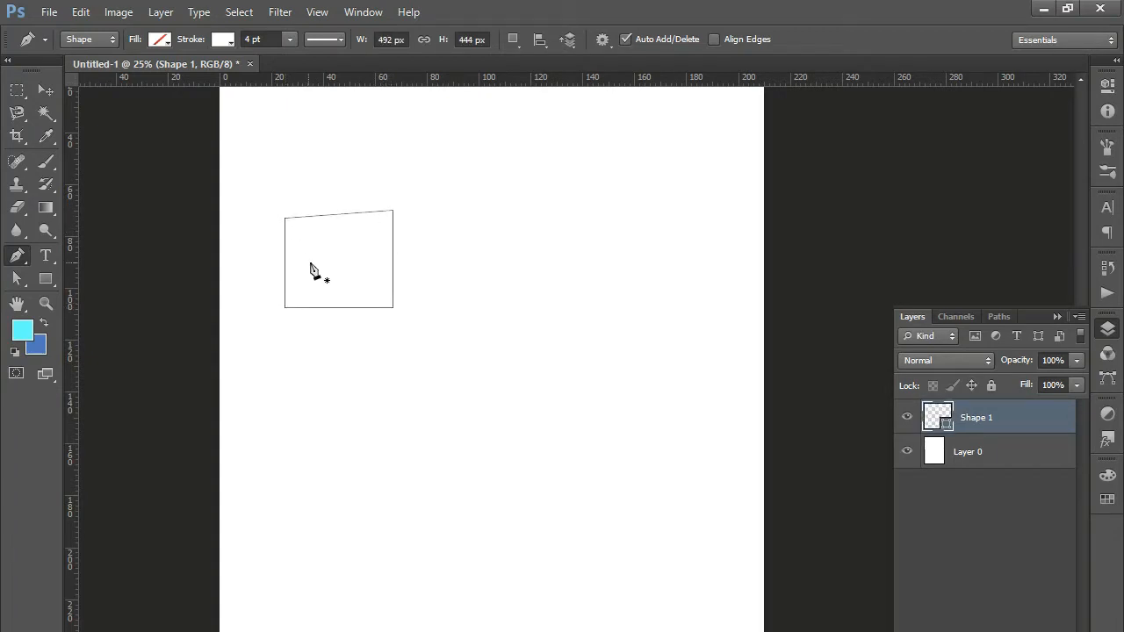
# Step: Remove the stroke from the four-sided shape and fill it with cyan
pyautogui.click(223, 38)
pyautogui.click(150, 74)
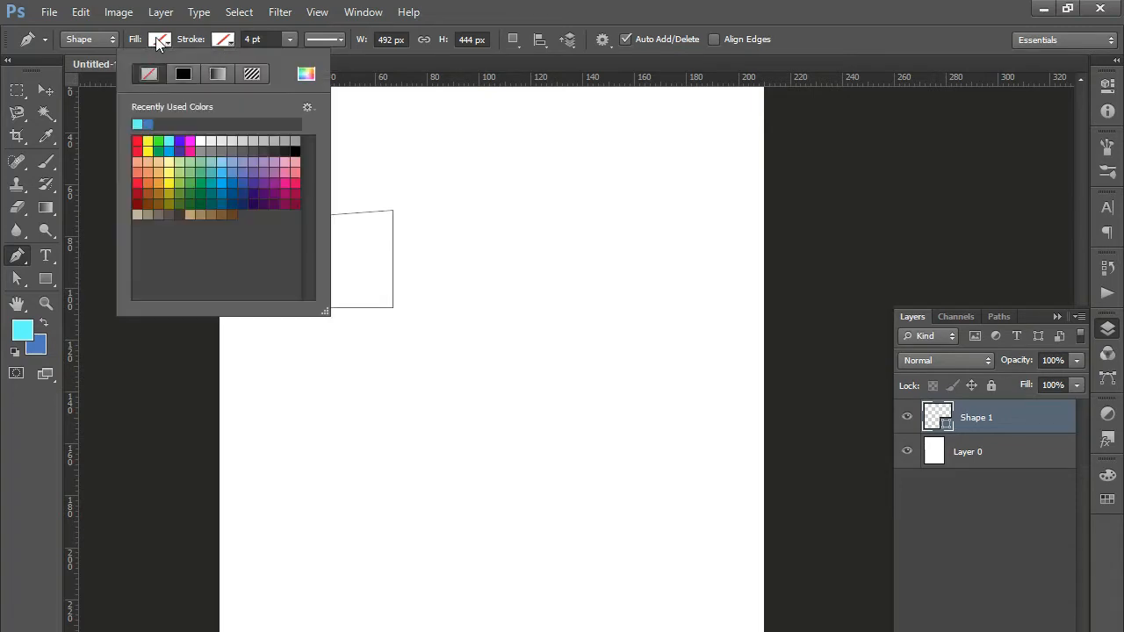
pyautogui.click(158, 41)
pyautogui.click(159, 40)
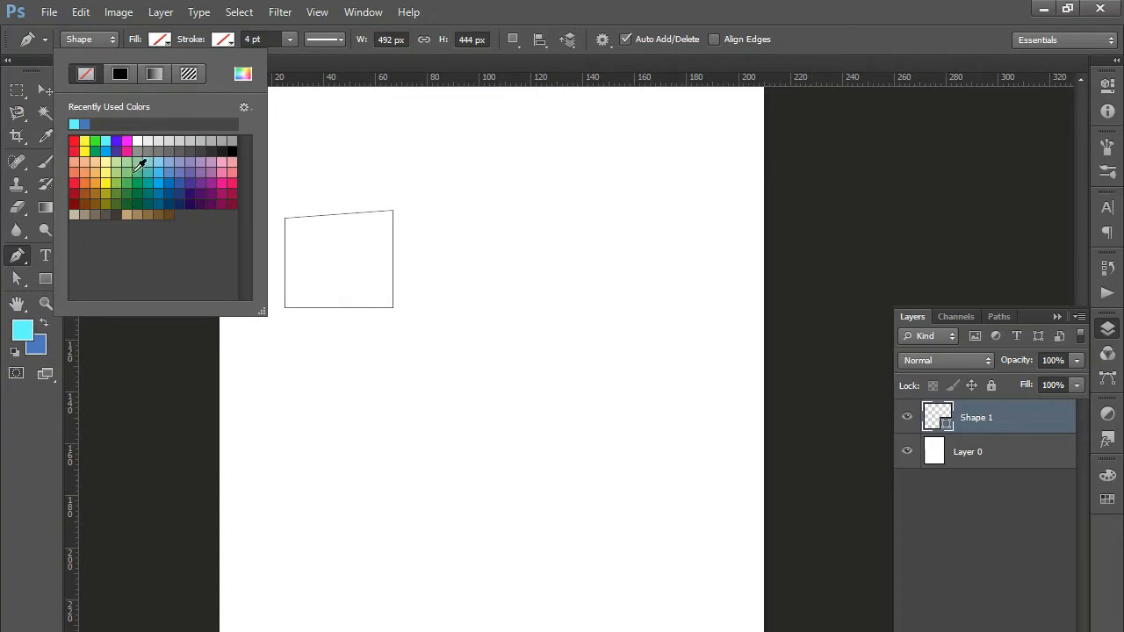
pyautogui.click(103, 144)
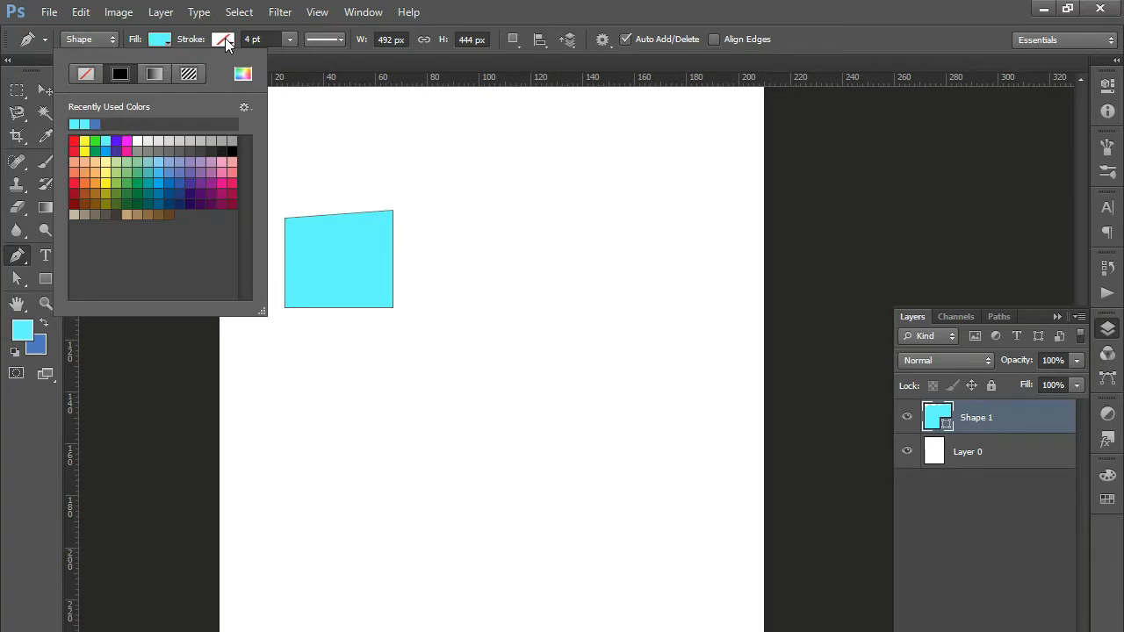
pyautogui.click(194, 338)
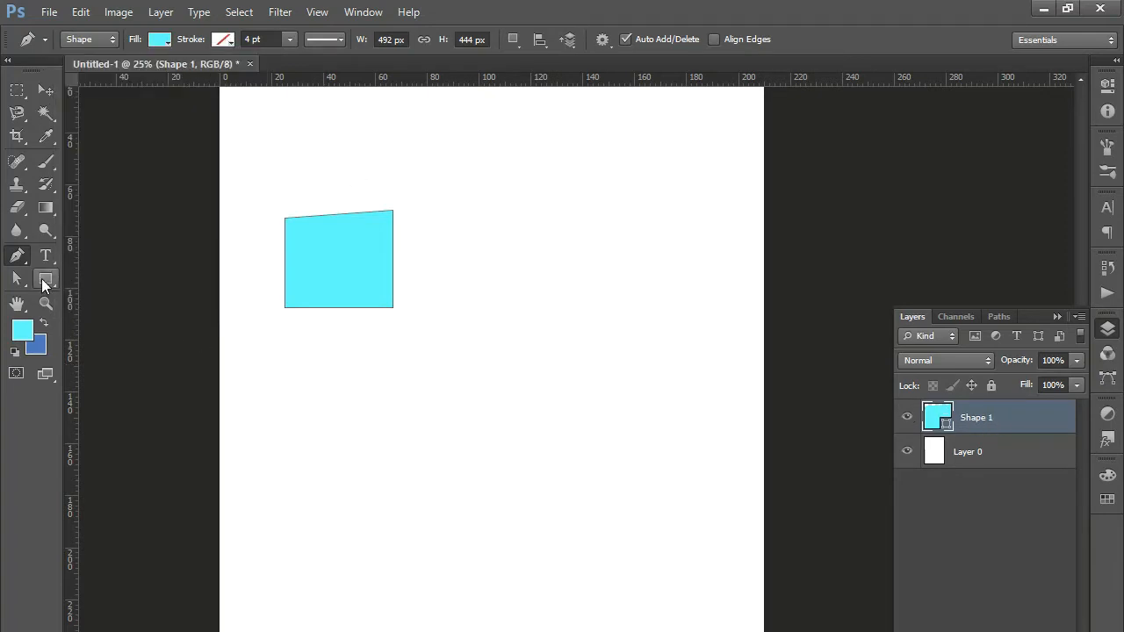
# Step: Try to draw a square with the Rectangle tool below the cyan shape while its layer is selected, and undo it
pyautogui.click(41, 278)
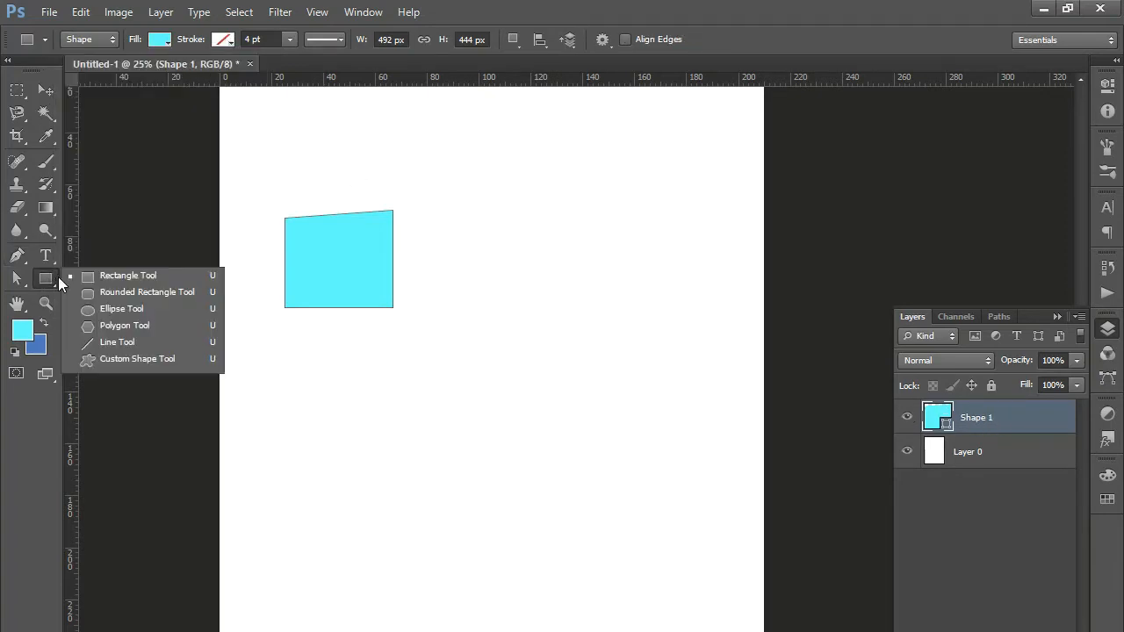
pyautogui.click(102, 281)
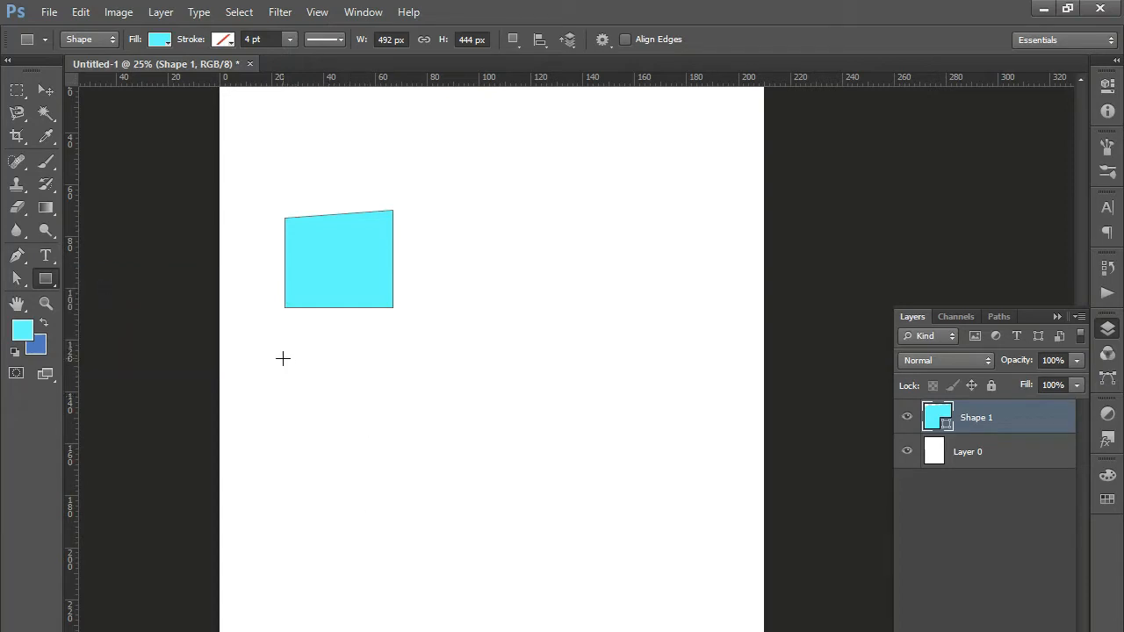
pyautogui.moveTo(282, 358); pyautogui.dragTo(375, 492)
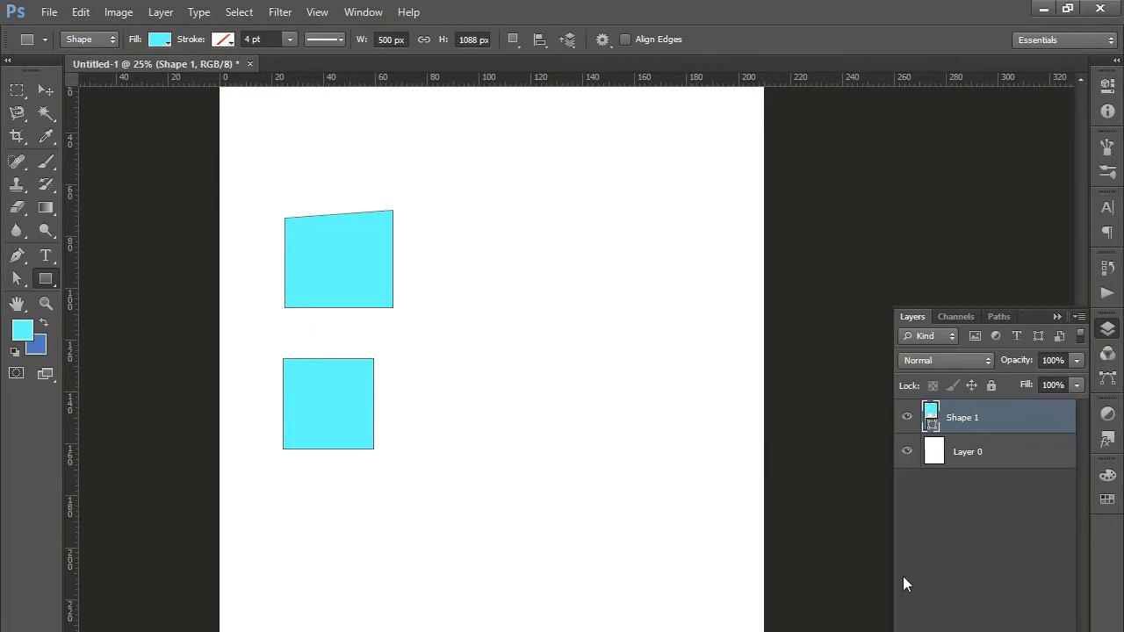
pyautogui.hotkey('ctrl', 'z')
# Step: Draw a square of about 520 by 520 px below the cyan shape on its own layer above Layer 0, with no stroke and a blue fill
pyautogui.click(933, 457)
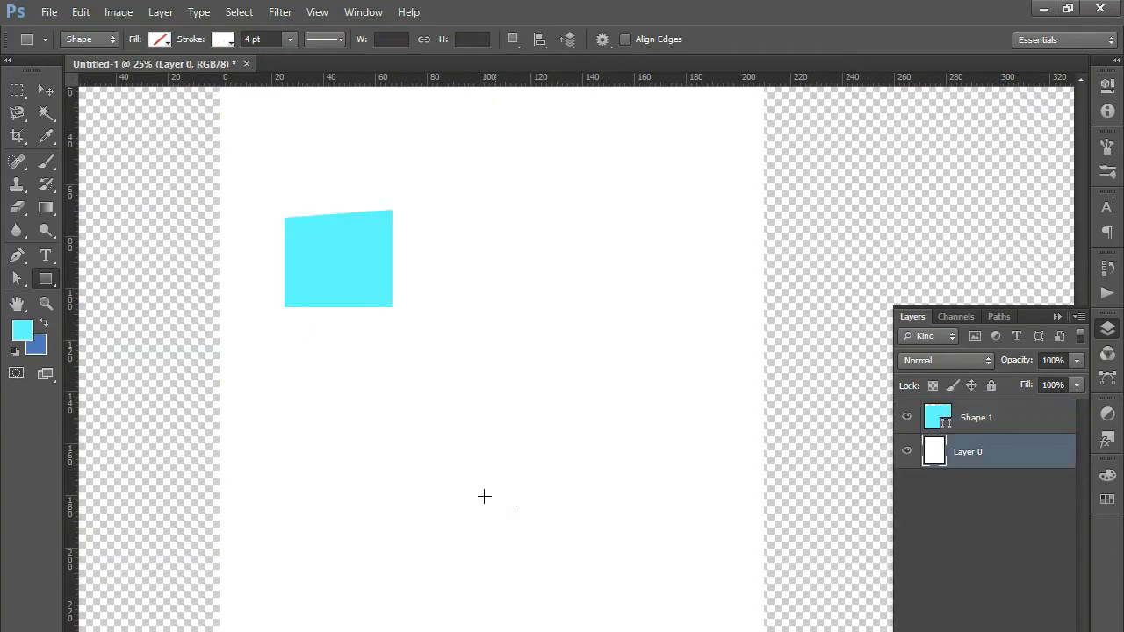
pyautogui.moveTo(303, 368); pyautogui.dragTo(417, 505)
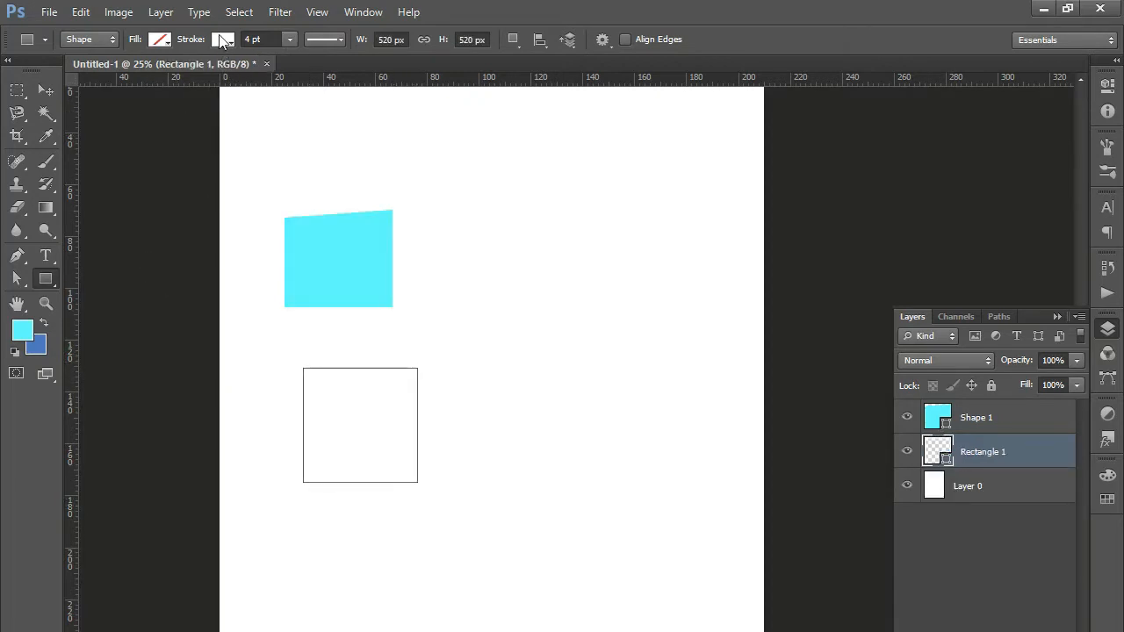
pyautogui.click(222, 39)
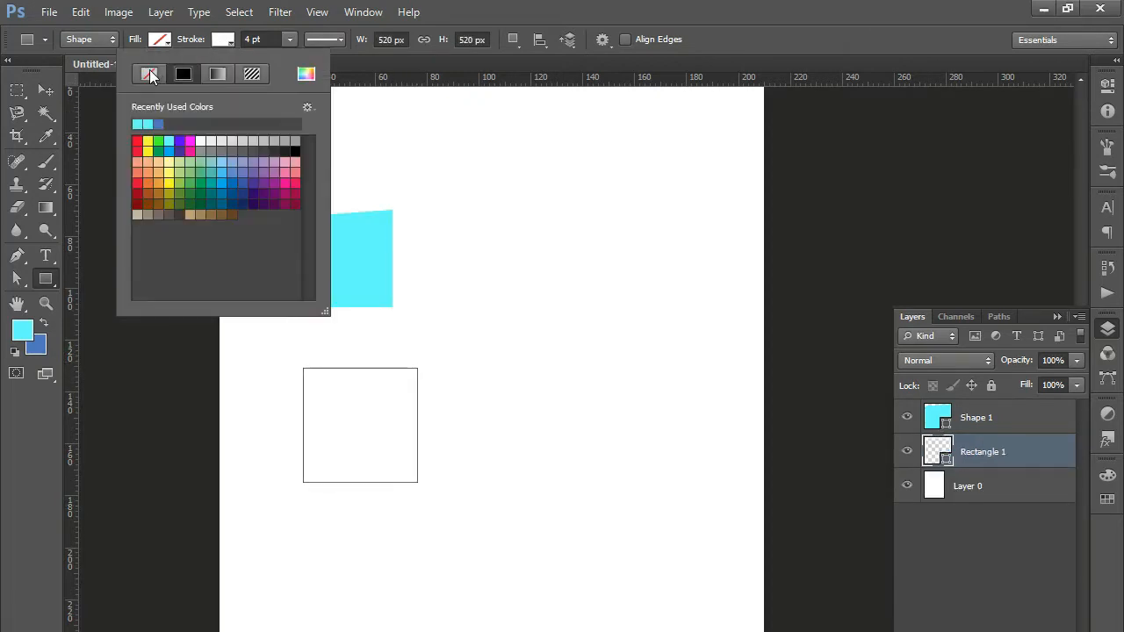
pyautogui.click(149, 75)
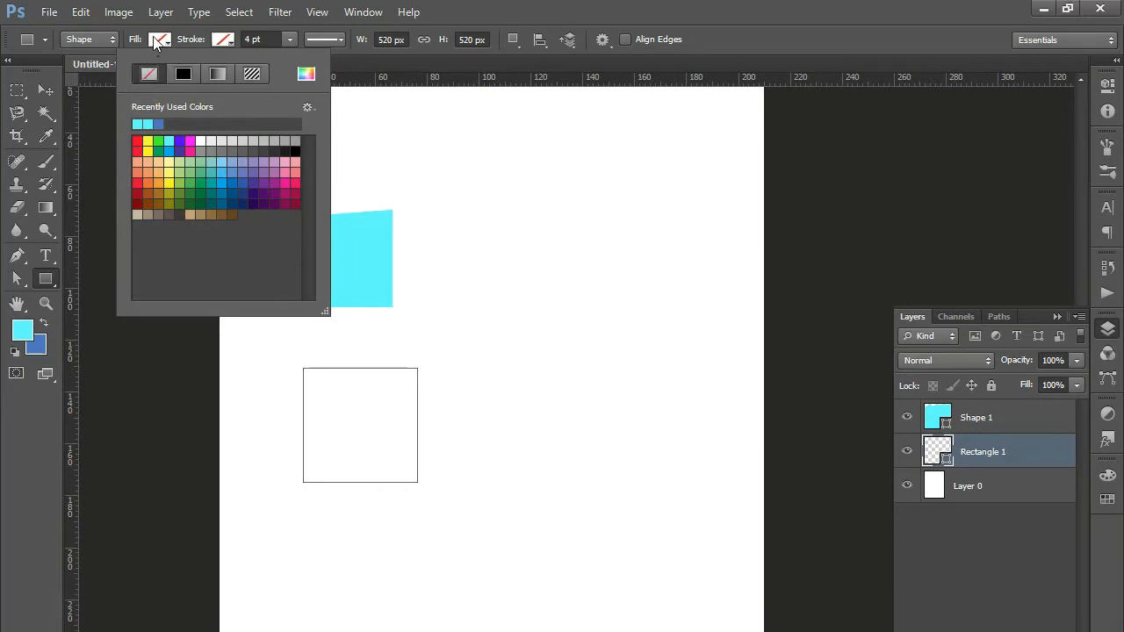
pyautogui.click(158, 40)
pyautogui.click(97, 124)
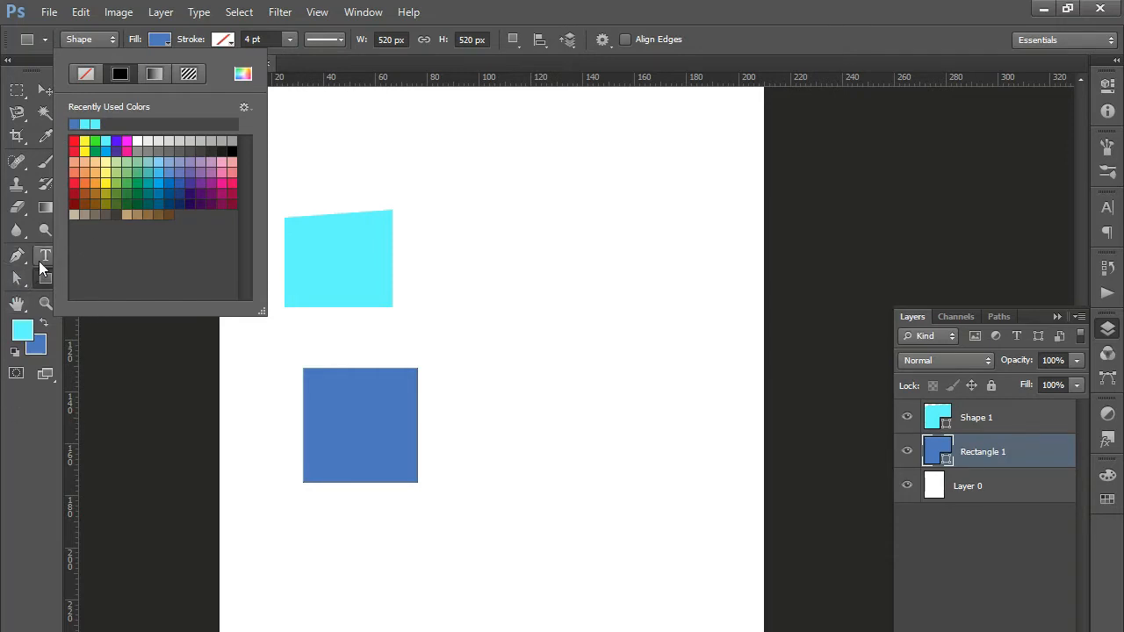
# Step: Try to draw a six-sided shape with the Polygon tool below the blue square, and undo it
pyautogui.rightClick(44, 280)
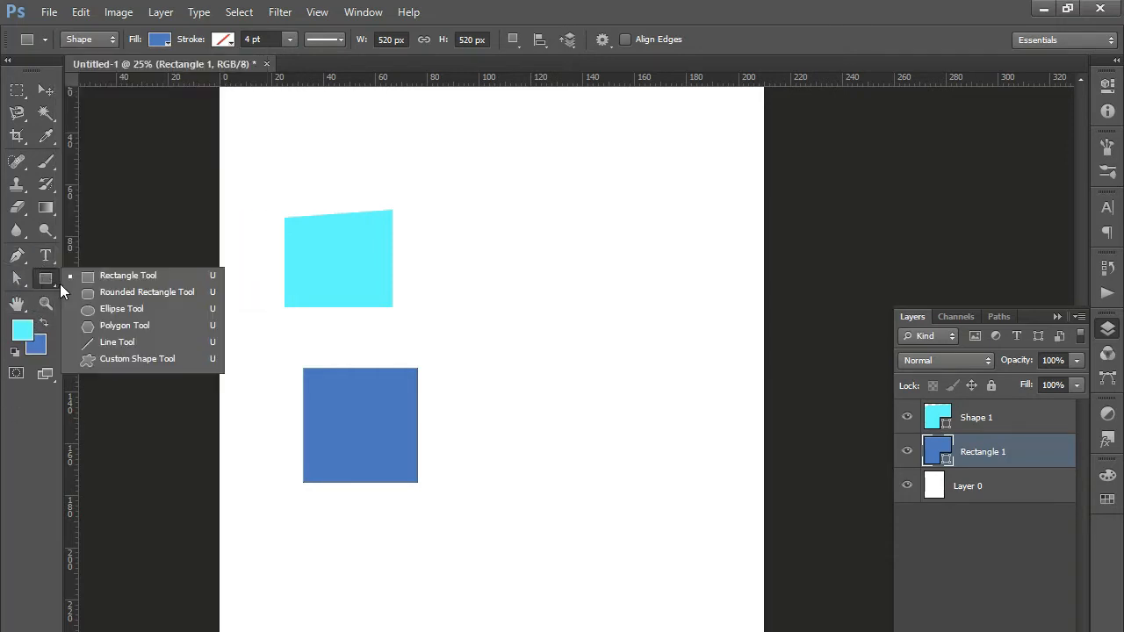
pyautogui.click(122, 325)
pyautogui.moveTo(392, 569); pyautogui.dragTo(480, 548)
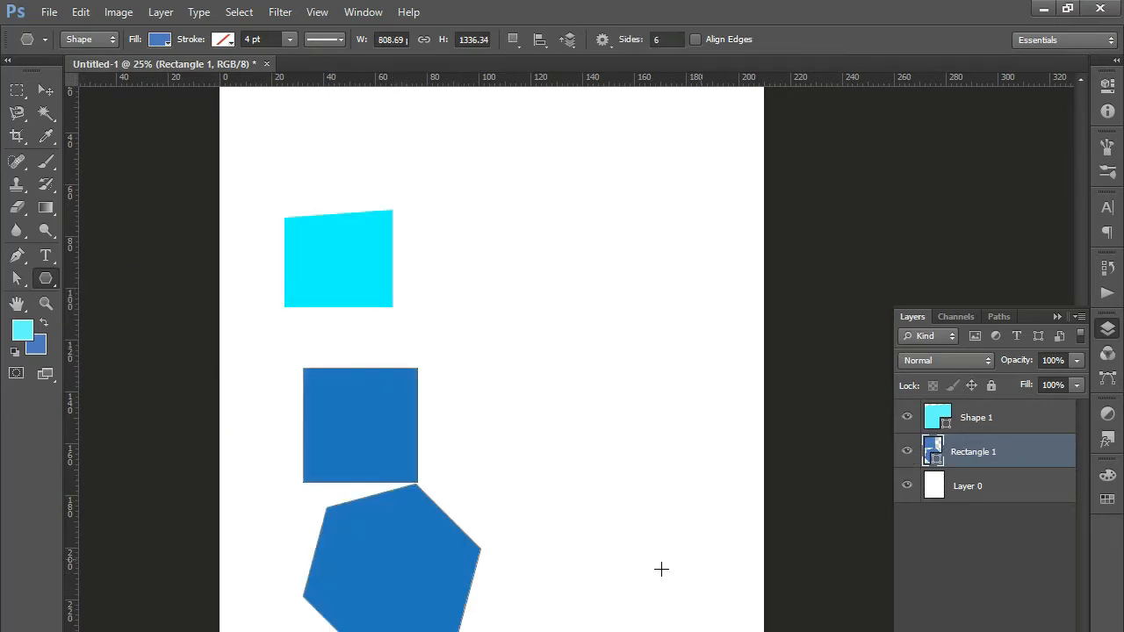
pyautogui.hotkey('ctrl', 'z')
# Step: Select Layer 0 and set the Polygon tool to no stroke and a purple fill
pyautogui.click(972, 489)
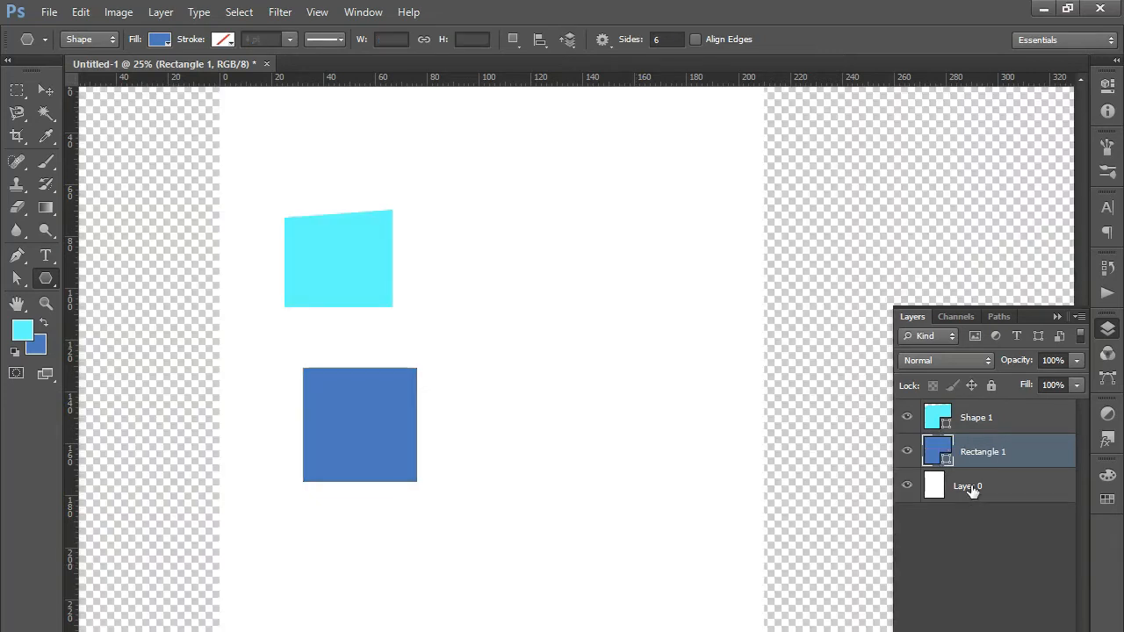
pyautogui.click(221, 40)
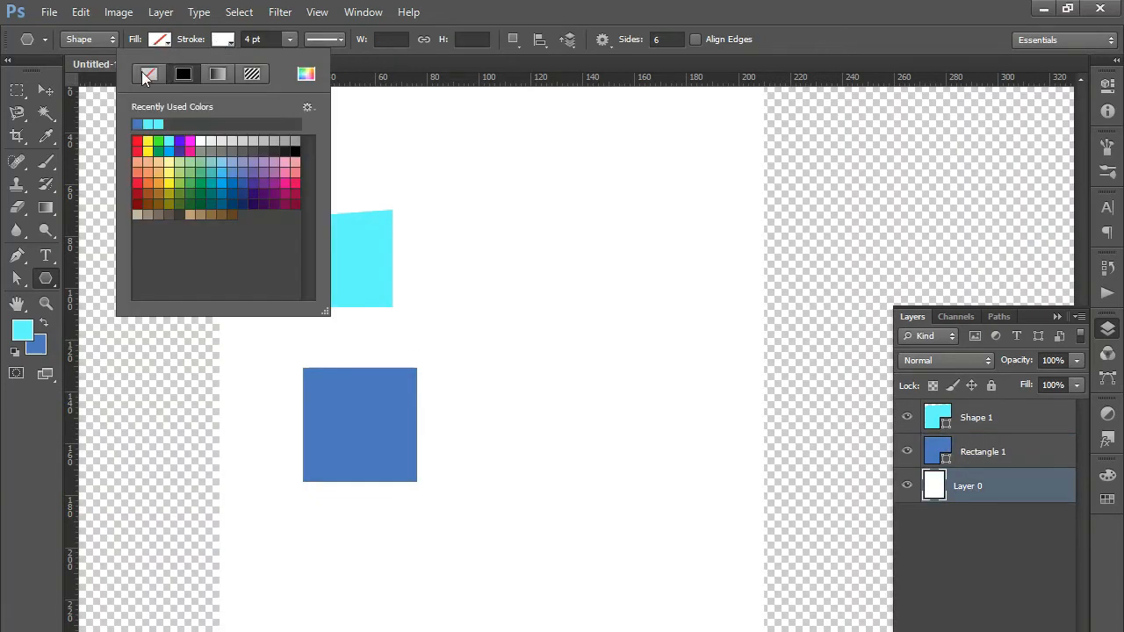
pyautogui.click(161, 39)
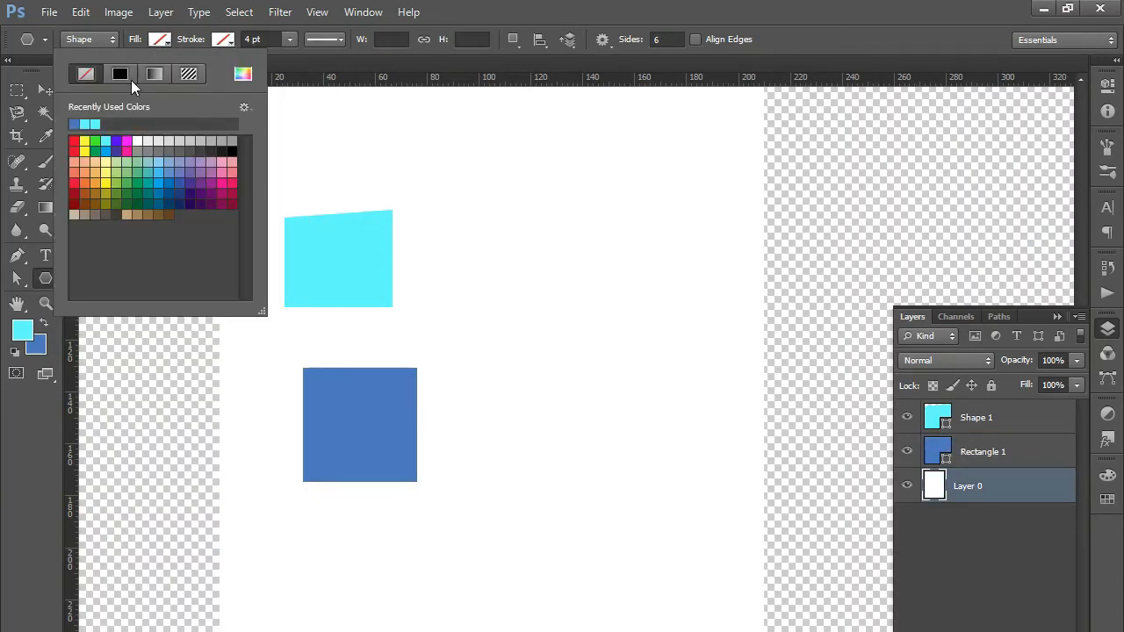
pyautogui.click(116, 140)
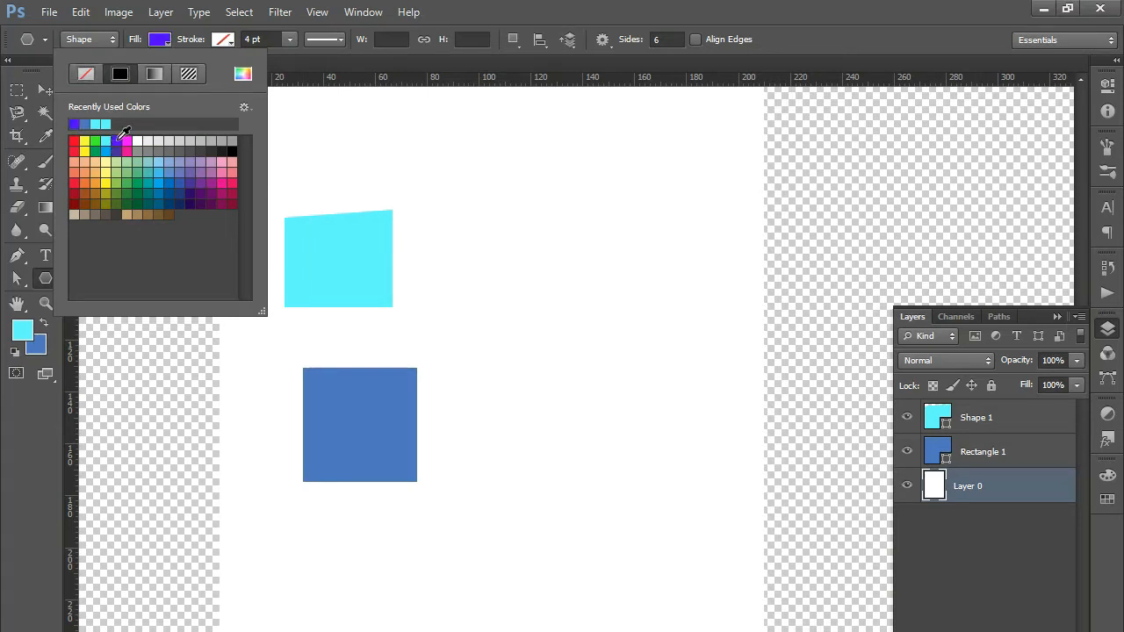
pyautogui.click(514, 318)
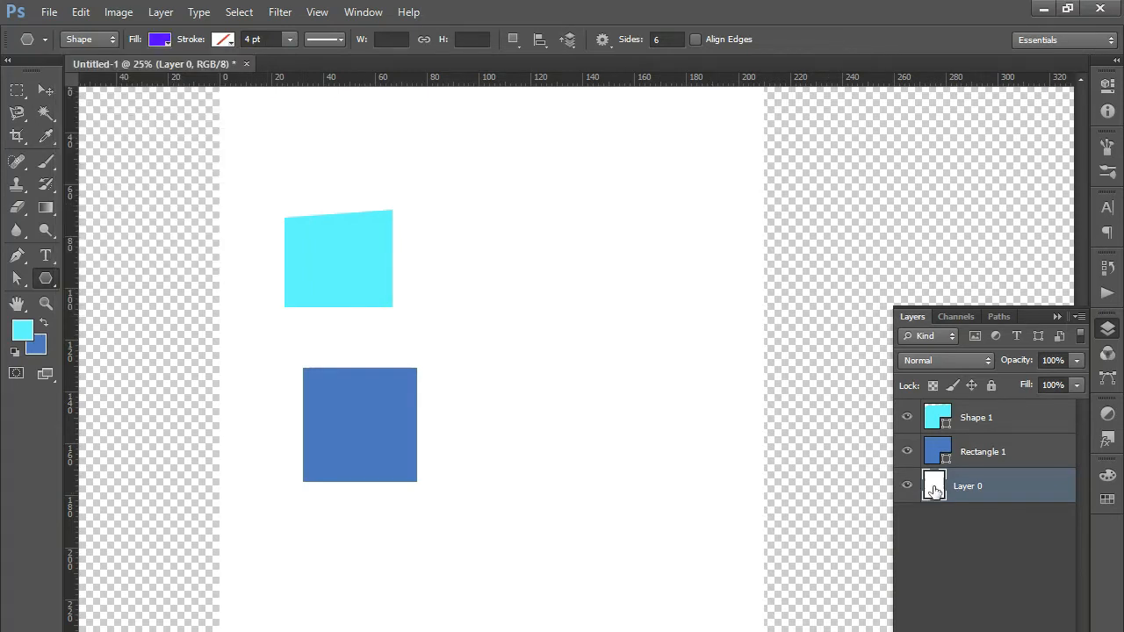
# Step: Draw a purple hexagon about 645 px wide below the blue square on its own layer, and move it to the square's lower right
pyautogui.moveTo(408, 545); pyautogui.dragTo(469, 595)
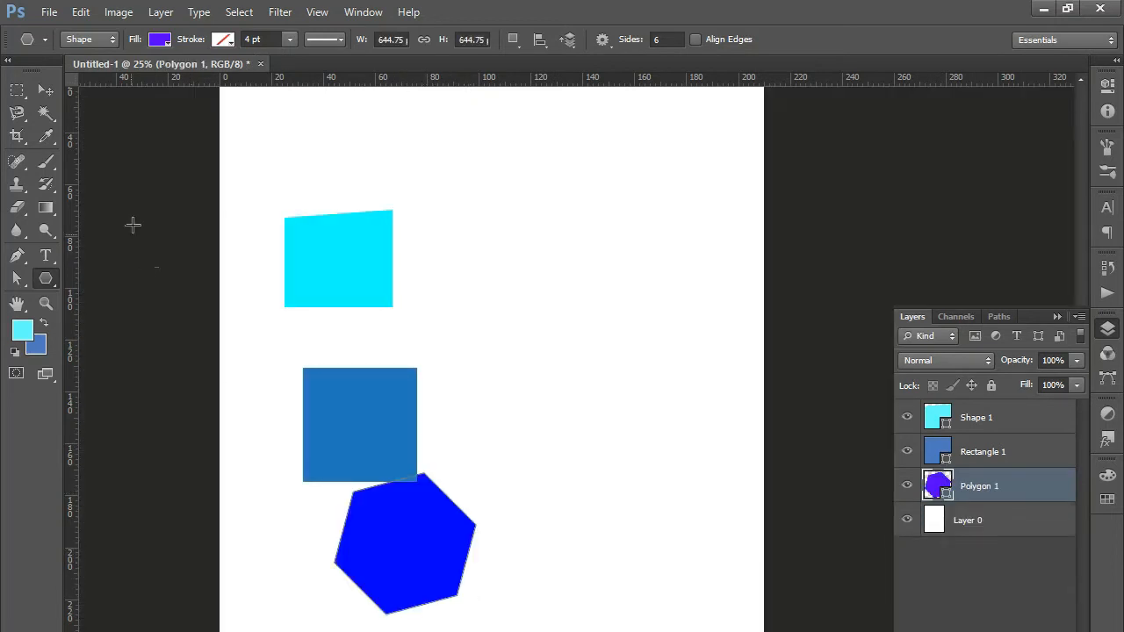
pyautogui.click(44, 93)
pyautogui.moveTo(395, 535); pyautogui.dragTo(534, 512)
# Step: Reshape the purple hexagon by pulling its topmost corner point upward with the Direct Selection Tool
pyautogui.click(24, 281)
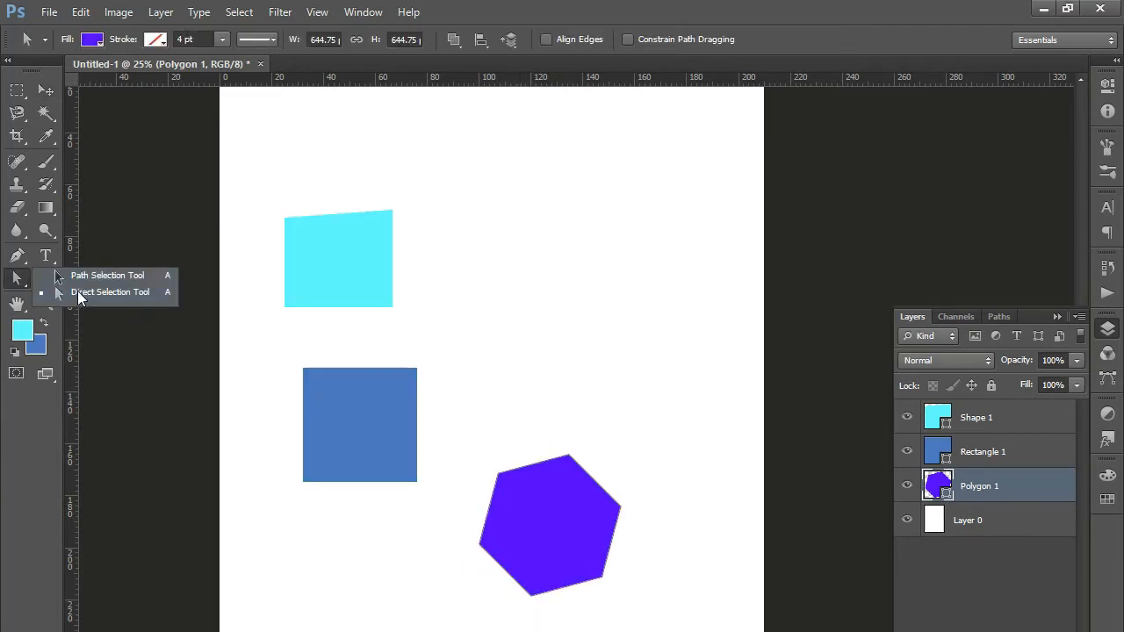
pyautogui.click(79, 293)
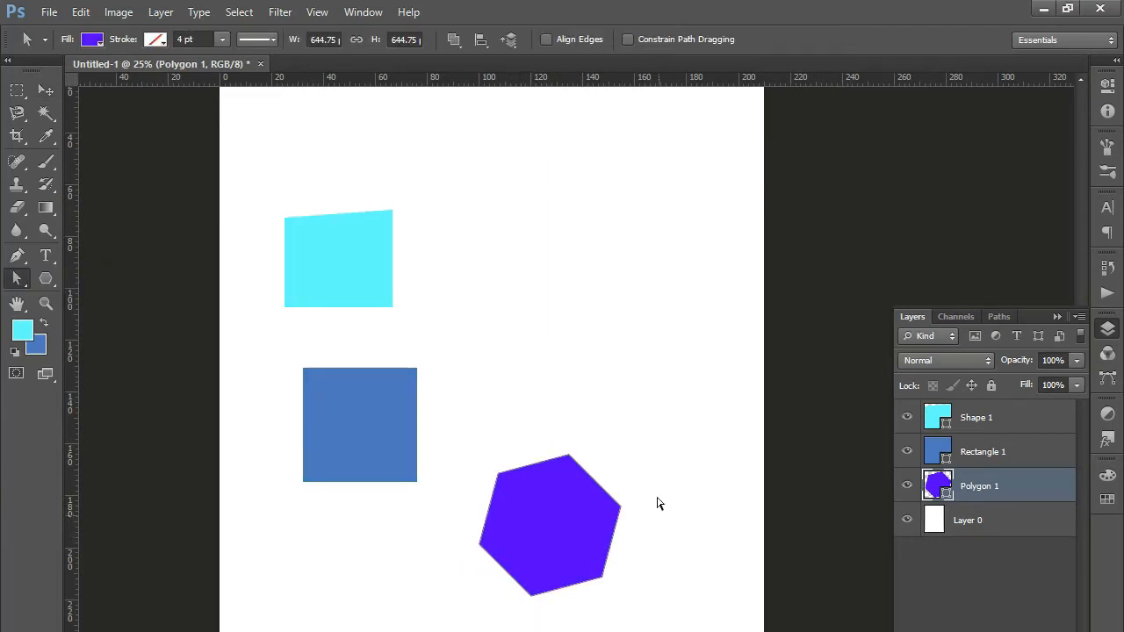
pyautogui.click(569, 456)
pyautogui.moveTo(569, 457); pyautogui.dragTo(587, 406)
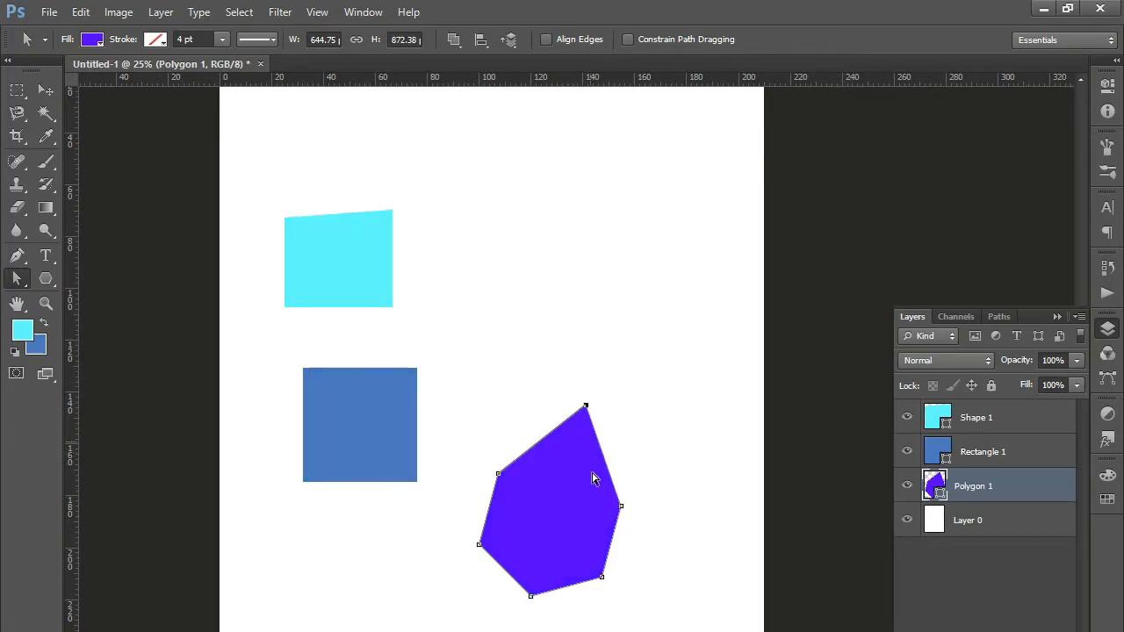
# Step: Select the purple polygon's entire path with the Path Selection Tool
pyautogui.click(18, 279)
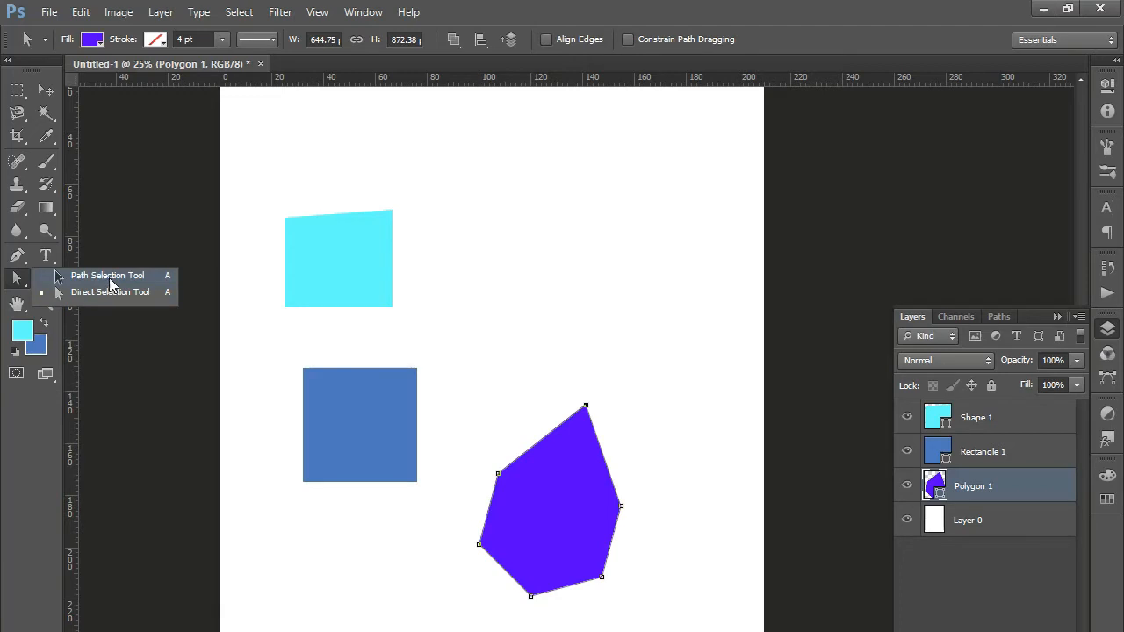
pyautogui.click(107, 276)
pyautogui.moveTo(500, 473); pyautogui.dragTo(558, 498)
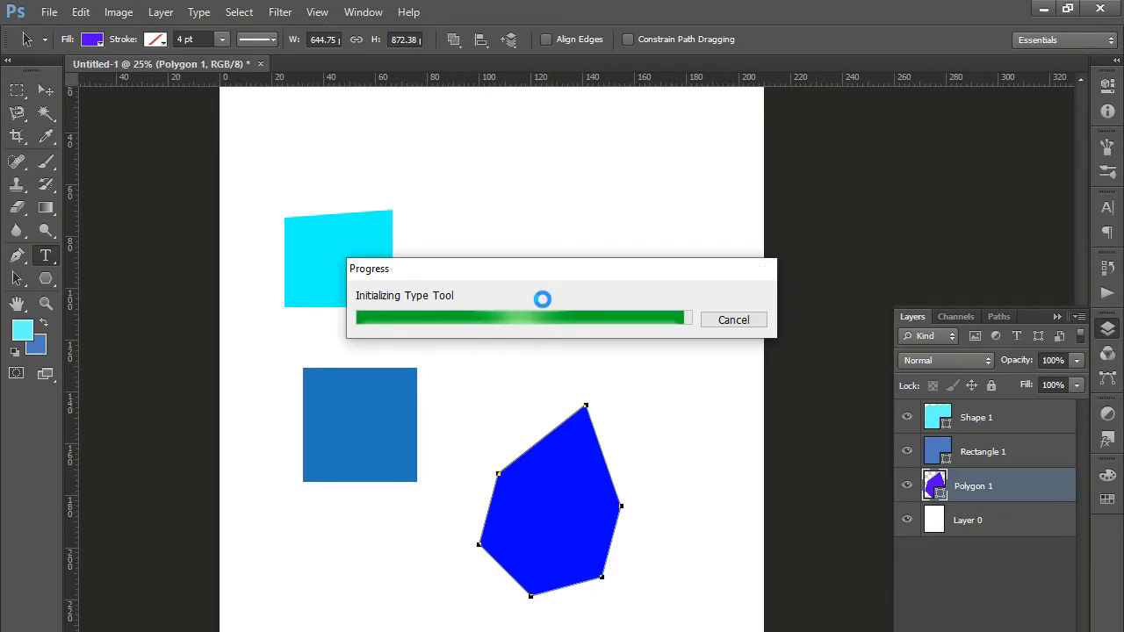
# Step: Add the text "asdasddasd" to the right of the cyan shape and set its font size to 29.9 pt
pyautogui.click(540, 292)
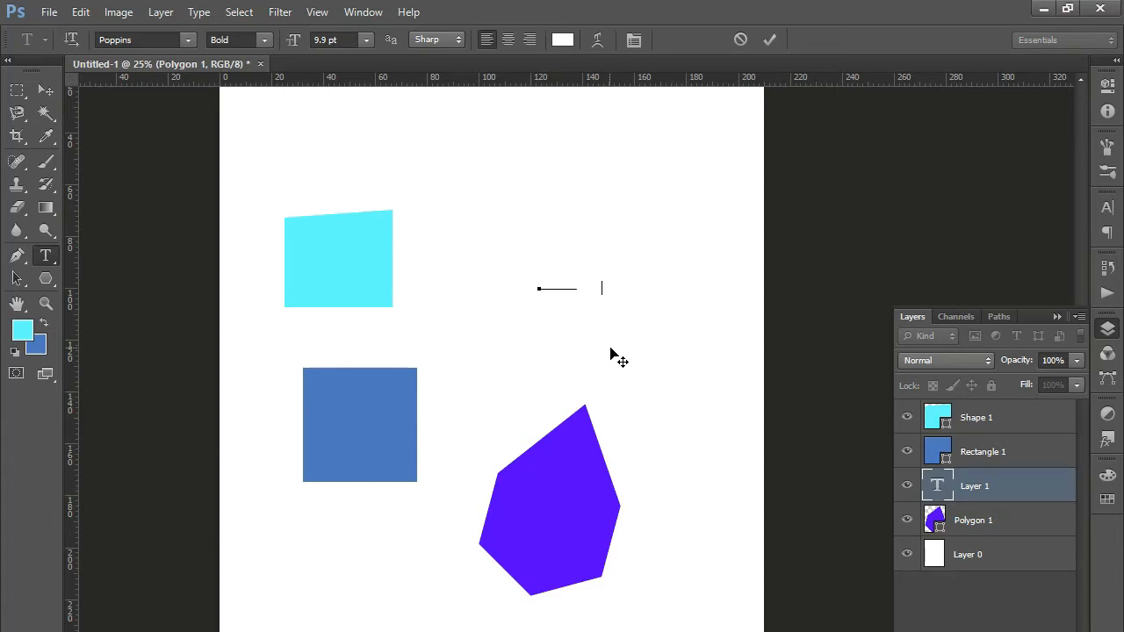
pyautogui.hotkey('ctrl', 'a')
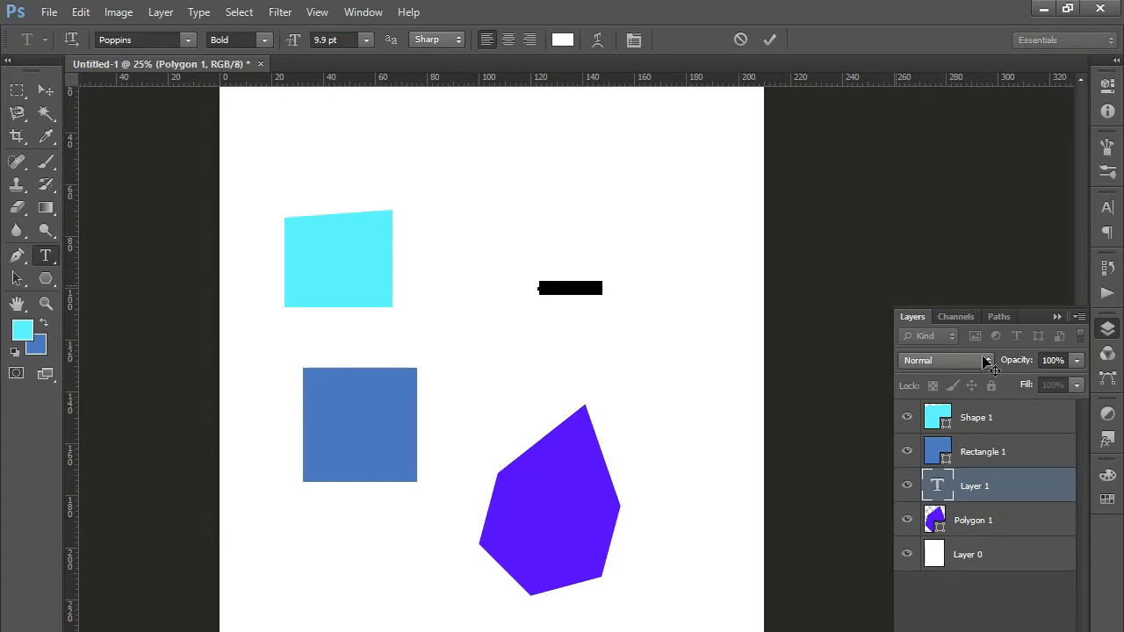
pyautogui.click(1105, 209)
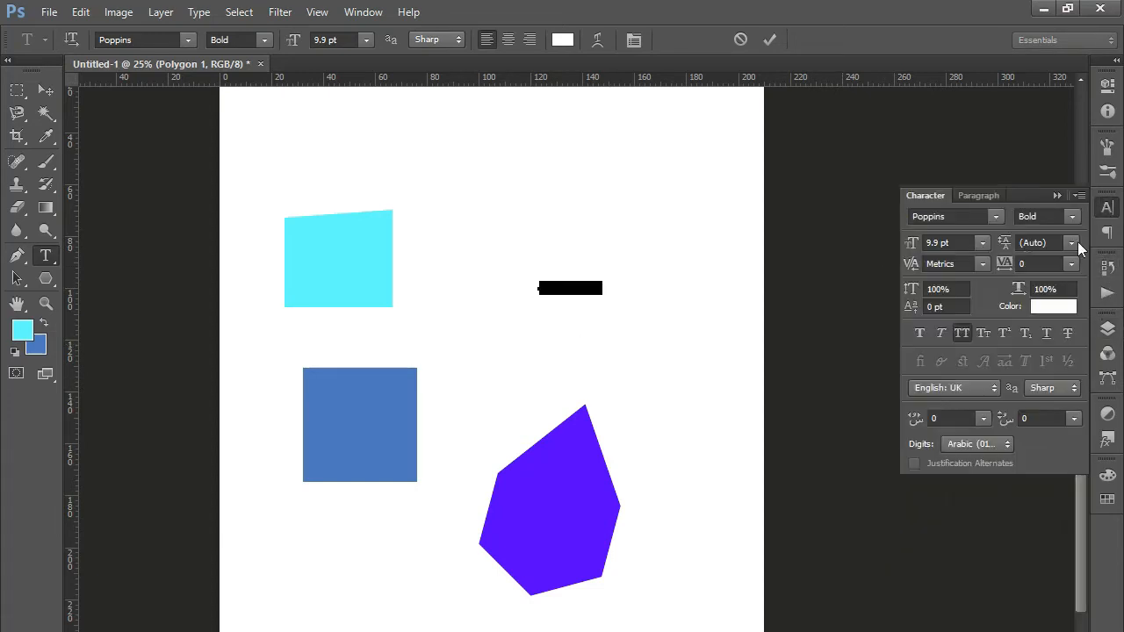
pyautogui.click(950, 244)
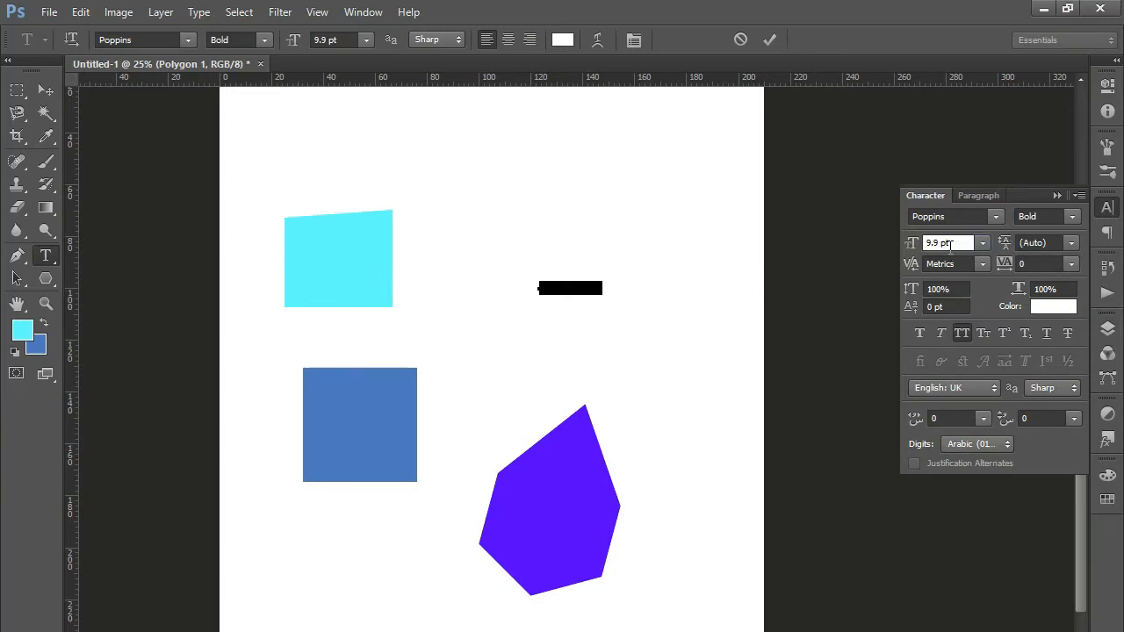
pyautogui.press('Up')
pyautogui.press('Up')
pyautogui.press('Up')
pyautogui.press('Up')
pyautogui.press('Up')
pyautogui.press('Up')
pyautogui.press('Up')
pyautogui.press('Up')
pyautogui.press('Up')
pyautogui.press('Up')
pyautogui.press('Up')
pyautogui.press('Up')
pyautogui.press('Up')
pyautogui.press('Up')
pyautogui.press('Up')
pyautogui.press('Up')
pyautogui.press('Up')
pyautogui.press('Up')
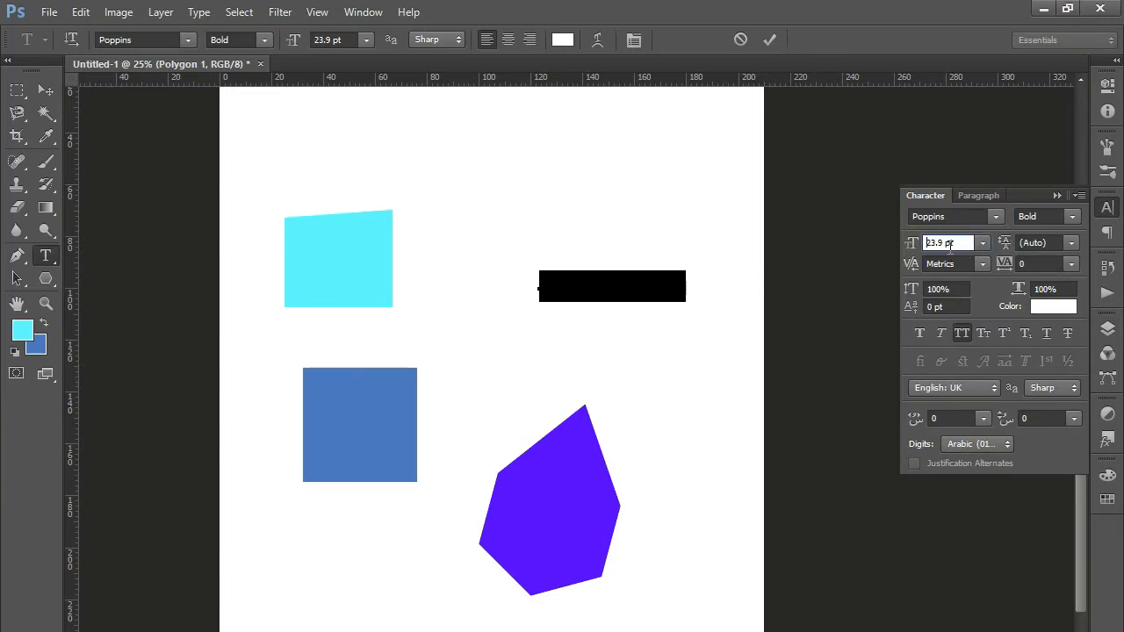
pyautogui.press('Up')
pyautogui.press('Up')
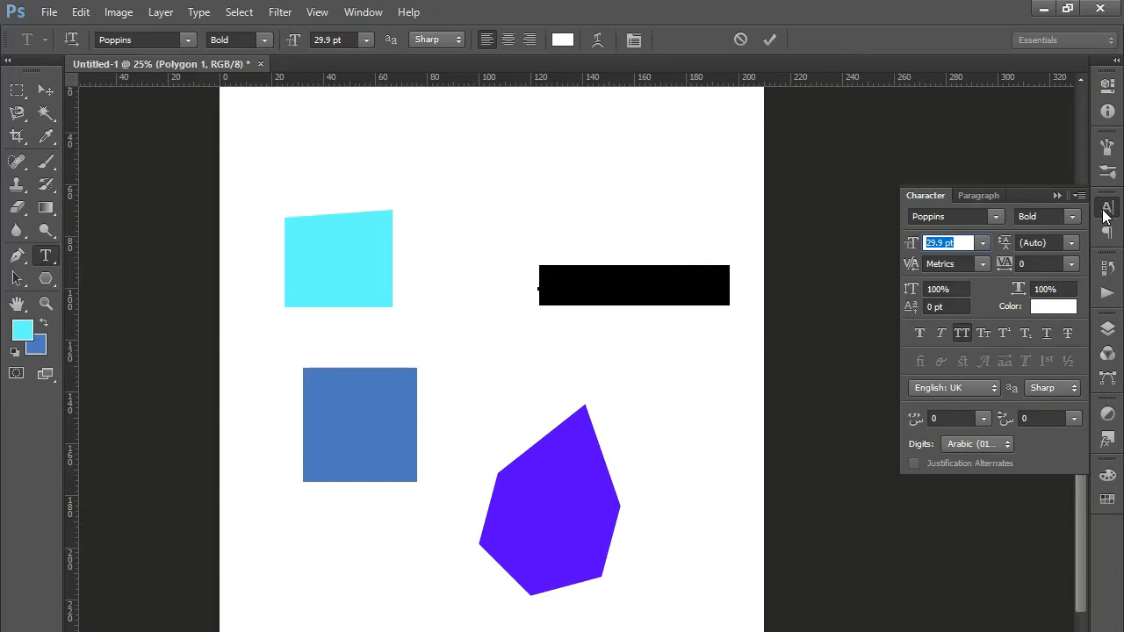
# Step: Set the whole text's colour to red (H 0, S 95, B 82) and turn off All Caps
pyautogui.moveTo(753, 297); pyautogui.dragTo(539, 293)
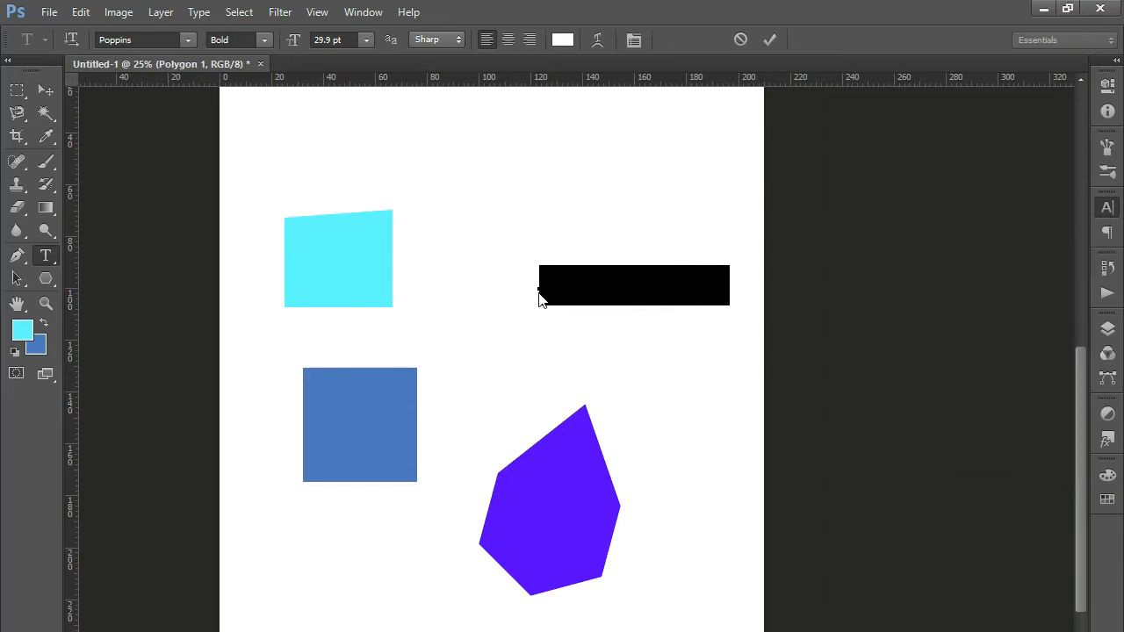
pyautogui.click(1107, 208)
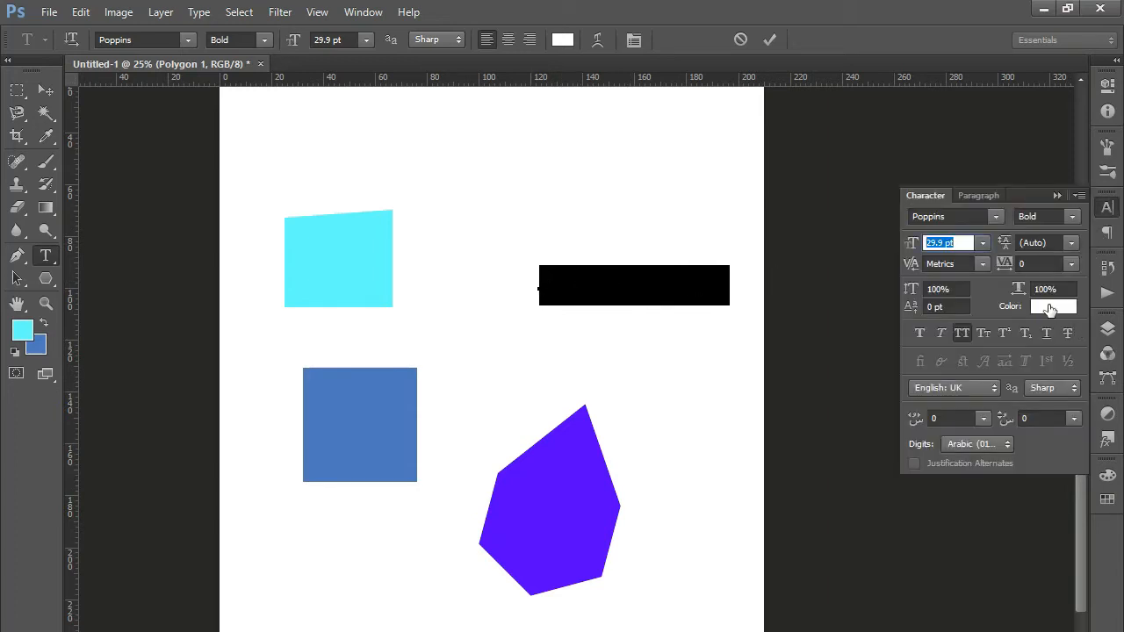
pyautogui.click(1047, 307)
pyautogui.click(812, 479)
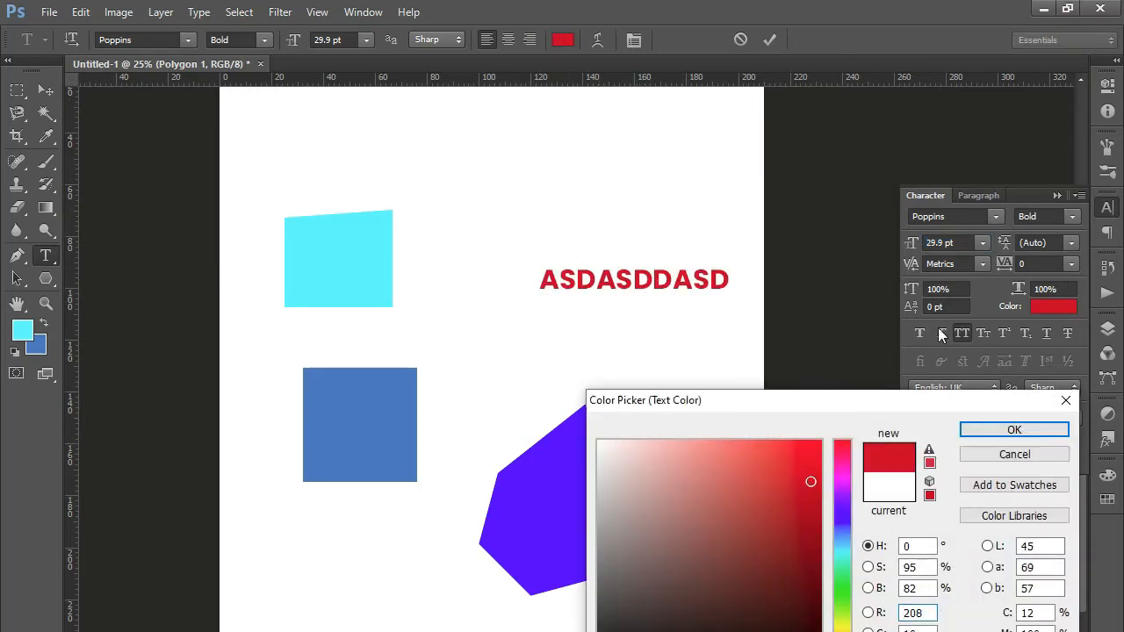
pyautogui.click(983, 430)
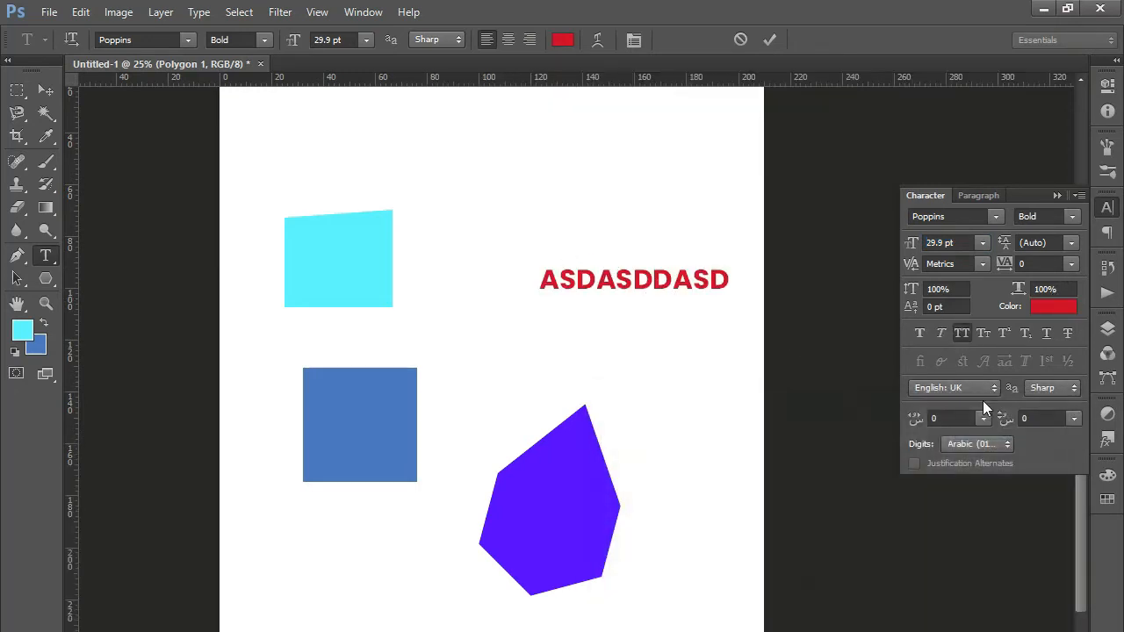
pyautogui.click(959, 334)
# Step: Try Faux Bold, Faux Italic and Small Caps in turn on the whole text, and revert each one
pyautogui.click(919, 334)
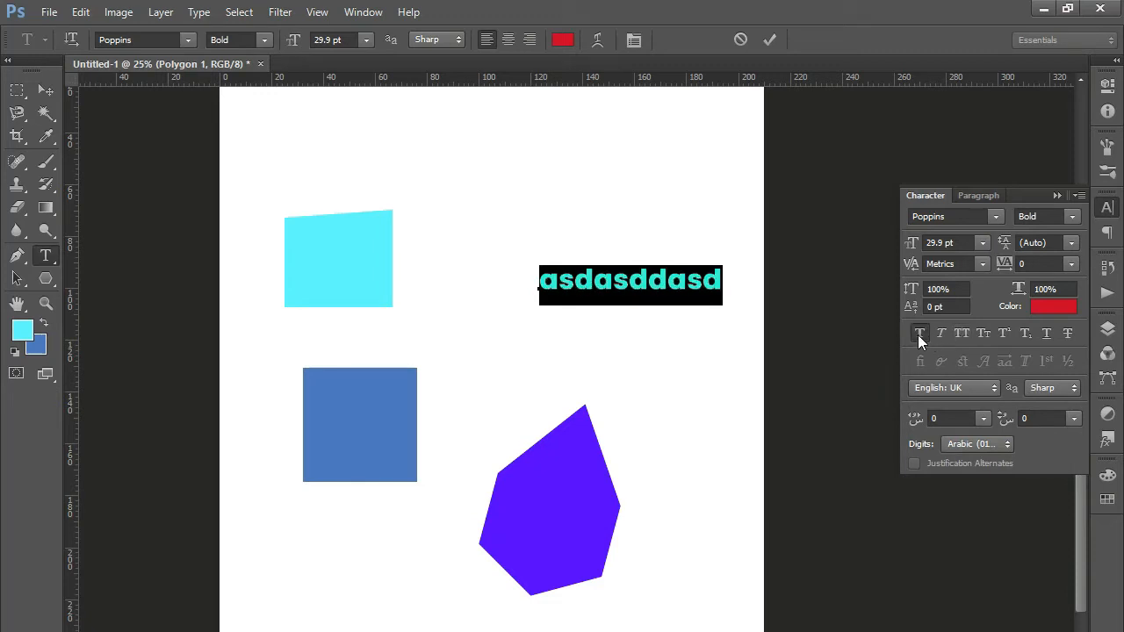
pyautogui.click(919, 335)
pyautogui.click(944, 334)
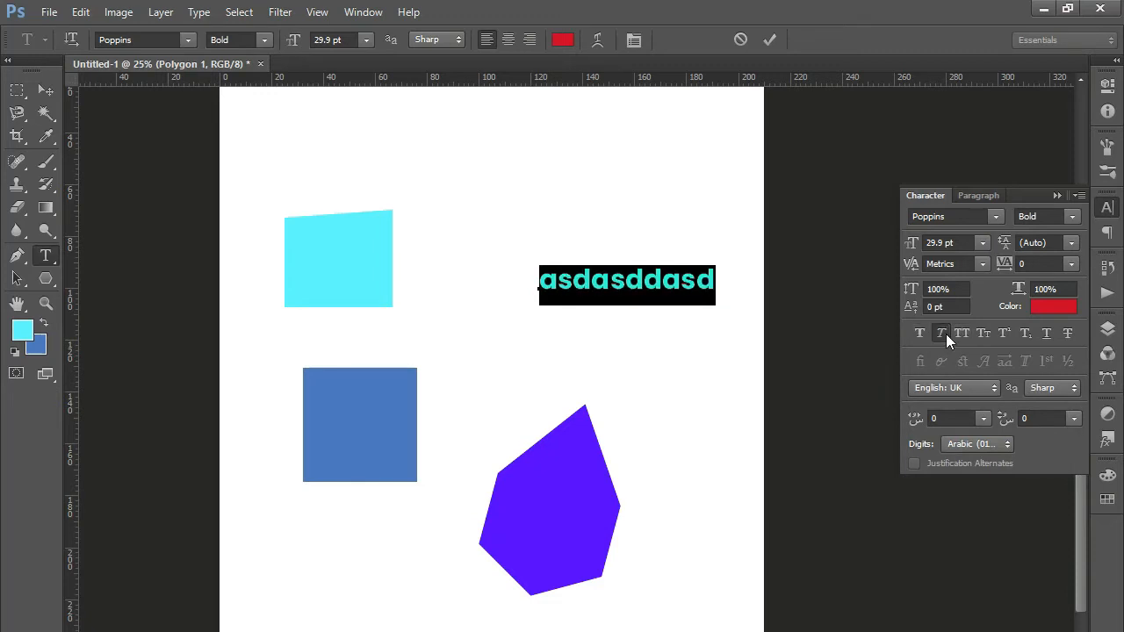
pyautogui.click(944, 334)
pyautogui.click(984, 336)
pyautogui.hotkey('ctrl', 'z')
# Step: Apply Small Caps to the last seven letters of the text and Superscript to its first two letters
pyautogui.moveTo(600, 279); pyautogui.dragTo(730, 278)
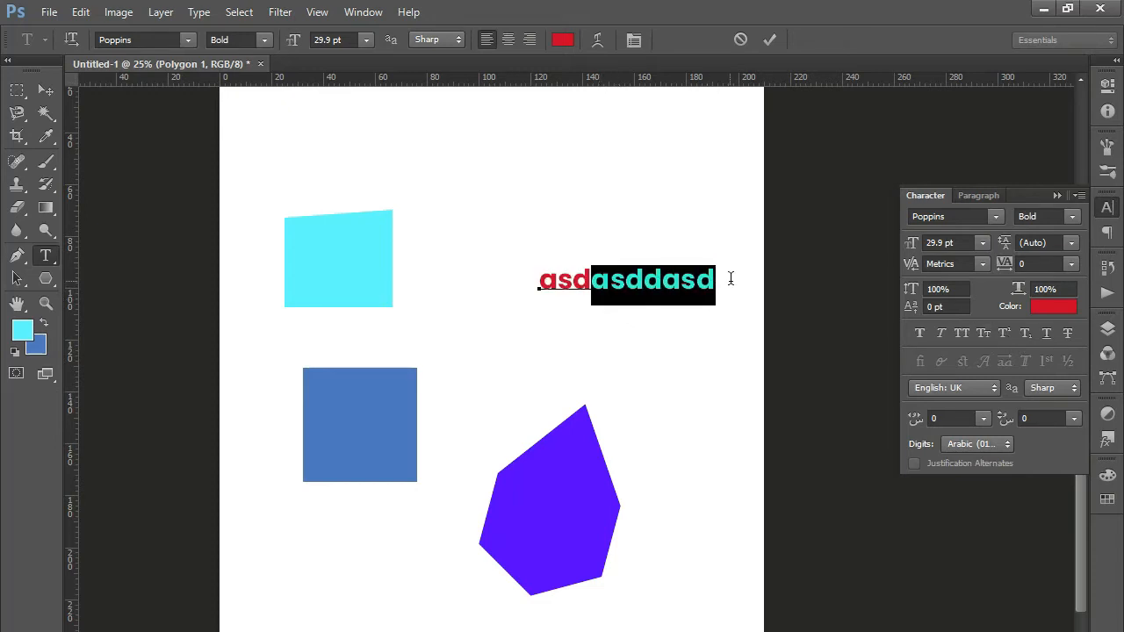
pyautogui.click(981, 331)
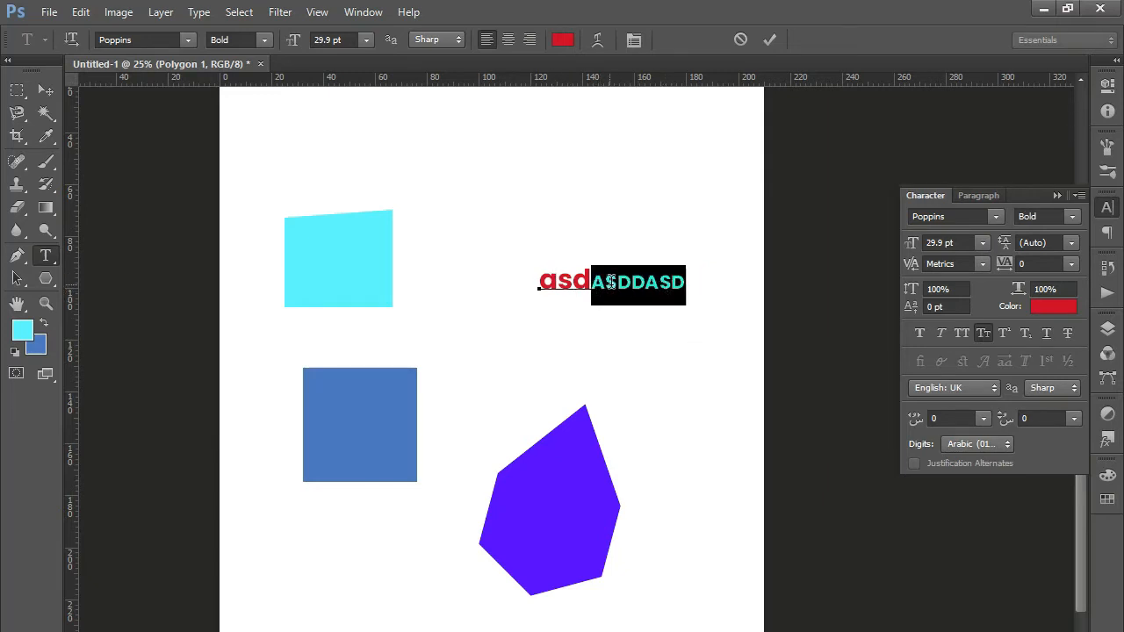
pyautogui.click(571, 281)
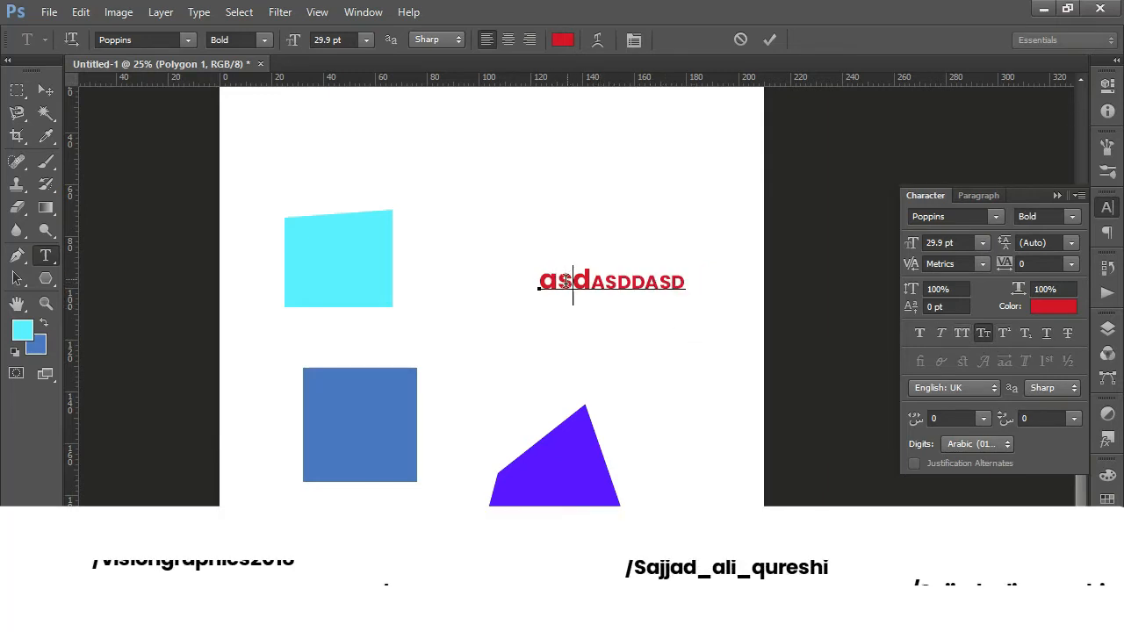
pyautogui.moveTo(571, 281); pyautogui.dragTo(540, 281)
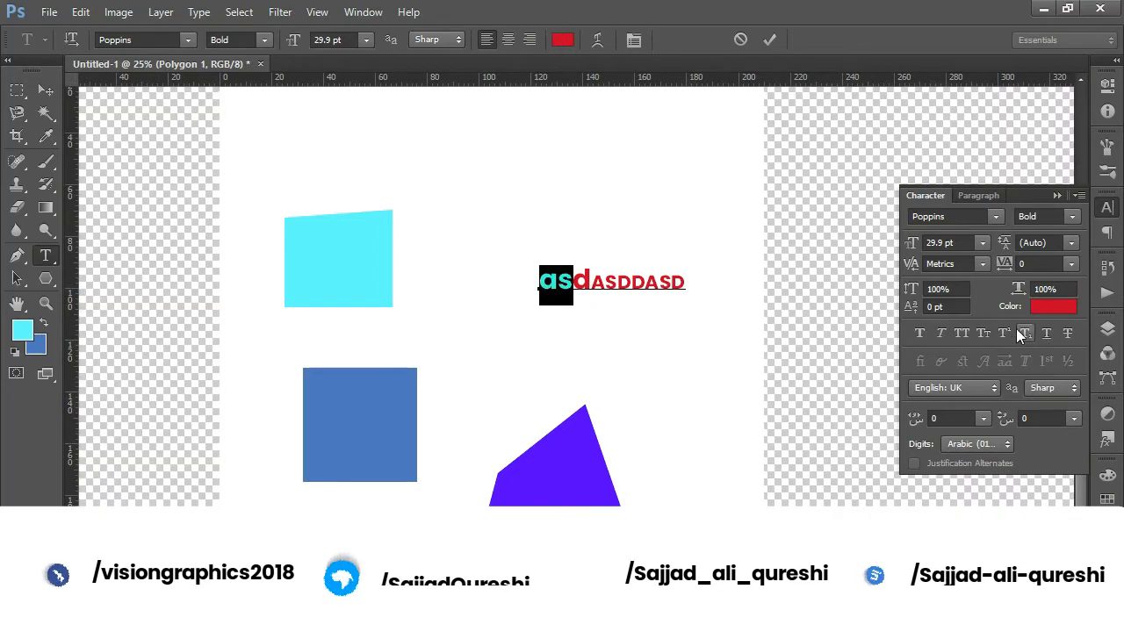
pyautogui.click(1007, 330)
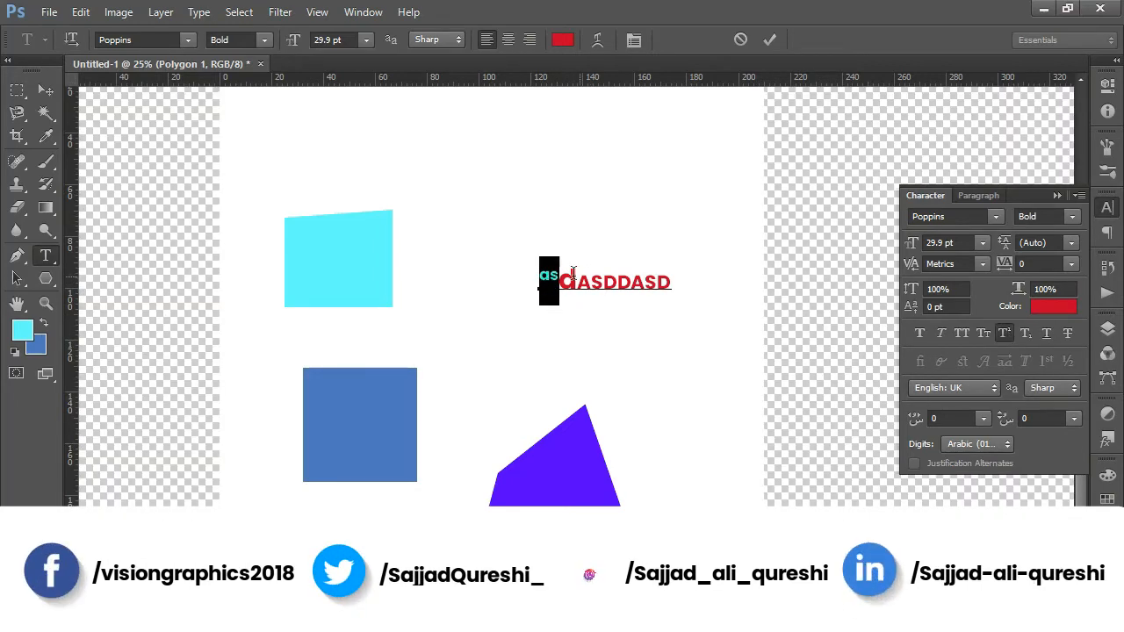
# Step: Apply Subscript and Underline to the last letter of the text
pyautogui.moveTo(658, 281); pyautogui.dragTo(668, 283)
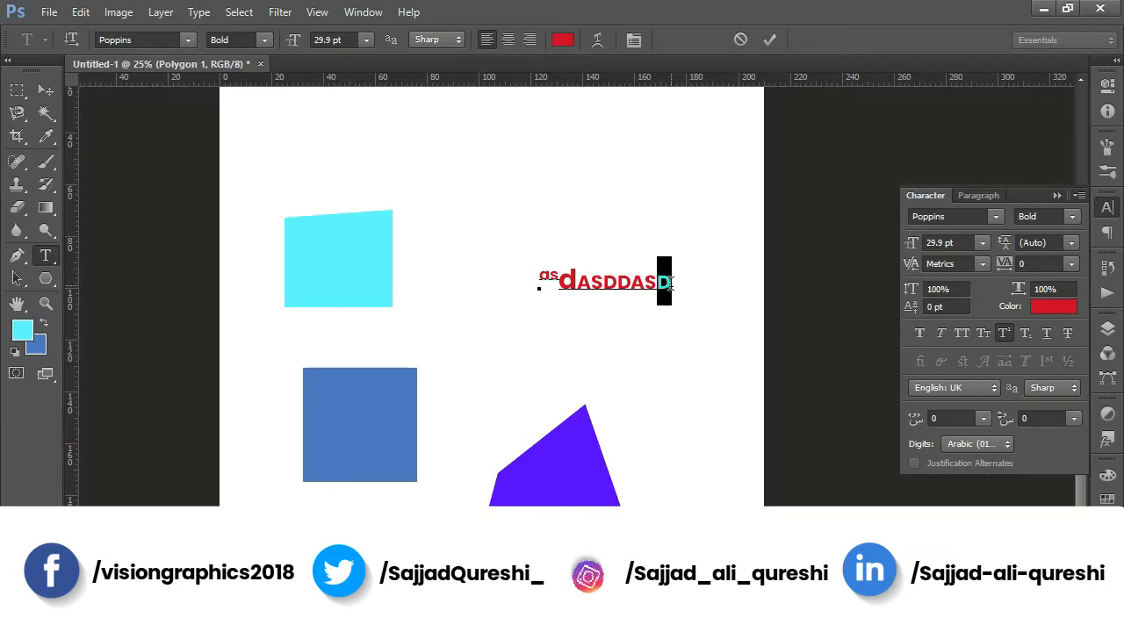
pyautogui.click(1025, 334)
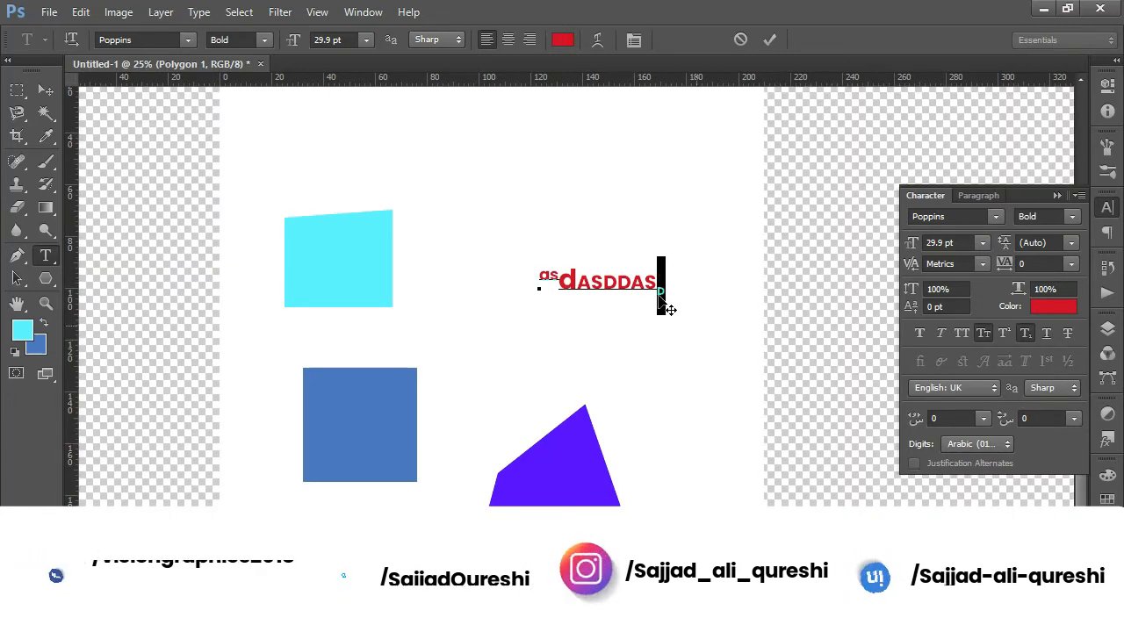
pyautogui.click(1047, 335)
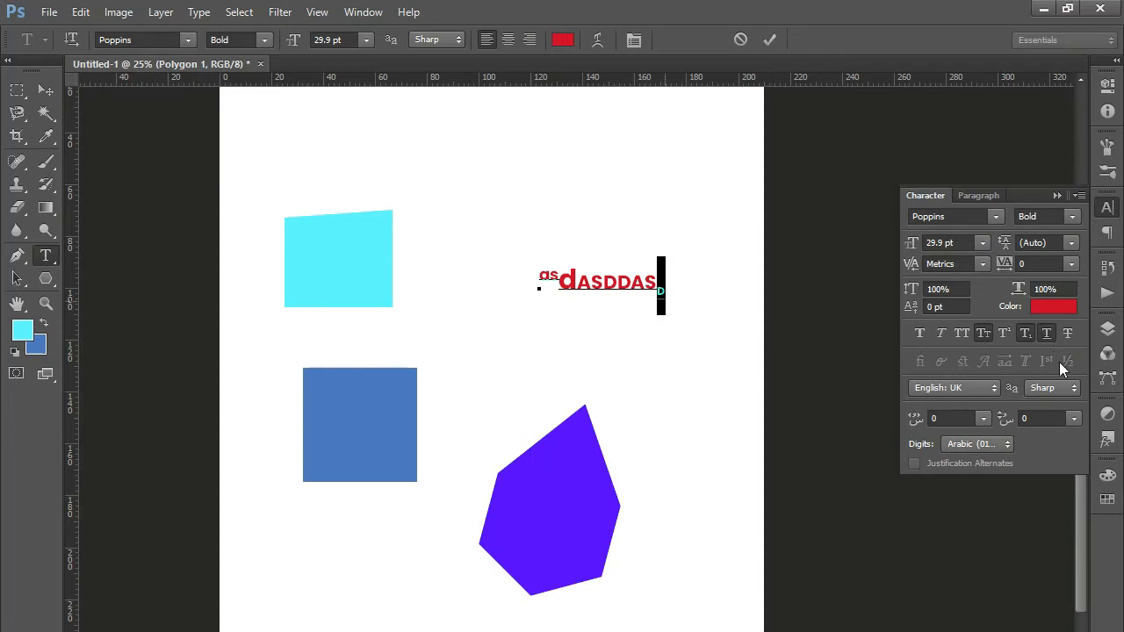
# Step: Strike through the second of the text's two adjacent d's, and move the text up and left toward the cyan shape
pyautogui.moveTo(621, 282); pyautogui.dragTo(630, 282)
pyautogui.click(1068, 335)
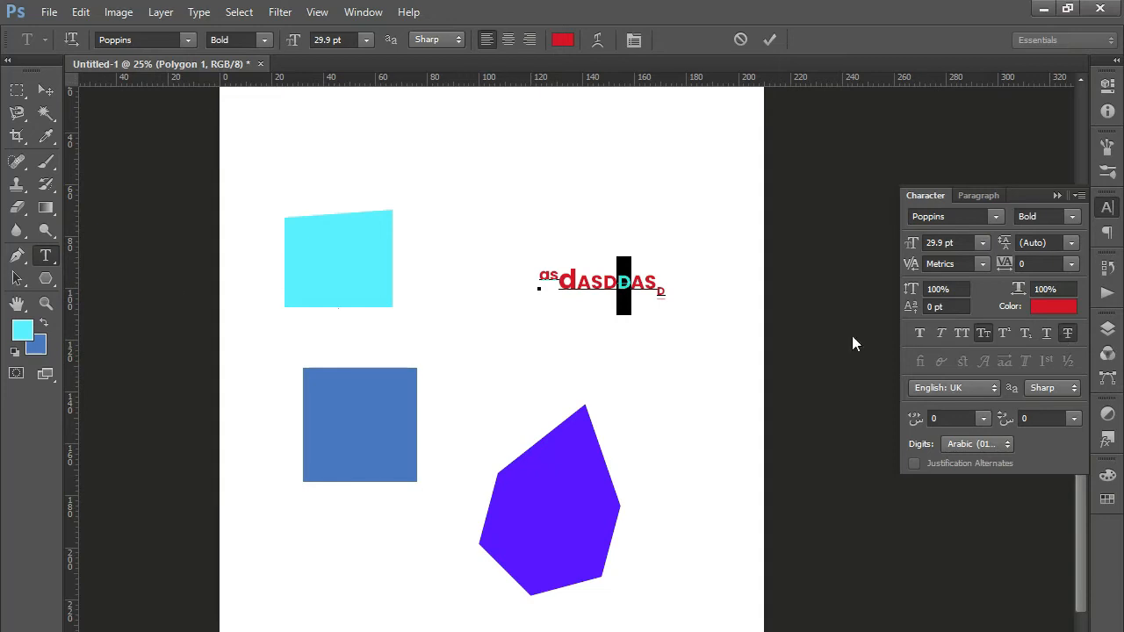
pyautogui.click(45, 93)
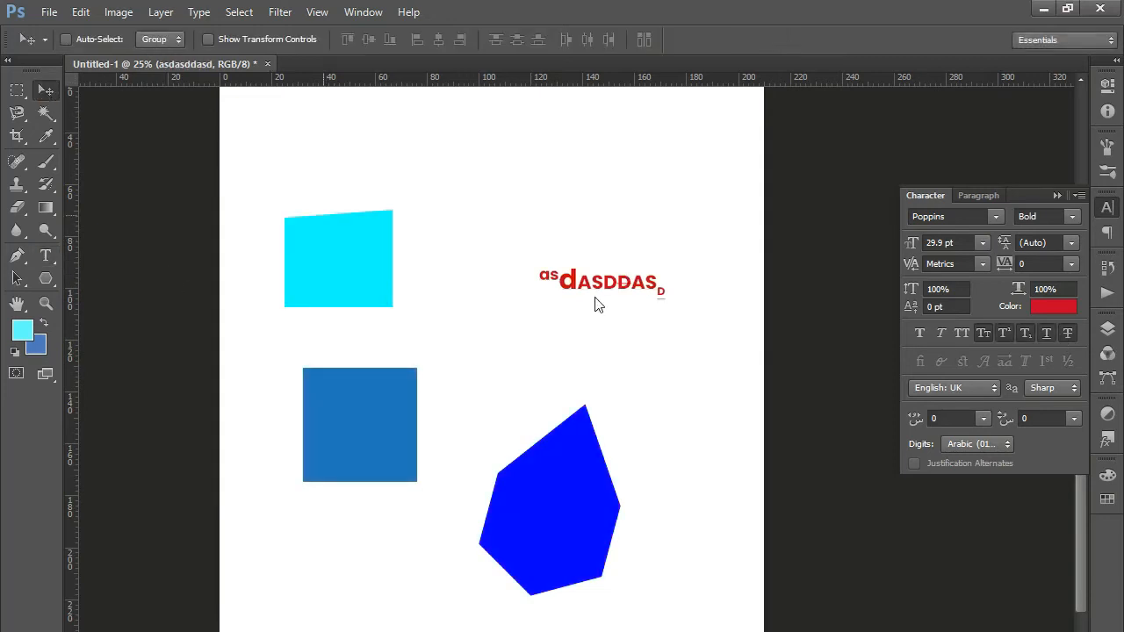
pyautogui.moveTo(575, 266); pyautogui.dragTo(525, 283)
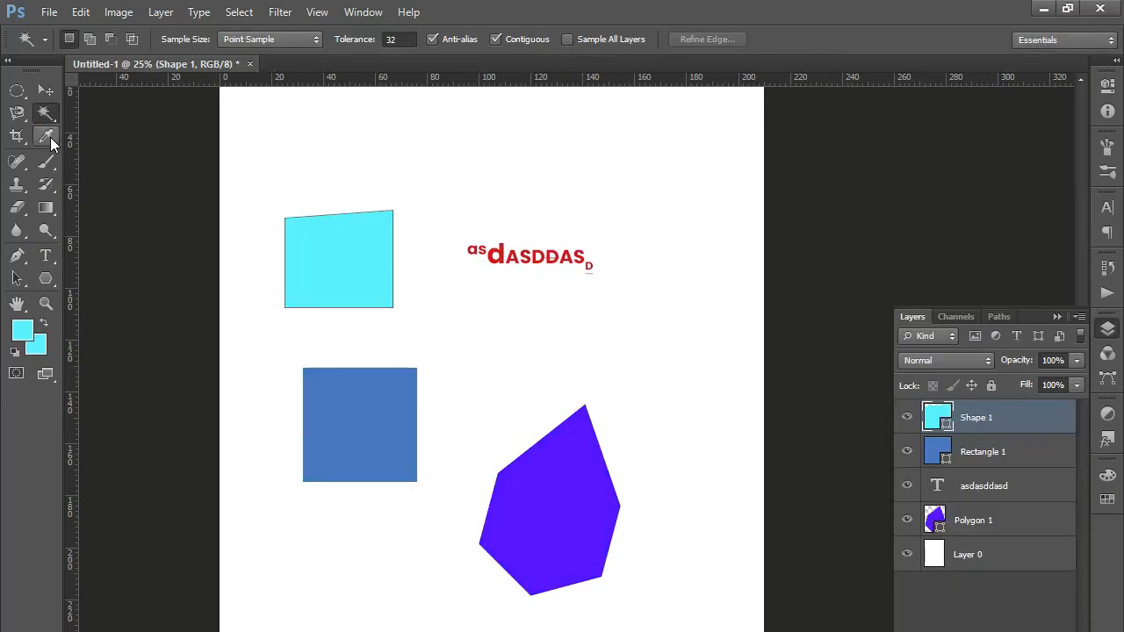
# Step: Sample the purple polygon's colour as the foreground colour with the Eyedropper tool
pyautogui.click(48, 138)
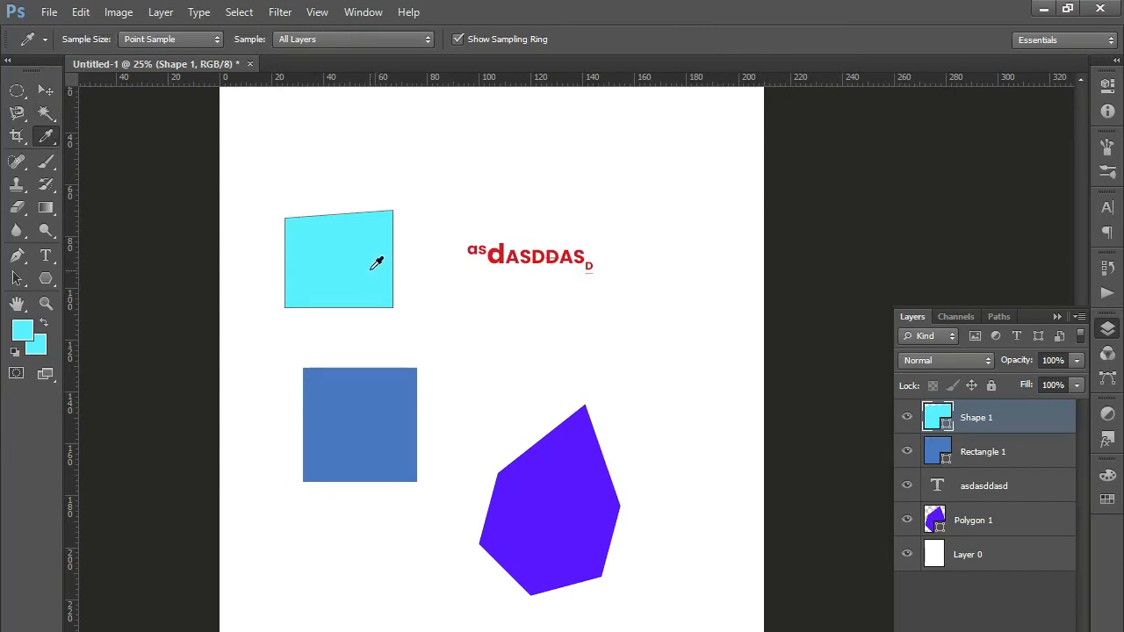
pyautogui.click(567, 494)
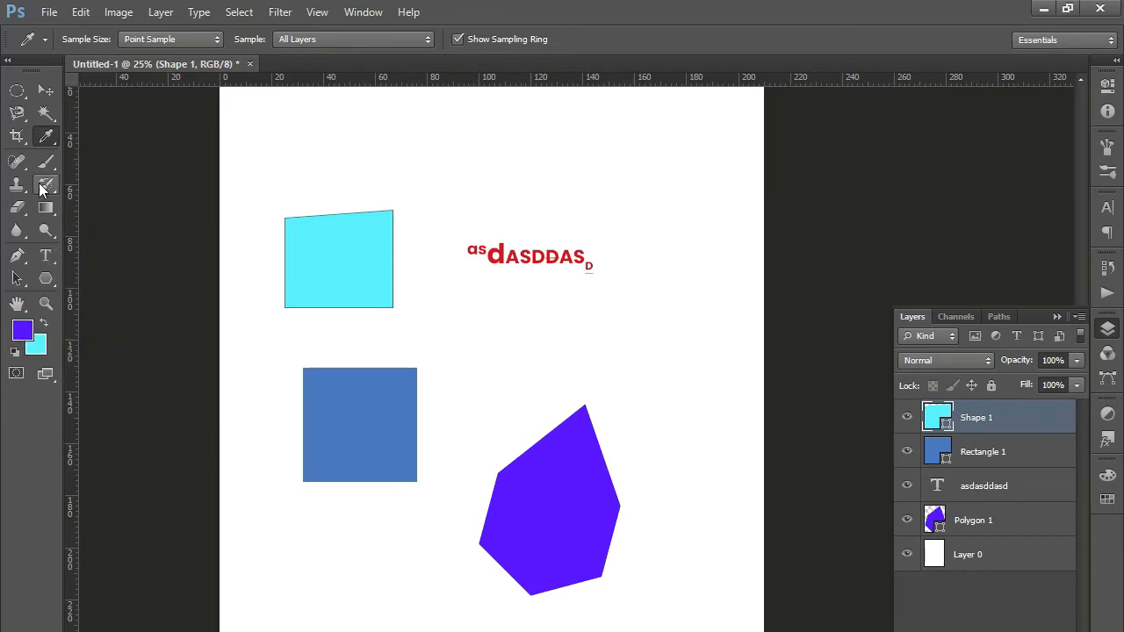
# Step: Rasterize the cyan Shape 1 layer for use with the Eraser tool
pyautogui.click(19, 208)
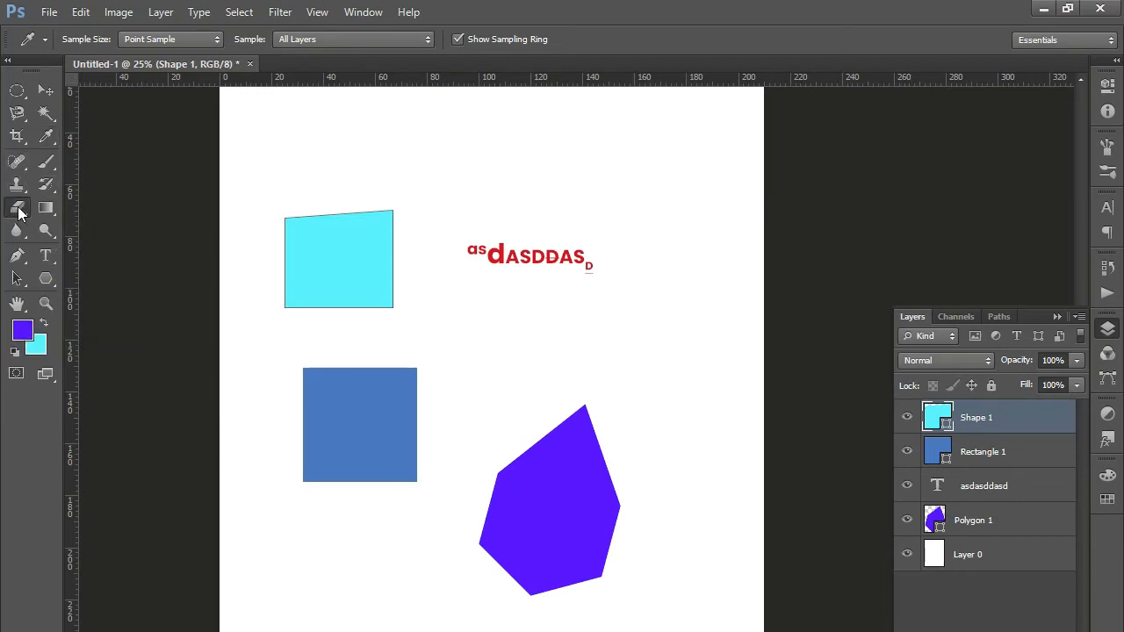
pyautogui.click(344, 280)
pyautogui.click(521, 333)
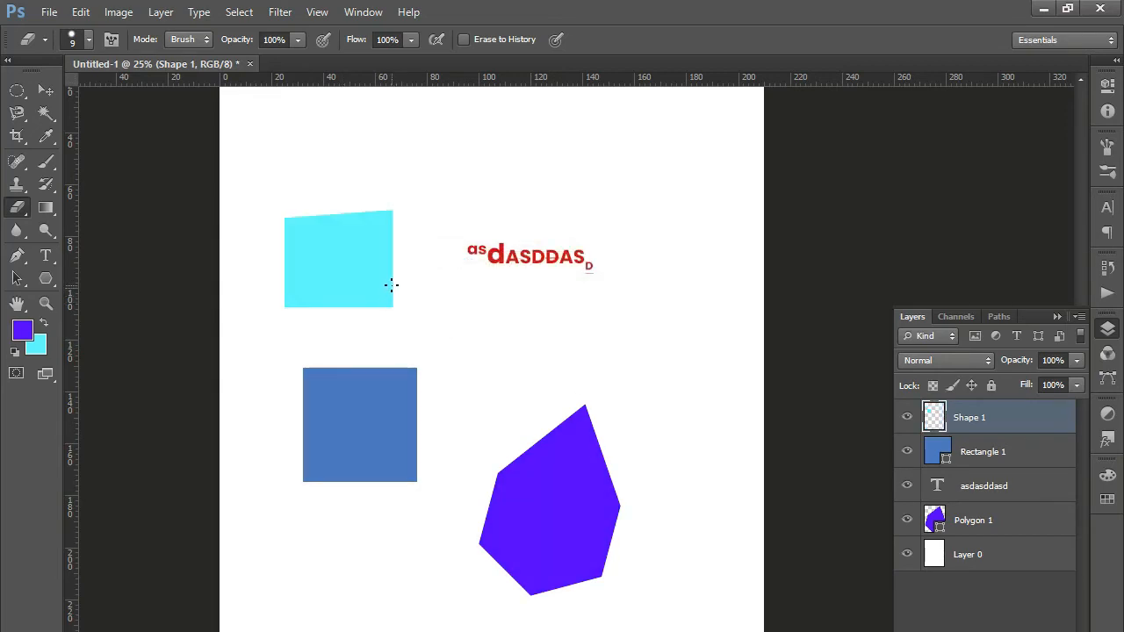
# Step: Enlarge the Eraser to 175 px and erase the lower-right corner of the cyan shape in a curved cut
pyautogui.press(']')
pyautogui.press(']')
pyautogui.press(']')
pyautogui.press(']')
pyautogui.press(']')
pyautogui.press(']')
pyautogui.press(']')
pyautogui.press(']')
pyautogui.press(']')
pyautogui.press(']')
pyautogui.press(']')
pyautogui.moveTo(381, 281)
pyautogui.mouseDown()
pyautogui.moveTo(415, 250)
pyautogui.moveTo(344, 311)
pyautogui.moveTo(392, 254)
pyautogui.mouseUp()
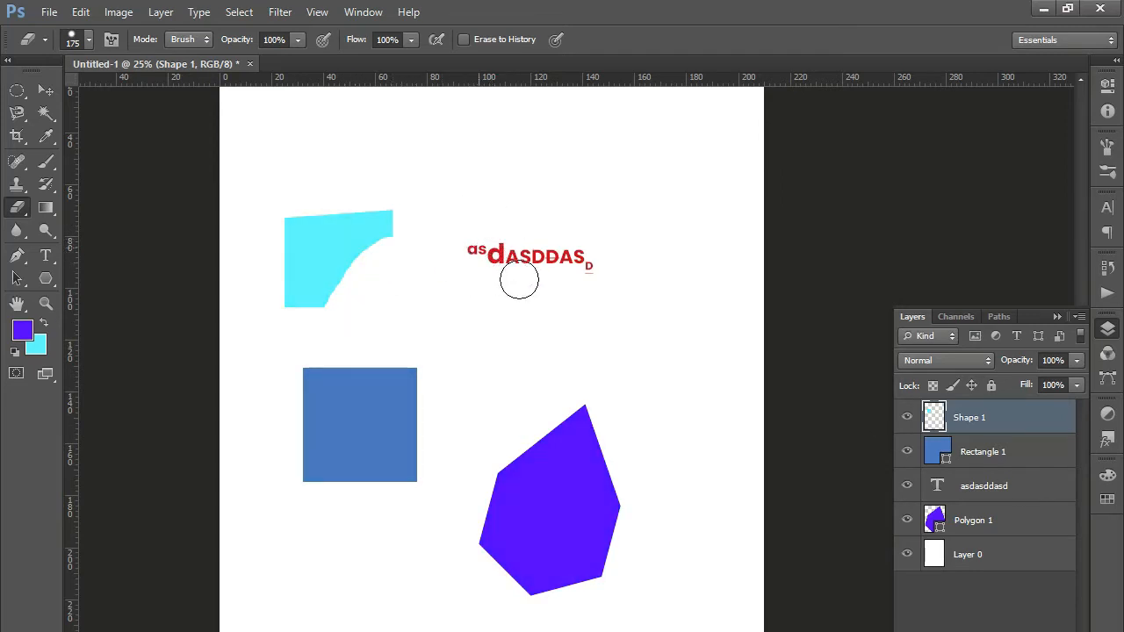
# Step: Rasterize the asdasddasd text layer and erase the letters "asdAS" at the start of the text
pyautogui.click(982, 492)
pyautogui.click(458, 235)
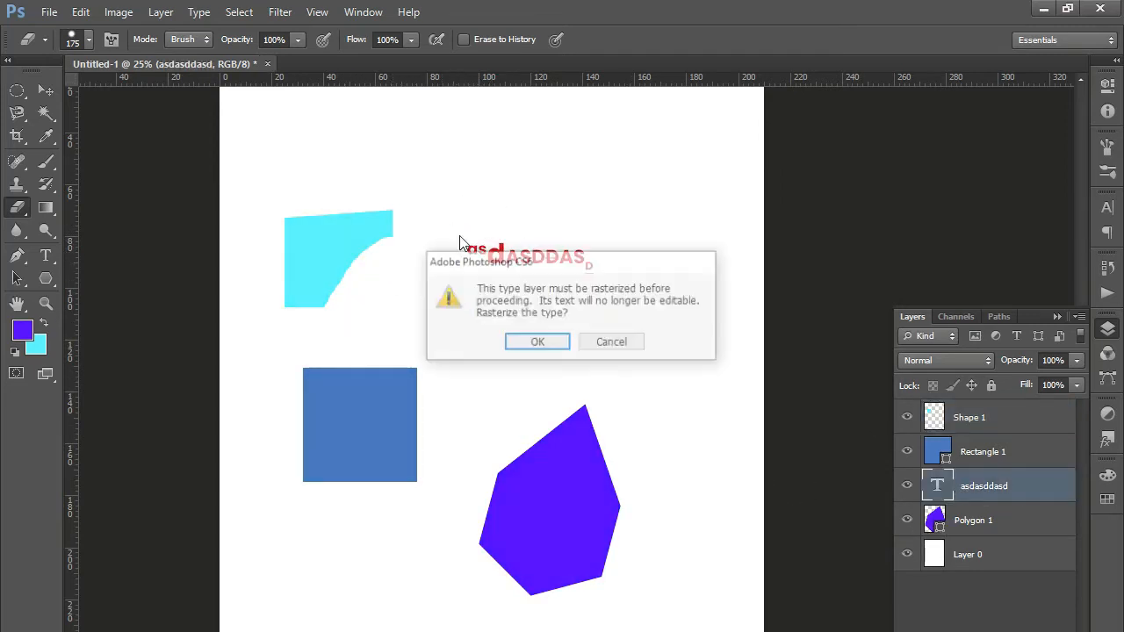
pyautogui.click(540, 347)
pyautogui.moveTo(472, 246)
pyautogui.mouseDown()
pyautogui.moveTo(534, 335)
pyautogui.moveTo(501, 246)
pyautogui.moveTo(530, 308)
pyautogui.mouseUp()
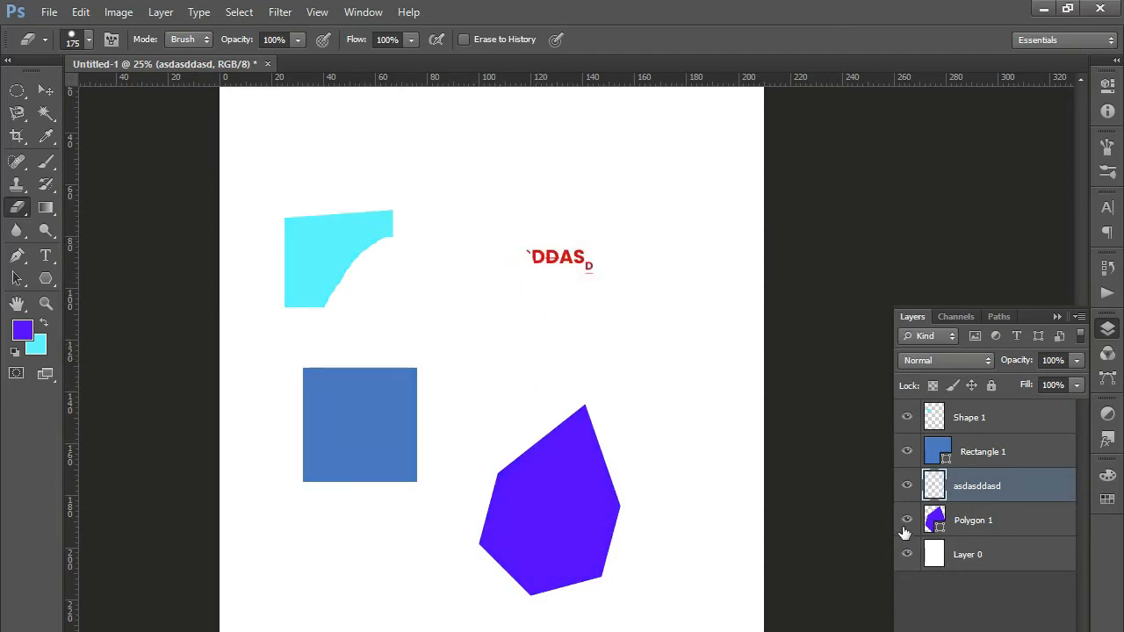
# Step: Rasterize the Polygon 1 layer and erase the purple polygon's upper tip in a diagonal cut down to its right corner
pyautogui.click(937, 518)
pyautogui.click(548, 423)
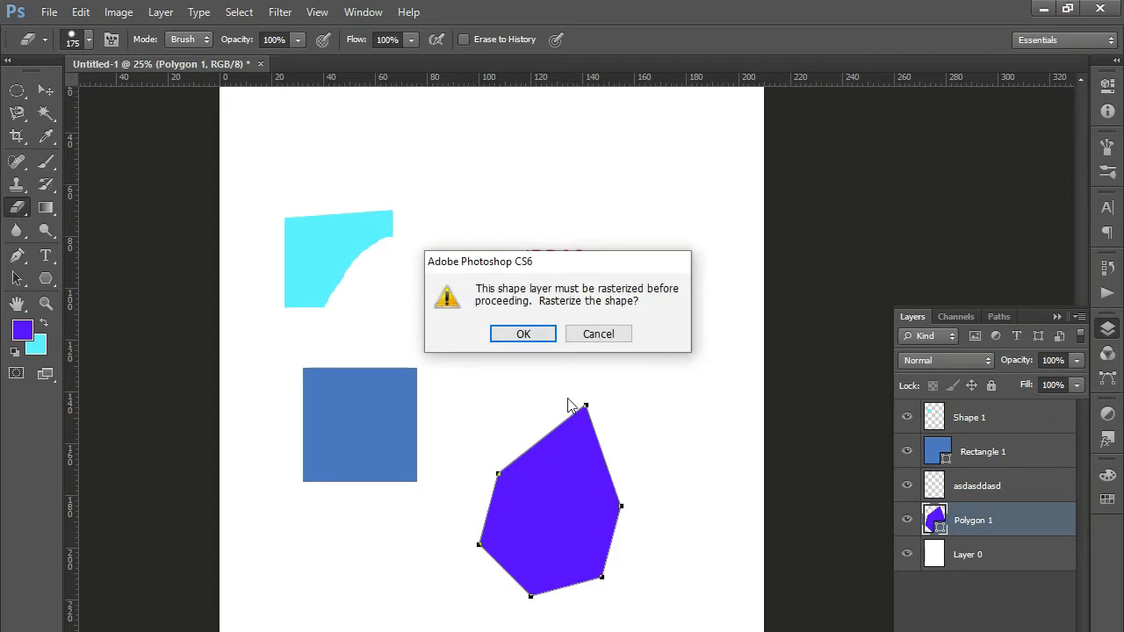
pyautogui.click(519, 333)
pyautogui.moveTo(534, 392)
pyautogui.mouseDown()
pyautogui.moveTo(649, 467)
pyautogui.moveTo(526, 432)
pyautogui.moveTo(620, 484)
pyautogui.mouseUp()
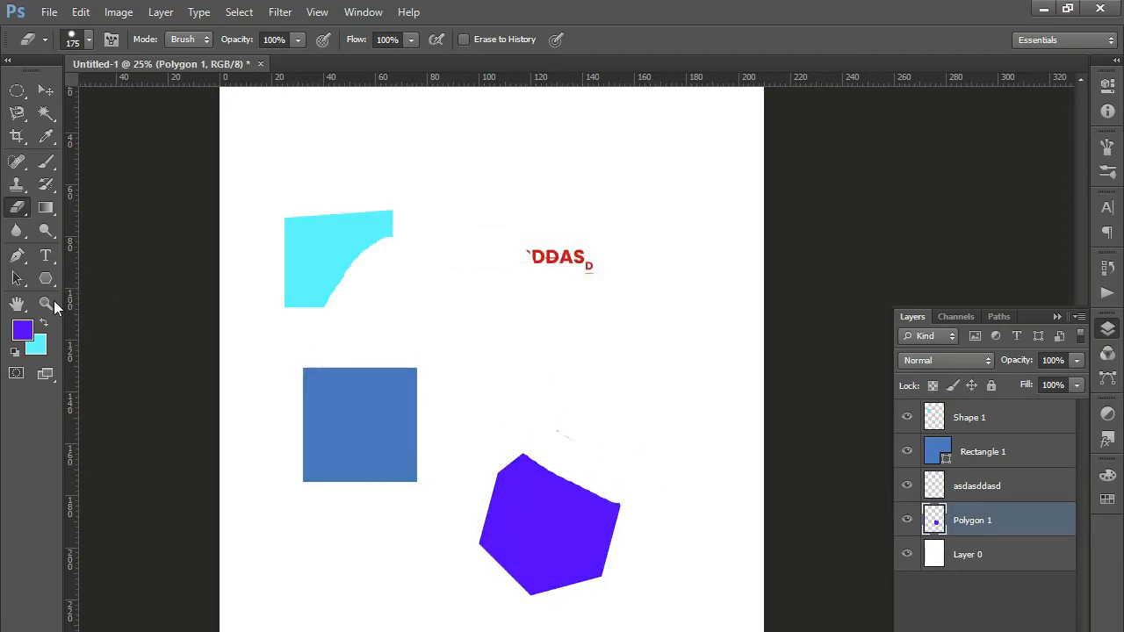
# Step: Try a diagonal black-to-white linear gradient on the Polygon 1 layer, and undo it
pyautogui.click(46, 207)
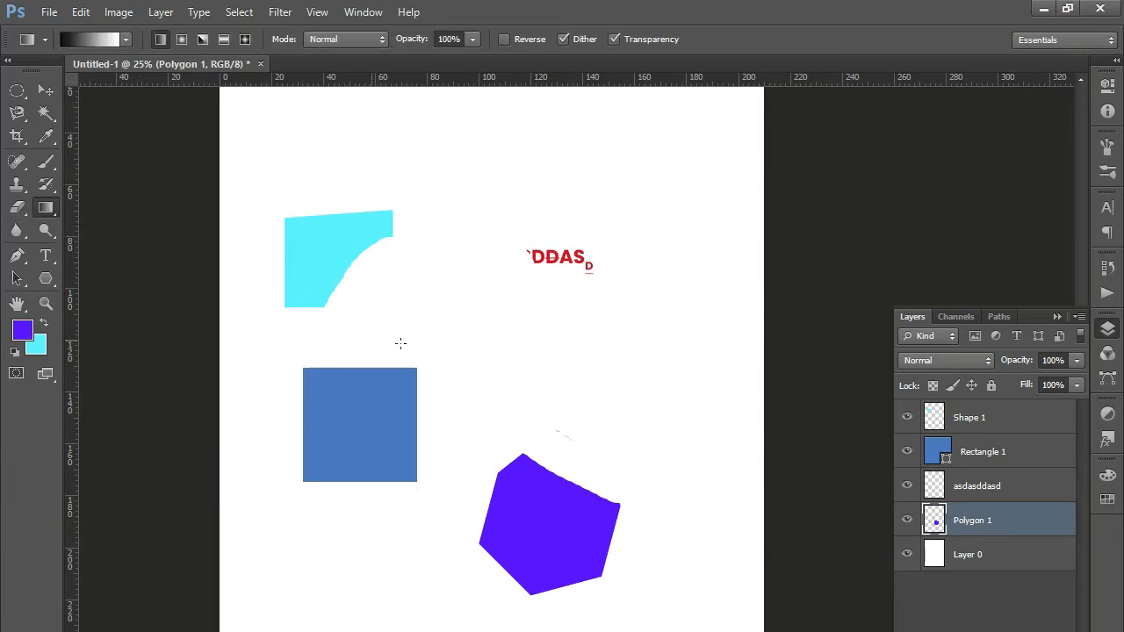
pyautogui.moveTo(464, 312); pyautogui.dragTo(554, 416)
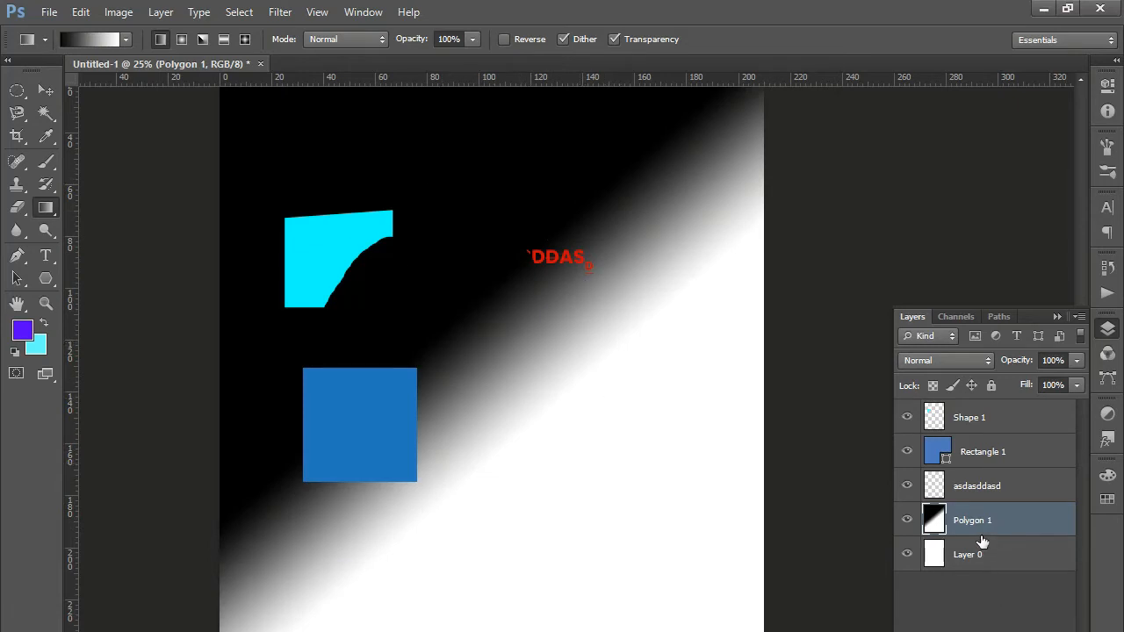
pyautogui.hotkey('ctrl', 'z')
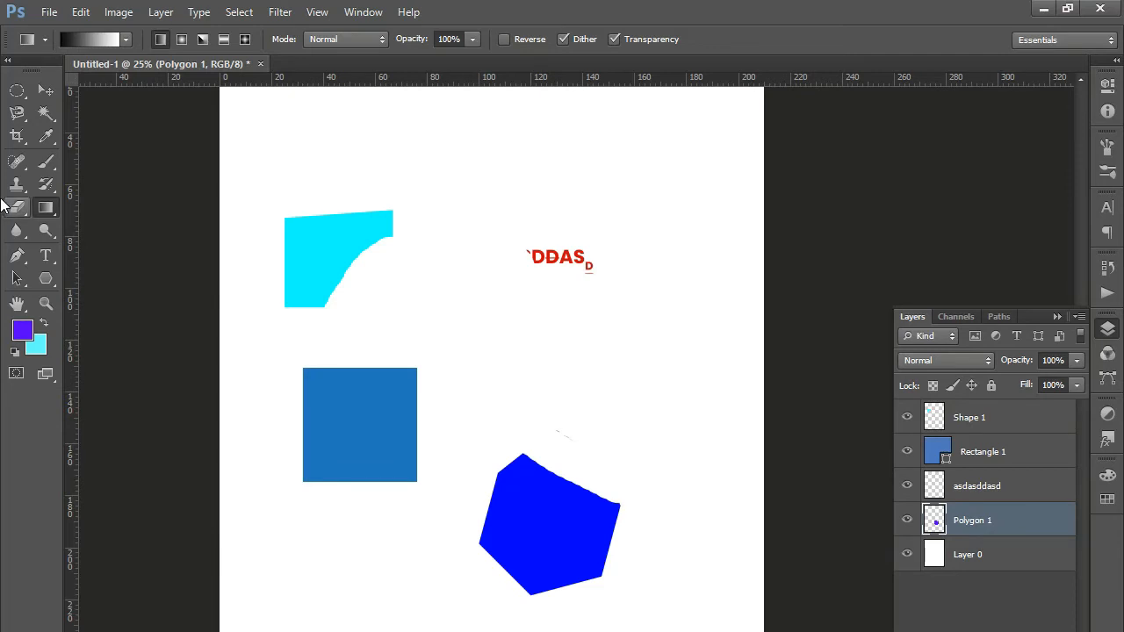
# Step: Add a Gradient Overlay to the Polygon 1 layer using the Orange, Yellow, Orange preset
pyautogui.doubleClick(1014, 523)
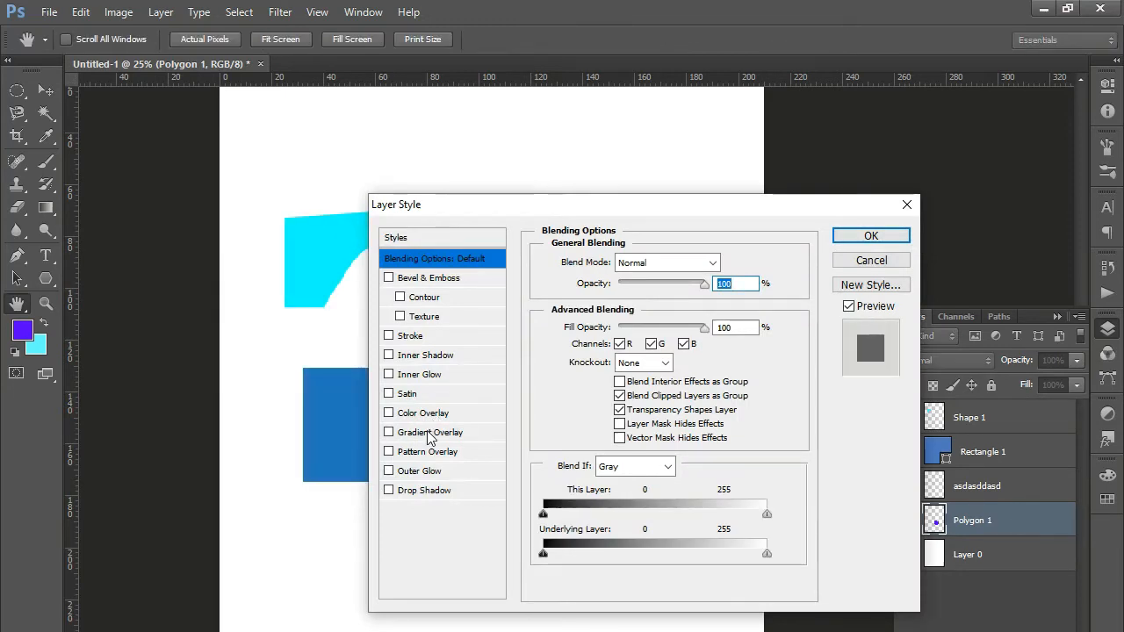
pyautogui.click(392, 434)
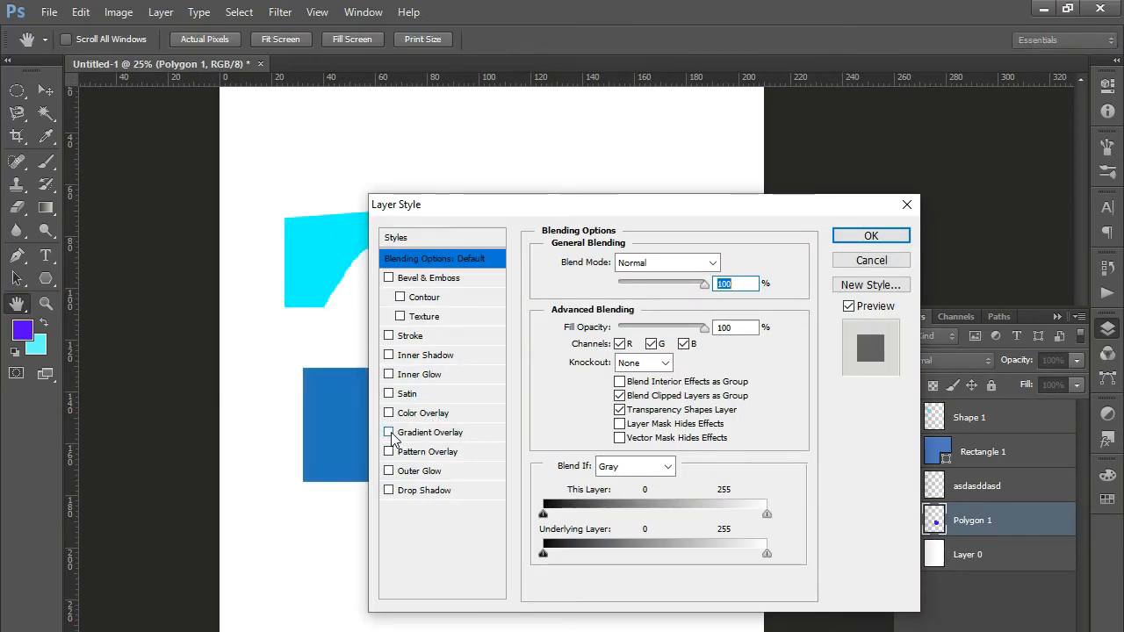
pyautogui.moveTo(654, 205); pyautogui.dragTo(931, 393)
pyautogui.click(707, 621)
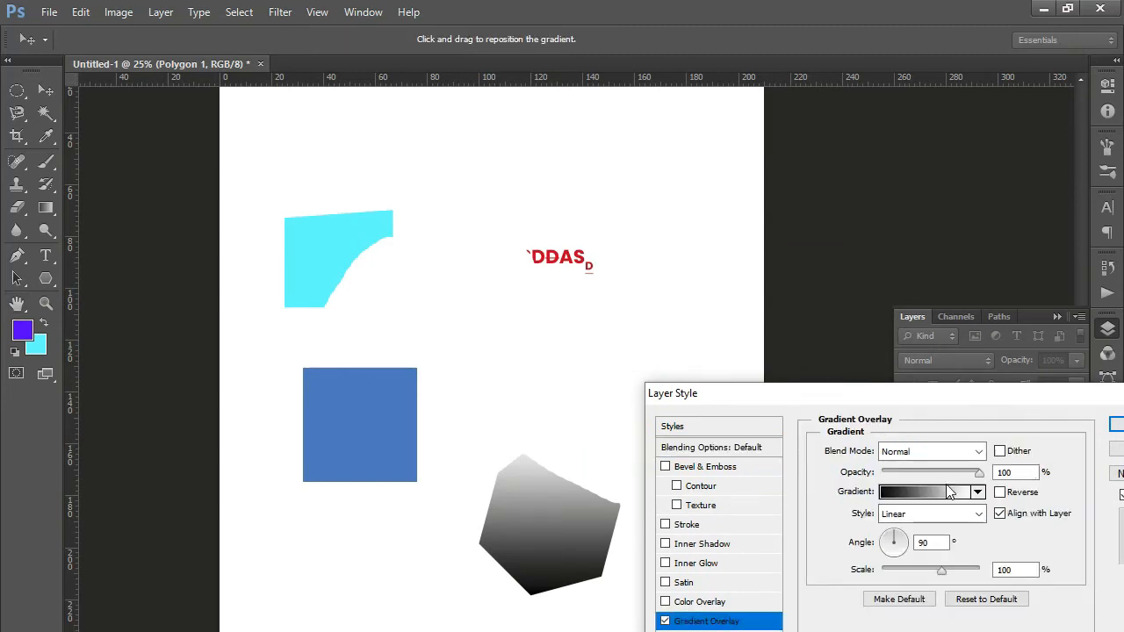
pyautogui.click(979, 493)
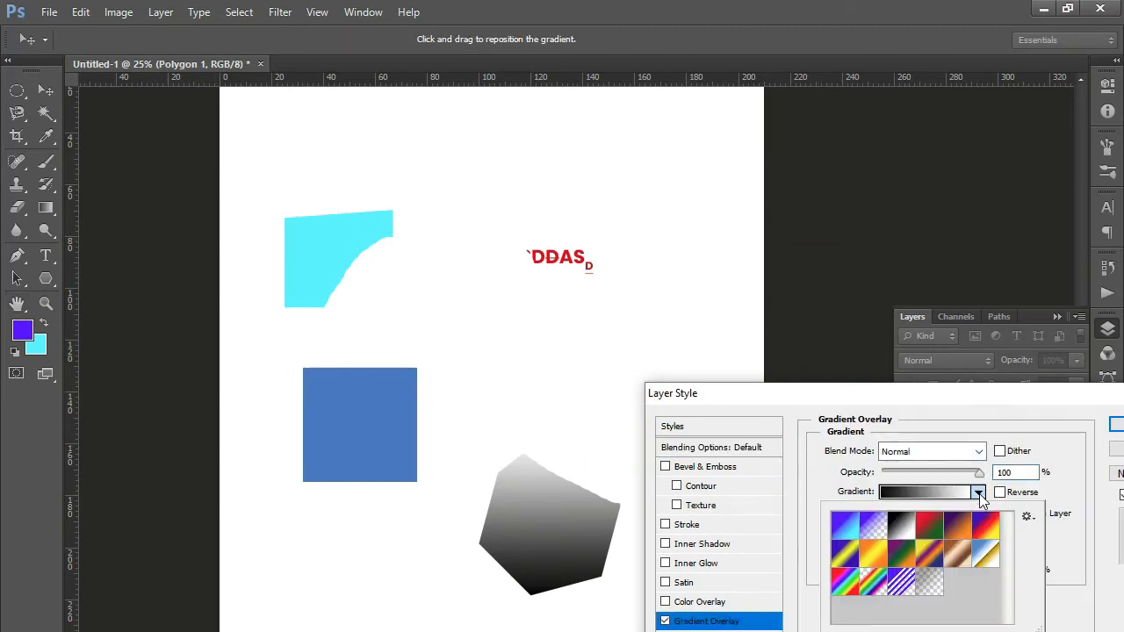
pyautogui.click(904, 553)
pyautogui.click(862, 562)
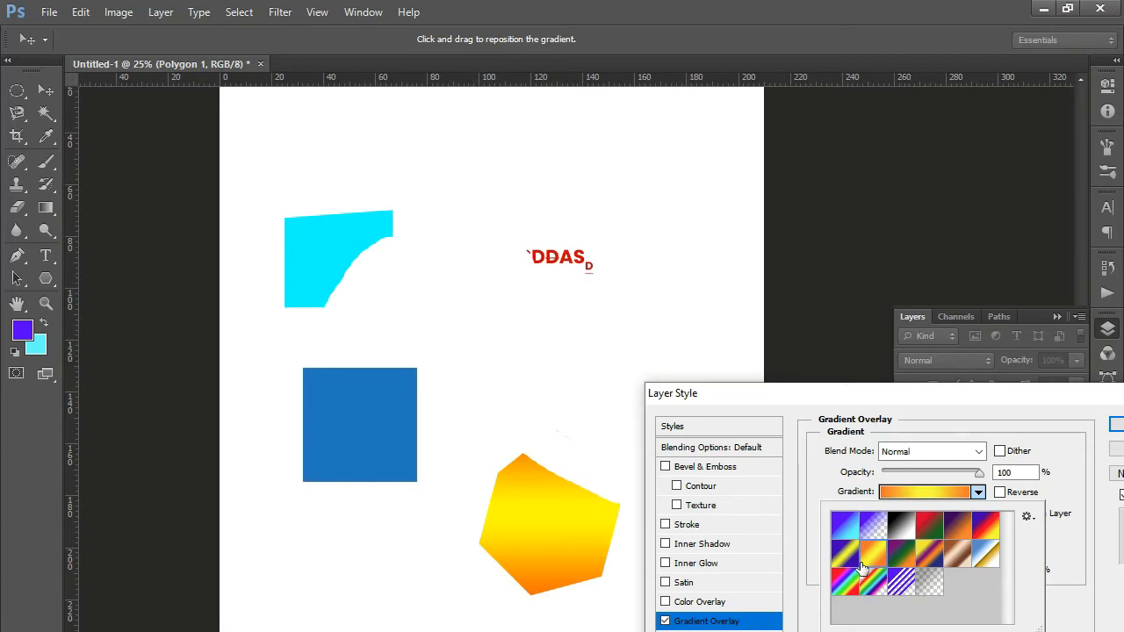
pyautogui.click(978, 494)
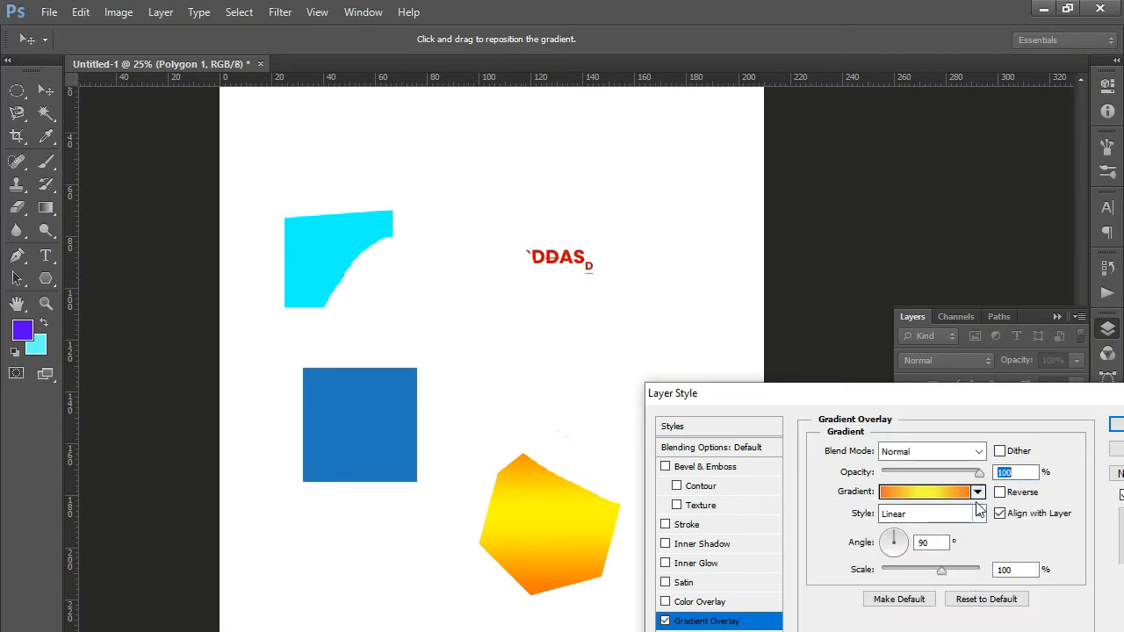
pyautogui.click(977, 493)
pyautogui.click(977, 492)
# Step: Edit the overlay gradient and change the colour stop at location 0% to a muted tan
pyautogui.click(924, 492)
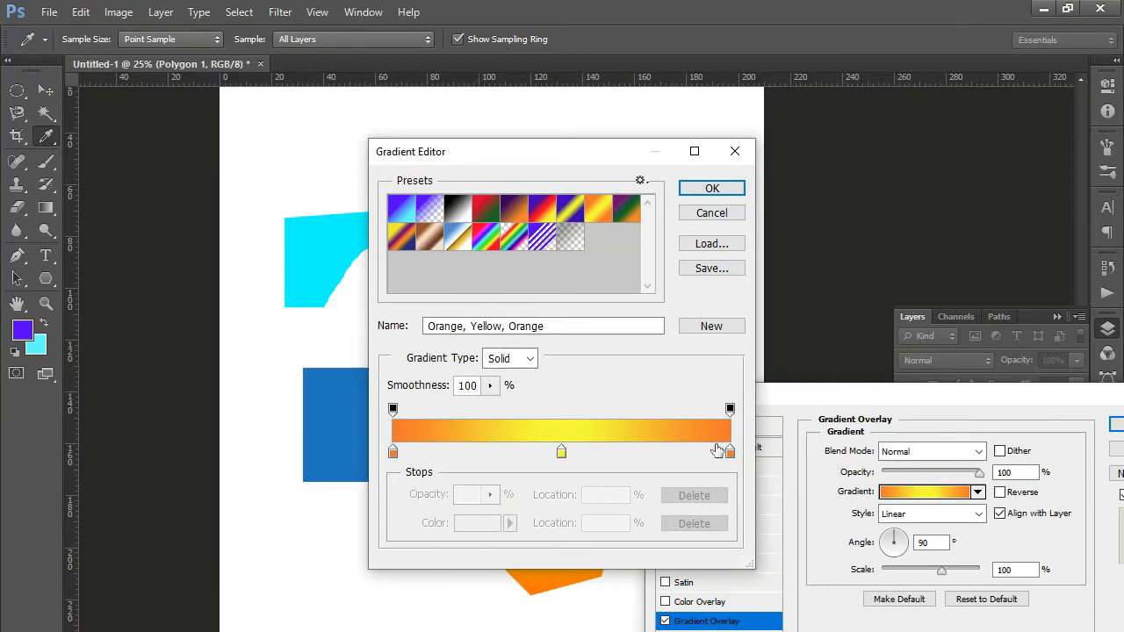
pyautogui.click(392, 451)
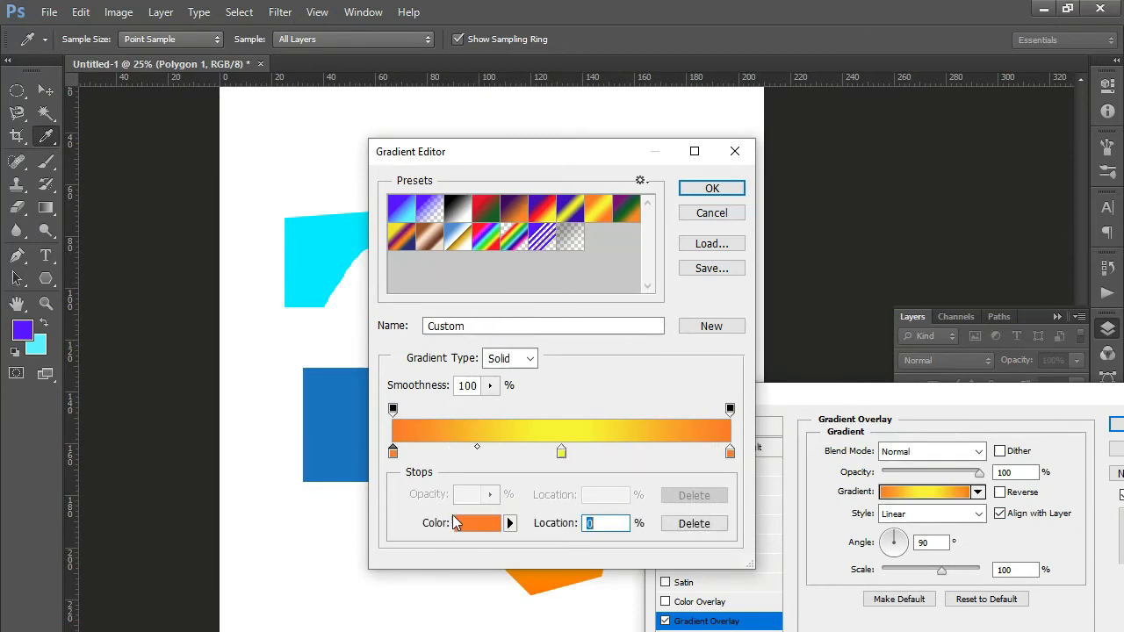
pyautogui.click(466, 529)
pyautogui.moveTo(727, 508); pyautogui.dragTo(708, 489)
pyautogui.click(1014, 429)
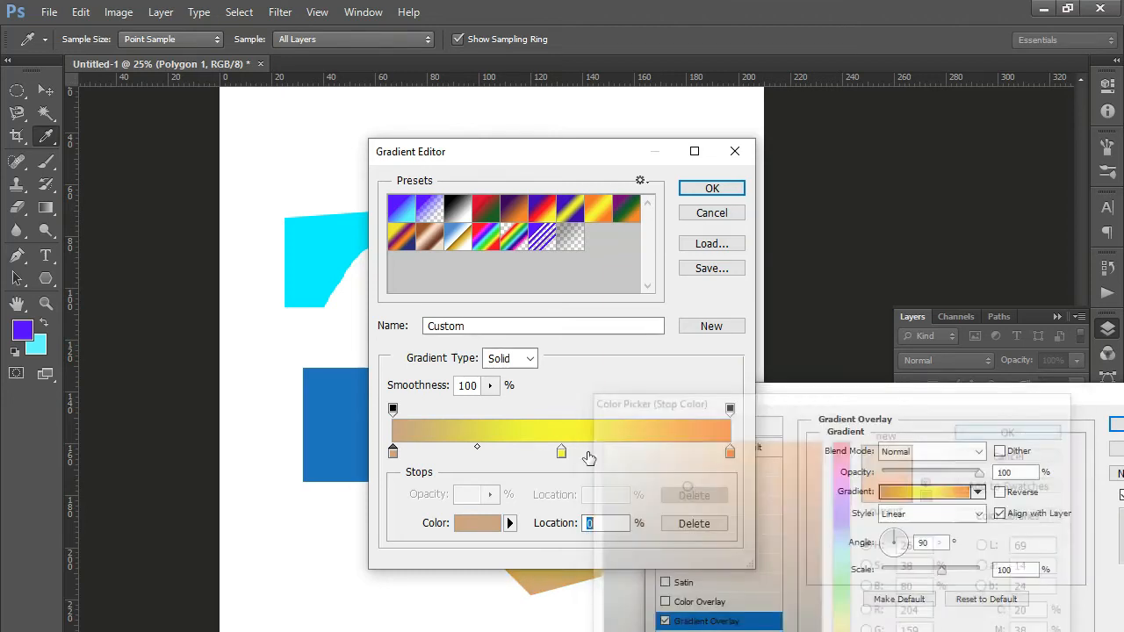
# Step: Change the gradient's middle colour stop at location 50% to a dark olive green
pyautogui.click(562, 451)
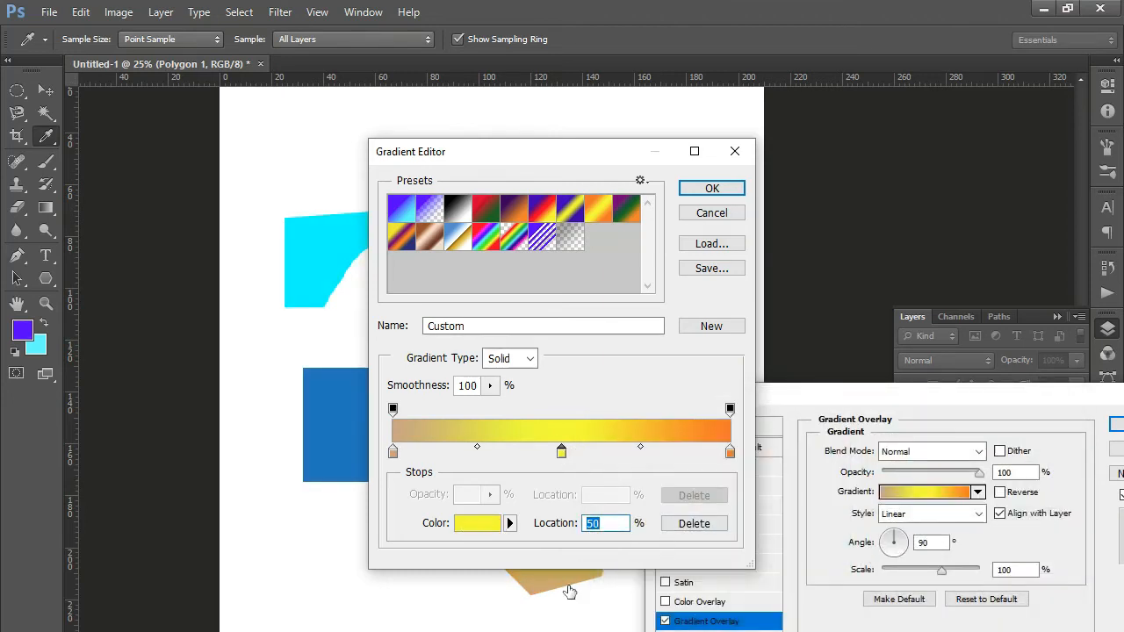
pyautogui.click(477, 524)
pyautogui.moveTo(633, 603); pyautogui.dragTo(753, 585)
pyautogui.click(1015, 429)
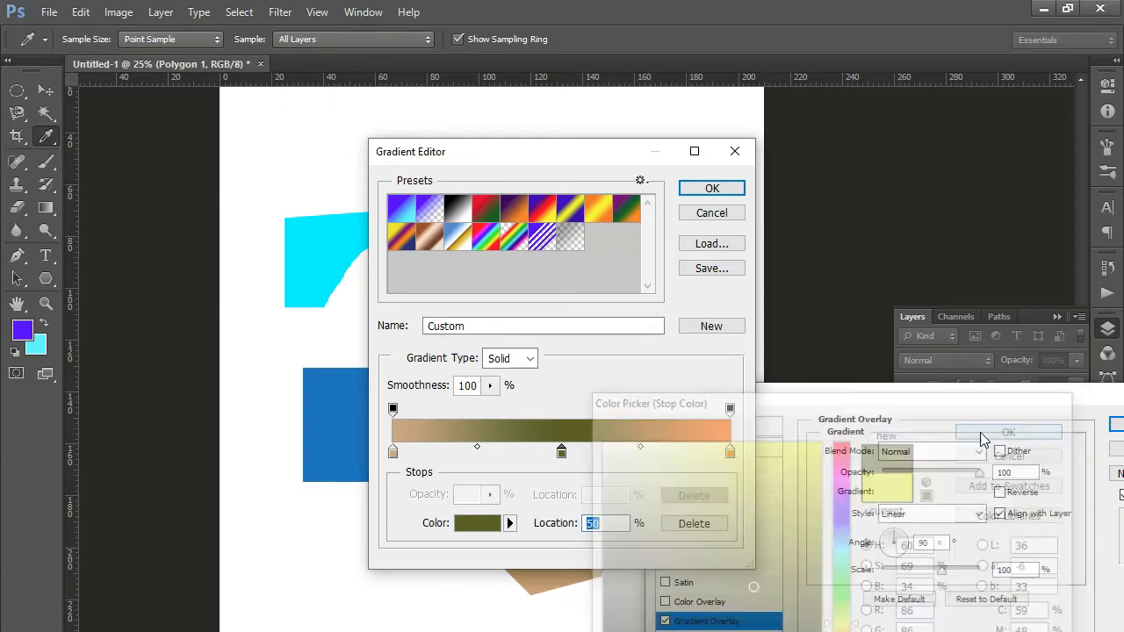
# Step: Set the colour stop at location 100% to the blue sampled from the square, and apply the gradient overlay to the polygon
pyautogui.click(730, 453)
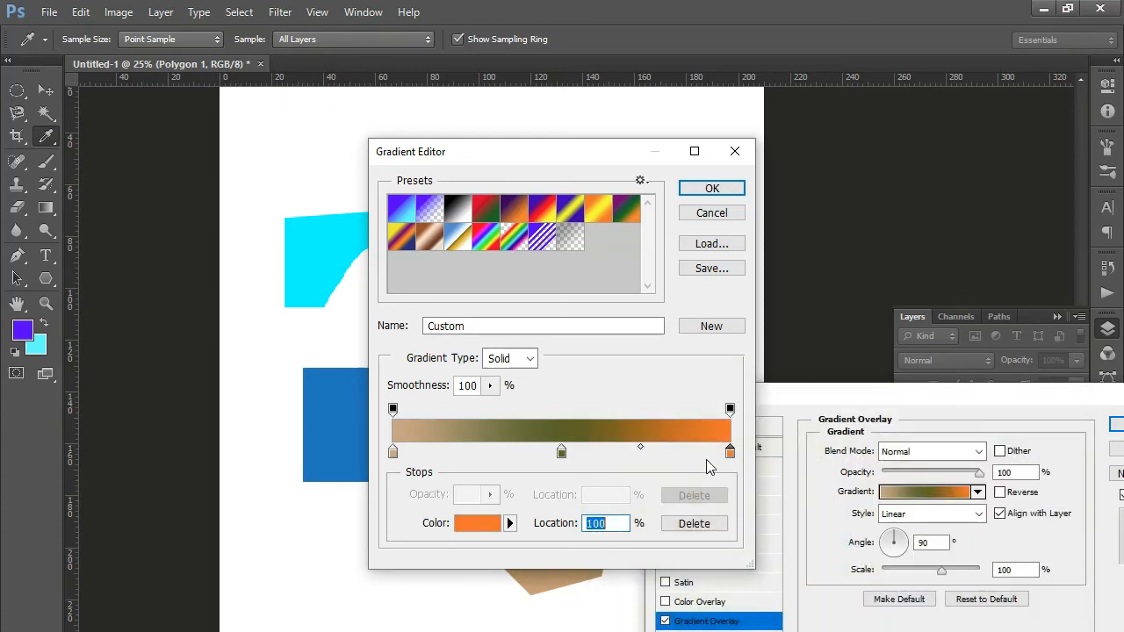
pyautogui.click(479, 523)
pyautogui.click(345, 428)
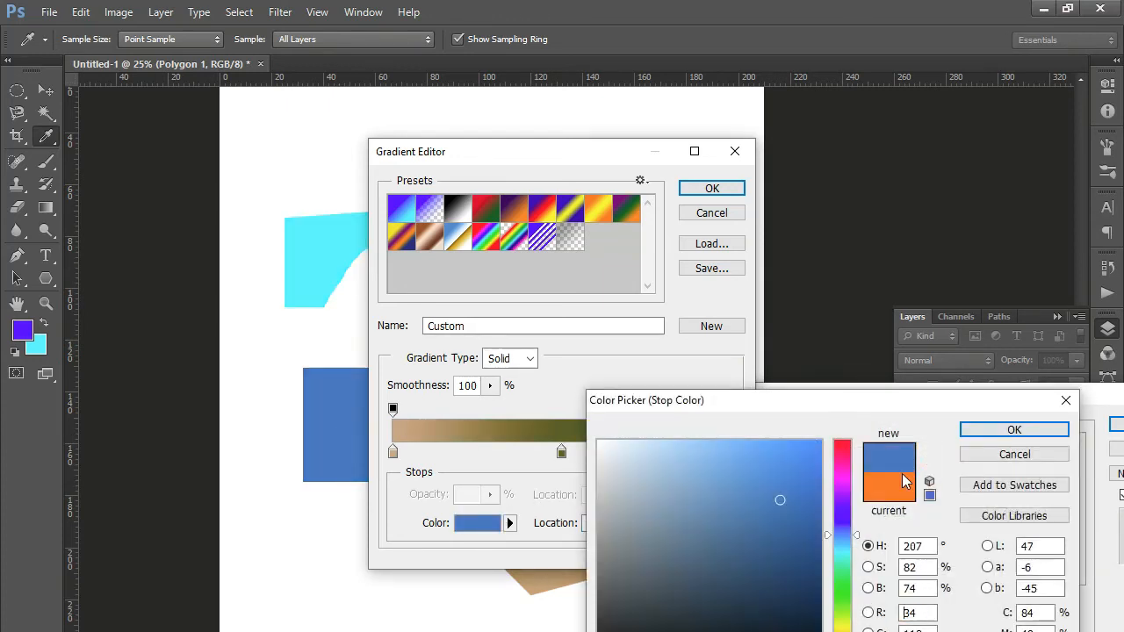
pyautogui.click(1010, 429)
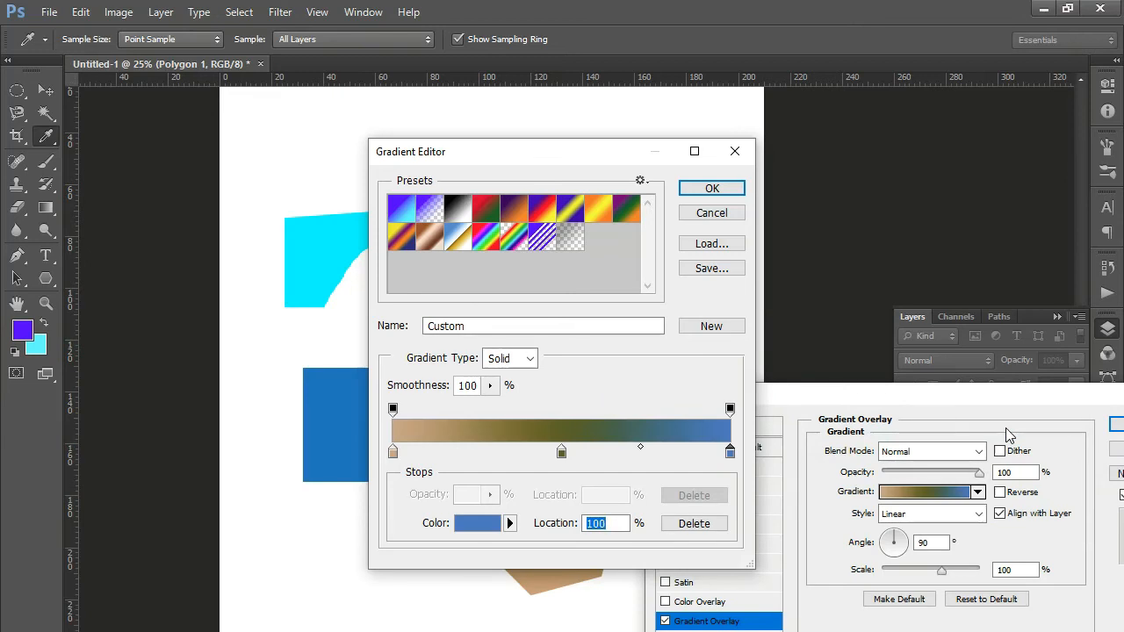
pyautogui.click(712, 191)
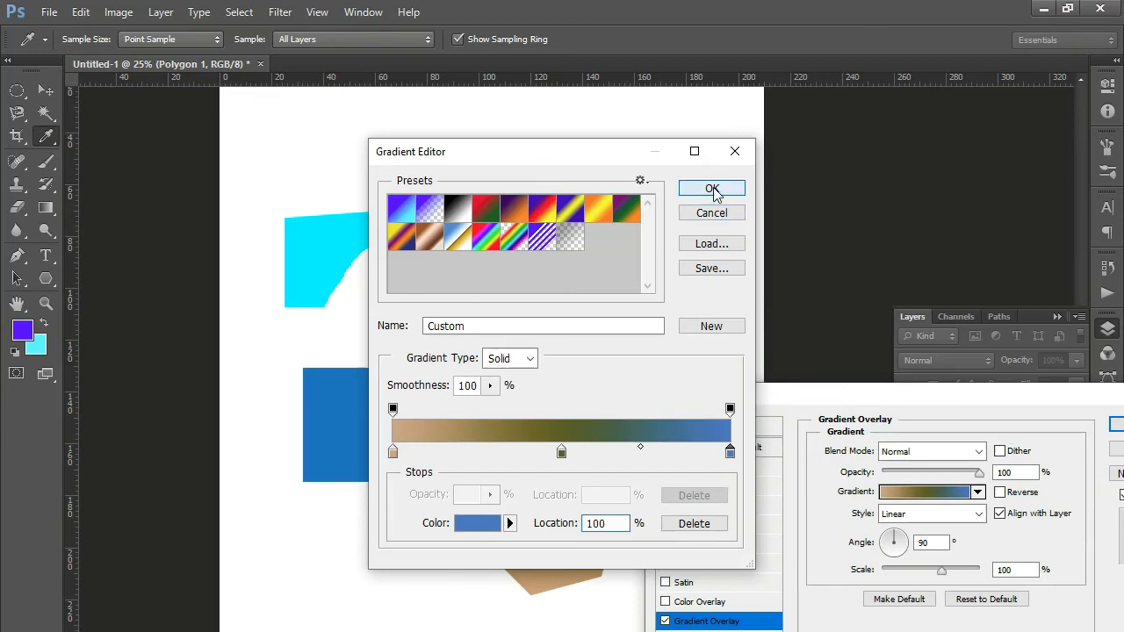
pyautogui.moveTo(908, 400); pyautogui.dragTo(732, 316)
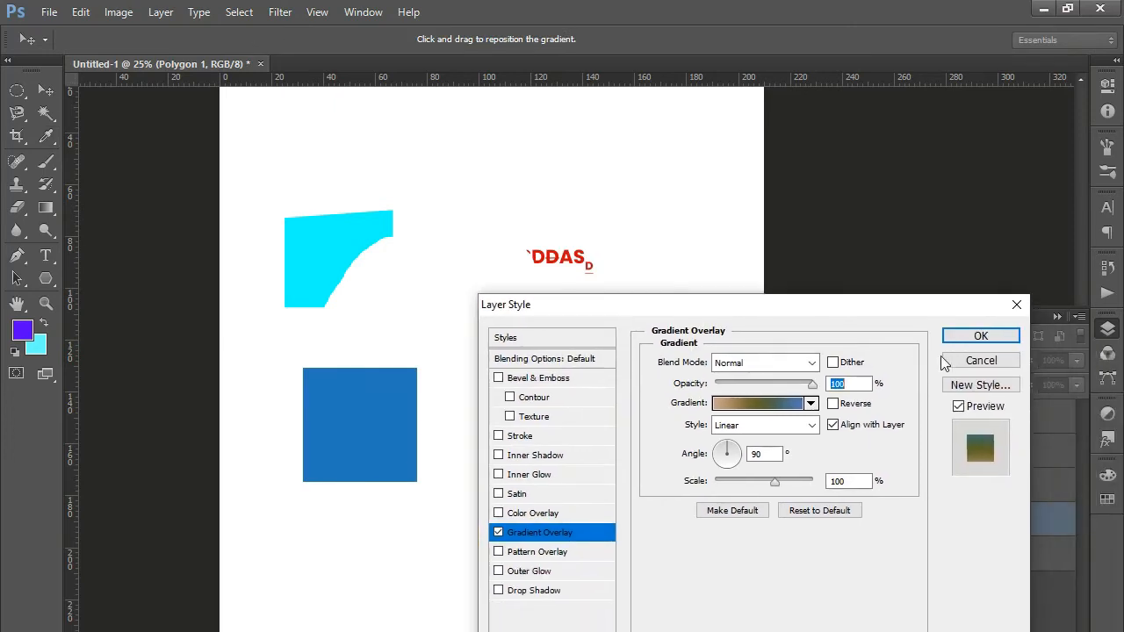
pyautogui.click(959, 333)
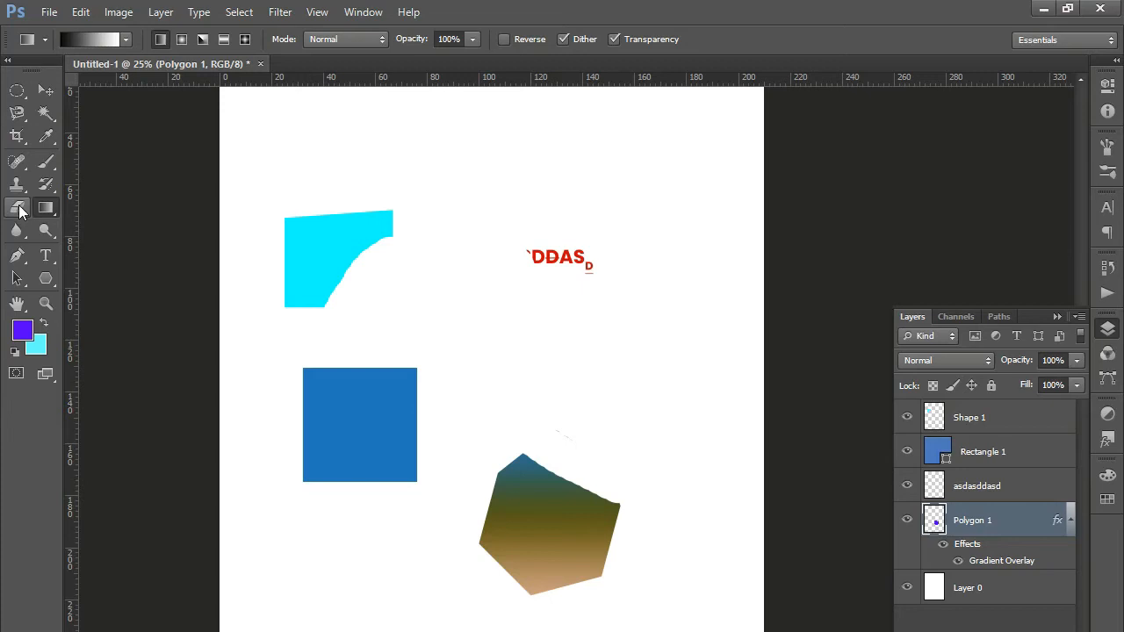
# Step: Trim a very thin strip off the canvas's left edge with the Crop tool and accept the crop
pyautogui.click(17, 136)
pyautogui.moveTo(220, 408)
pyautogui.mouseDown()
pyautogui.moveTo(339, 395)
pyautogui.moveTo(349, 408)
pyautogui.moveTo(278, 396)
pyautogui.moveTo(221, 402)
pyautogui.mouseUp()
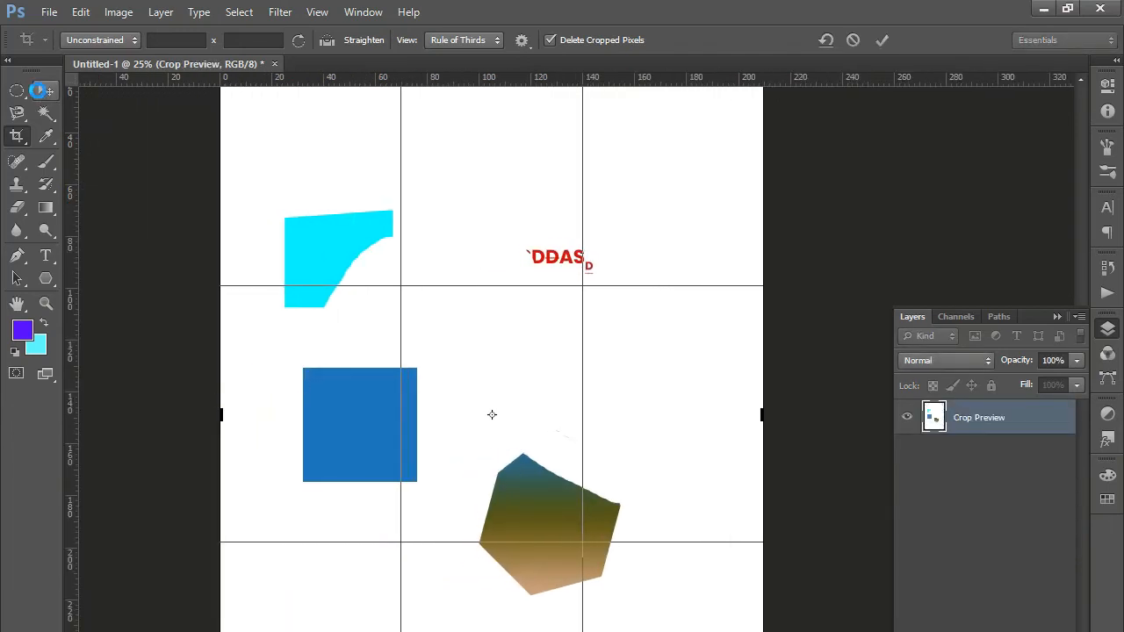
pyautogui.click(39, 93)
pyautogui.click(518, 333)
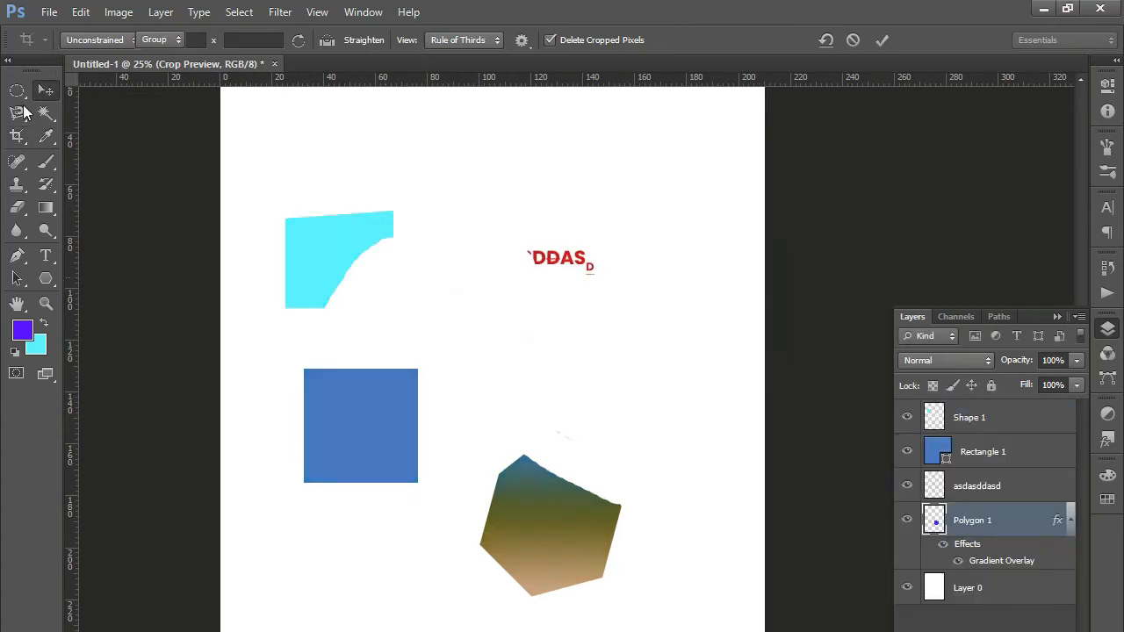
# Step: Draw a closed Magnetic Lasso selection around the cyan shape, the red text and the blue square
pyautogui.hotkey('shift', 'l')
pyautogui.click(369, 155)
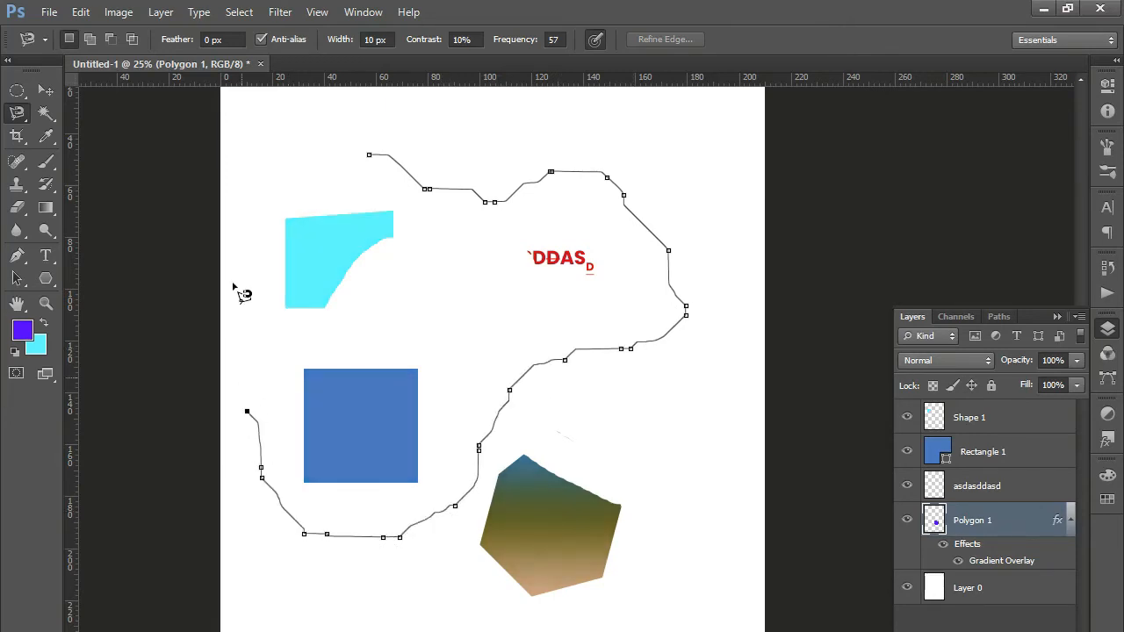
pyautogui.click(376, 165)
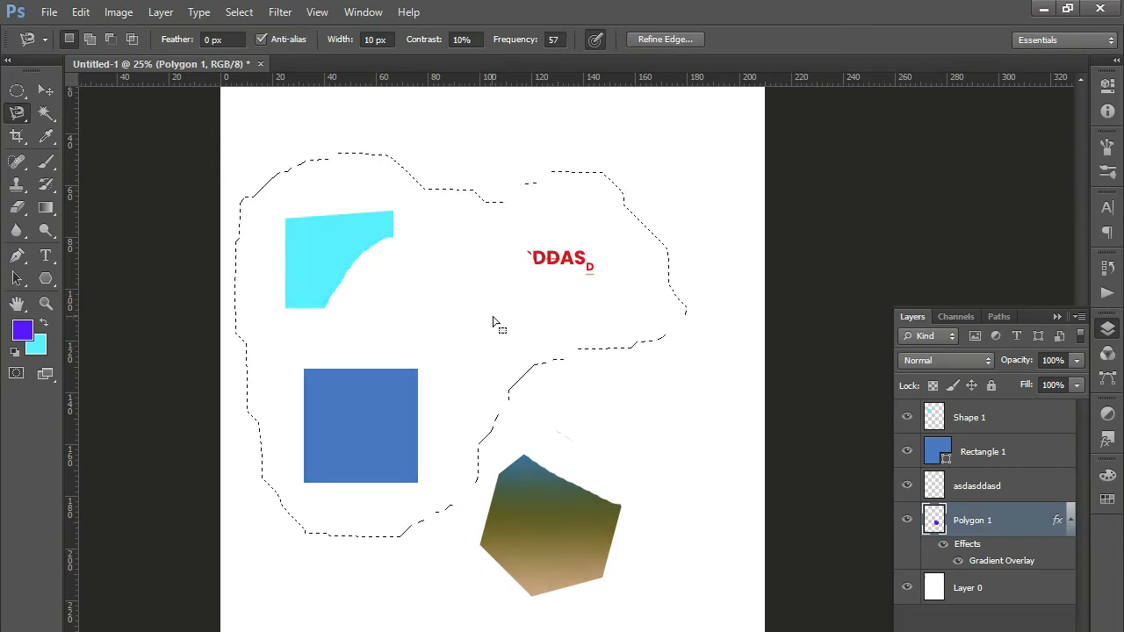
# Step: Copy the selected area of Layer 0 to a new layer and hide Layer 0
pyautogui.click(934, 593)
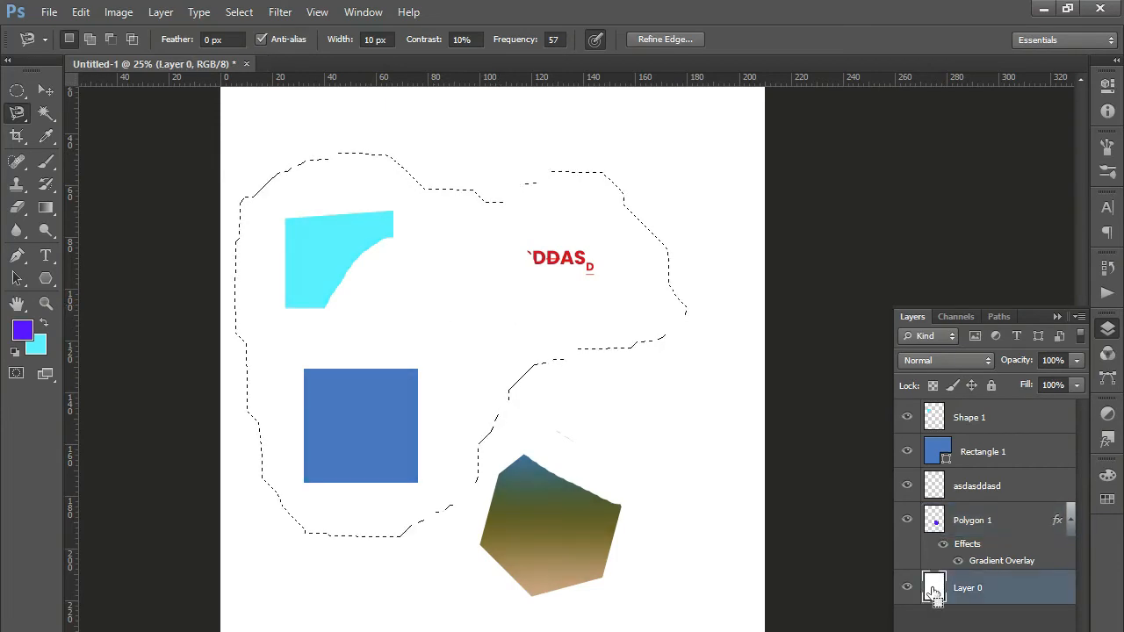
pyautogui.hotkey('ctrl', 'j')
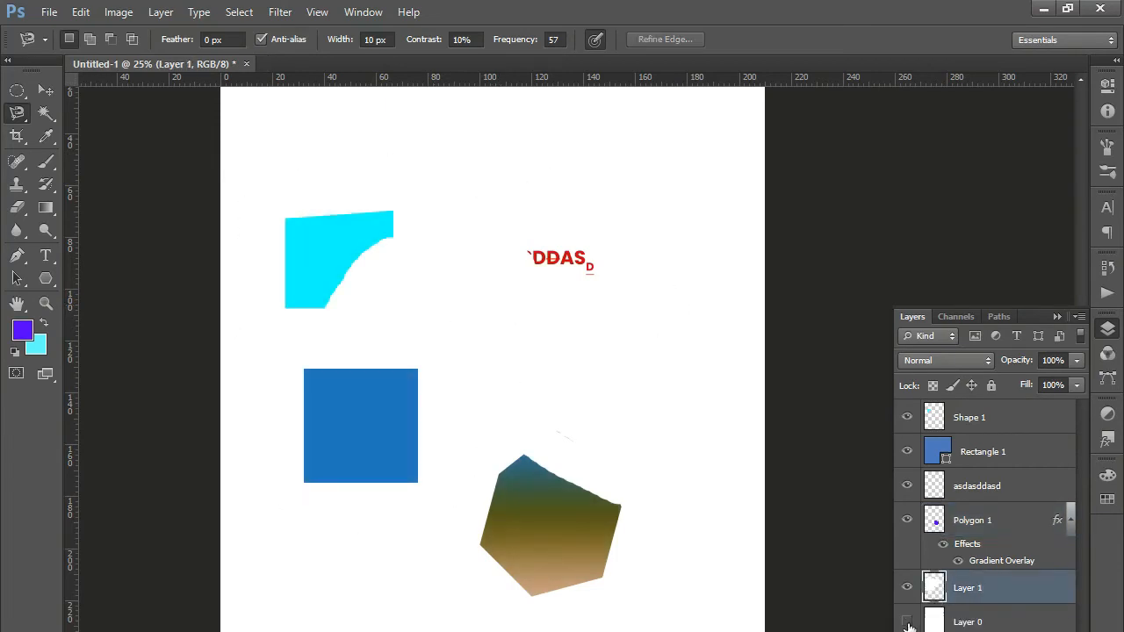
pyautogui.click(909, 623)
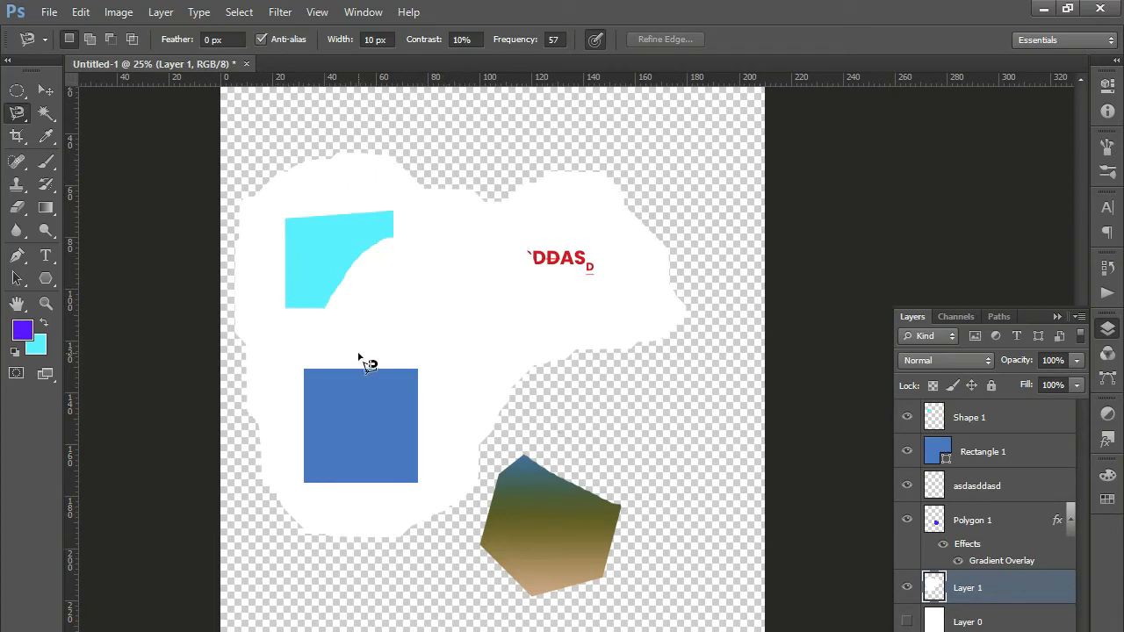
# Step: Select a small polygonal area between the cyan shape and the text with the Polygonal Lasso, and copy it from Layer 1 to a new layer
pyautogui.click(18, 113)
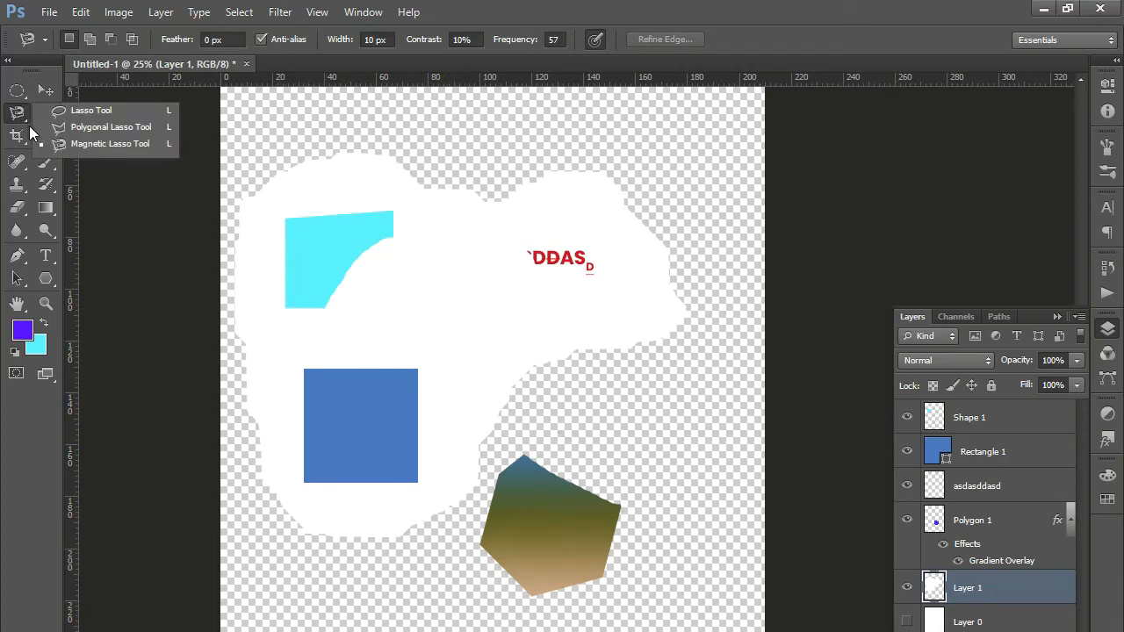
pyautogui.click(112, 130)
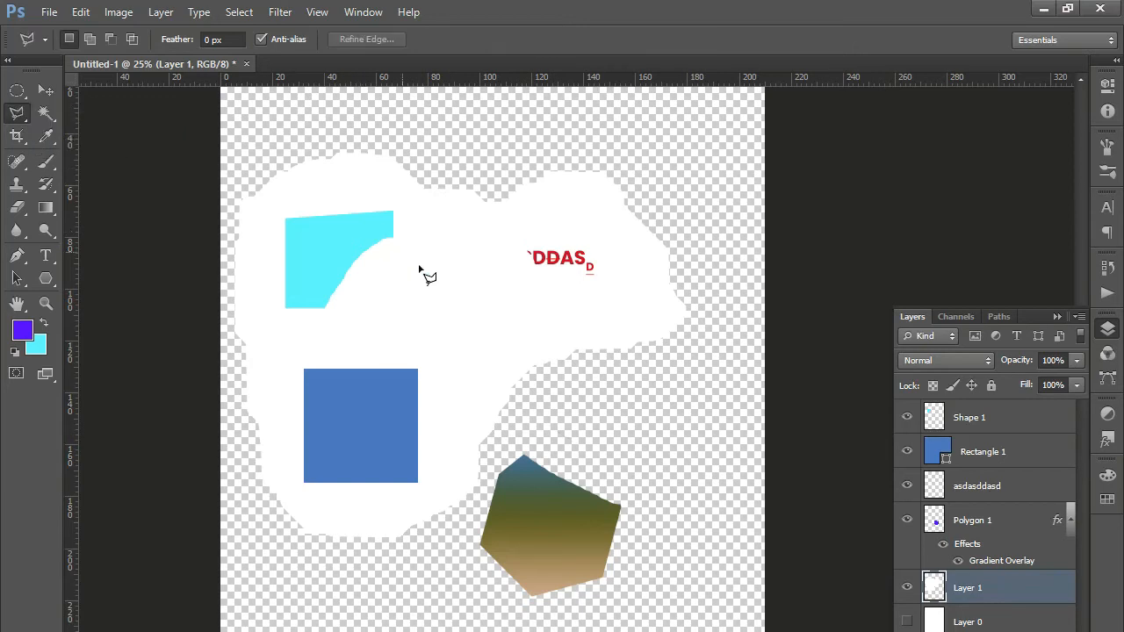
pyautogui.click(459, 335)
pyautogui.click(481, 346)
pyautogui.click(536, 324)
pyautogui.click(521, 276)
pyautogui.click(475, 252)
pyautogui.click(408, 291)
pyautogui.click(463, 340)
pyautogui.click(905, 623)
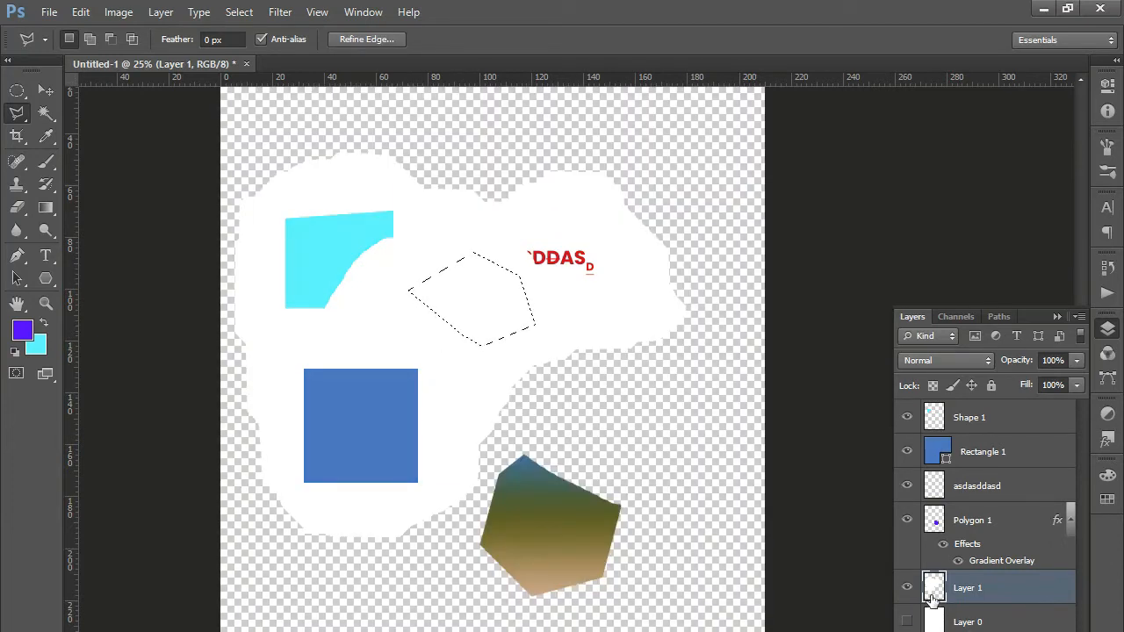
pyautogui.hotkey('ctrl', 'j')
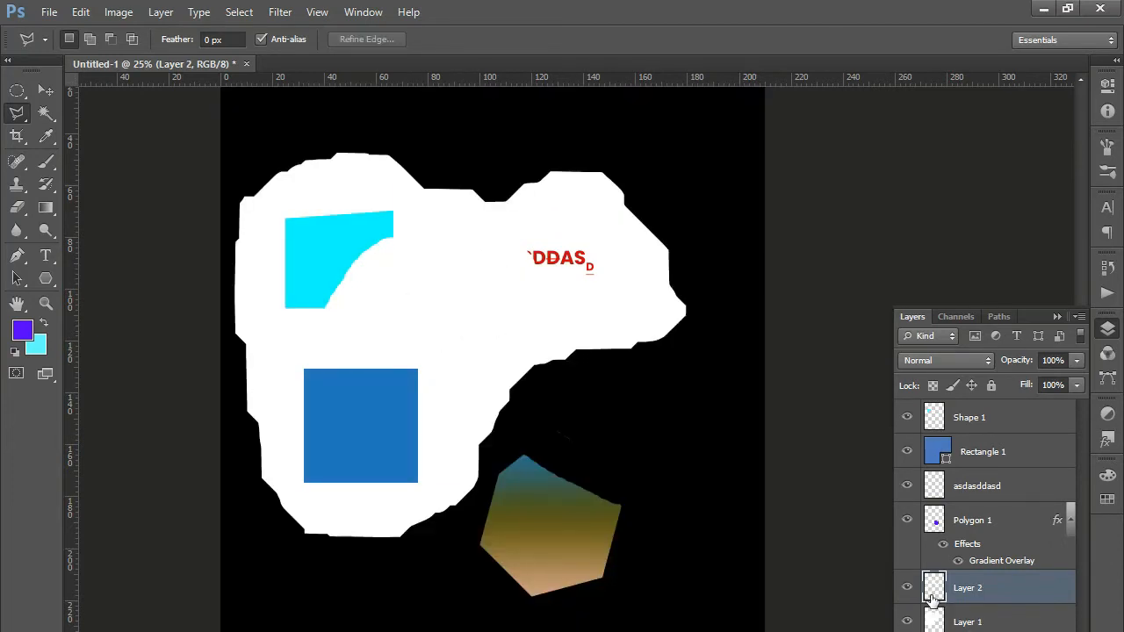
# Step: Hide Layer 1, load Layer 2's polygon as a selection and fill it with the cyan background colour
pyautogui.click(907, 622)
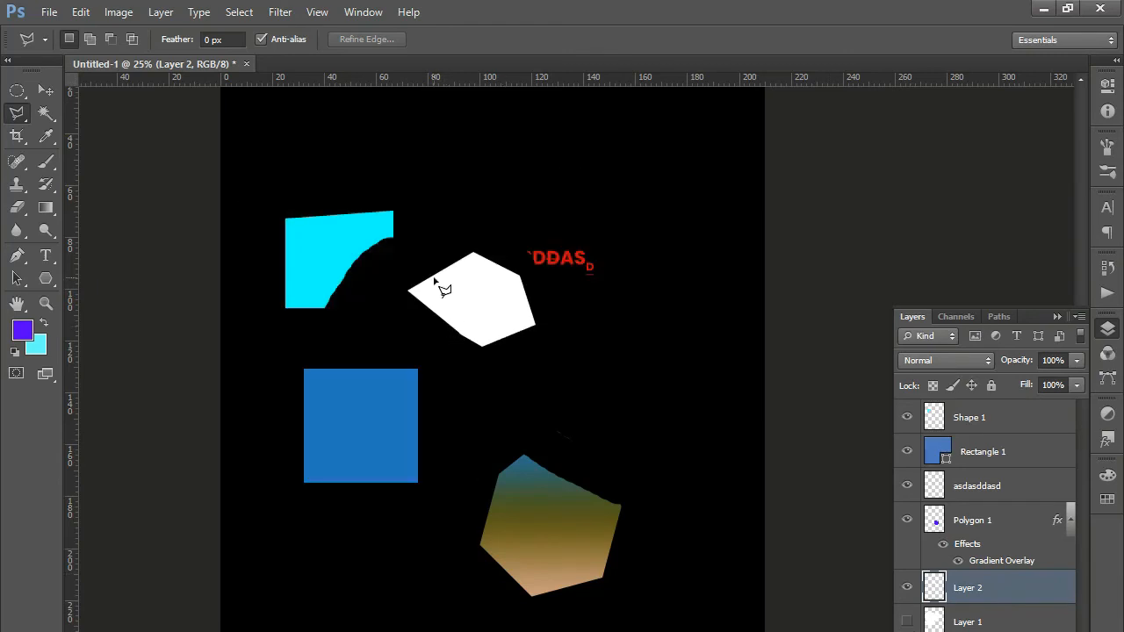
pyautogui.hotkey('ctrl', '-')
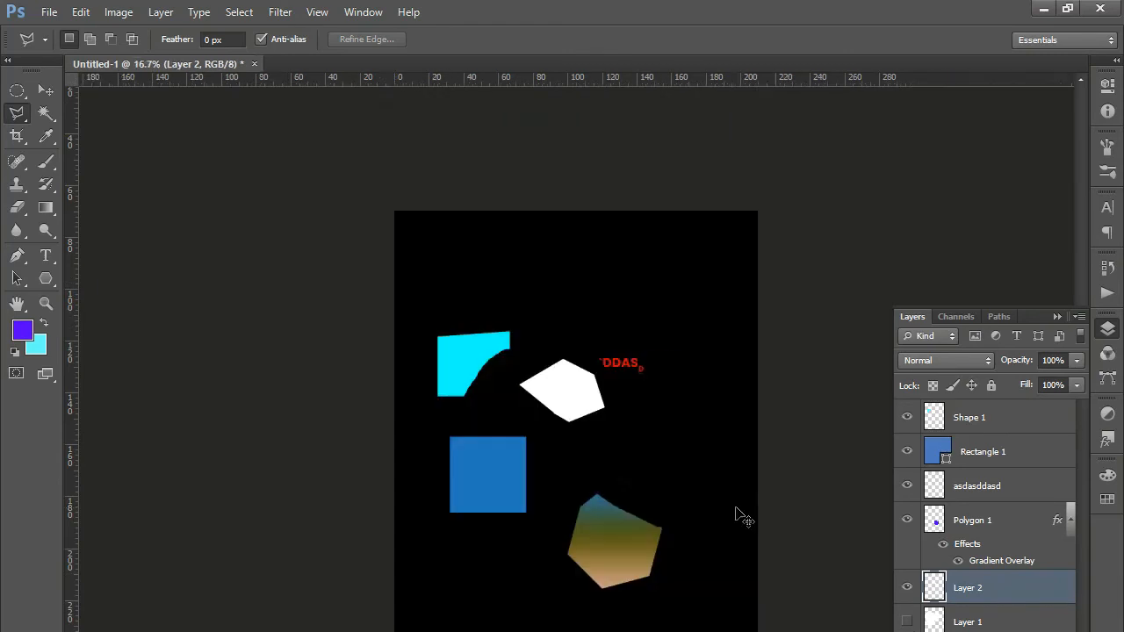
pyautogui.hotkey('ctrl', '+')
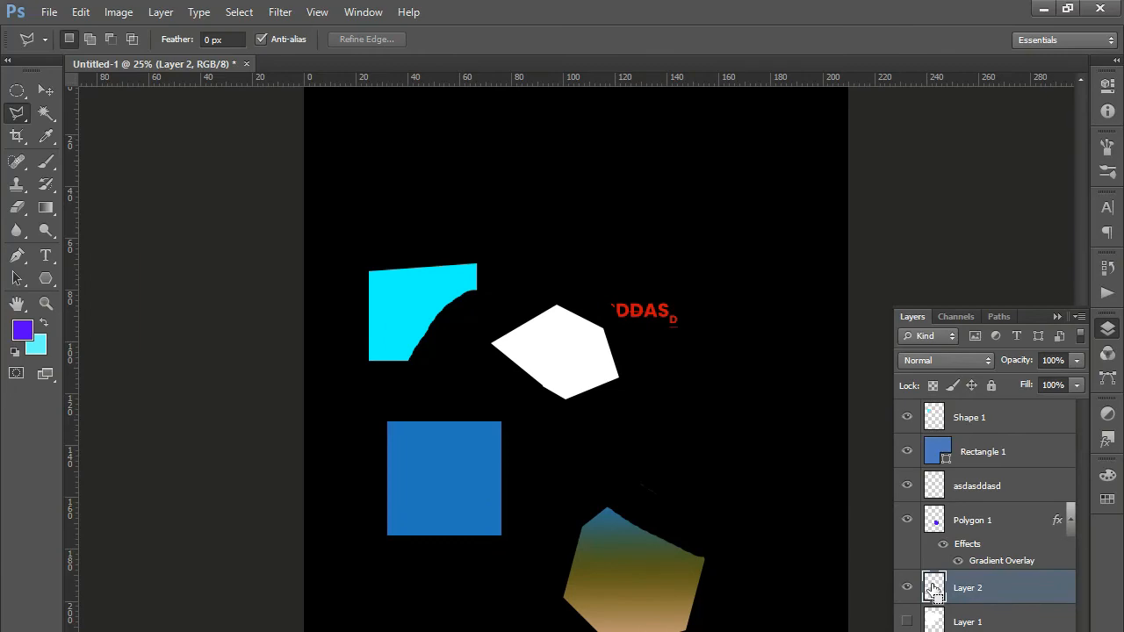
pyautogui.keyDown('ctrl'); pyautogui.click(933, 589); pyautogui.keyUp('ctrl')
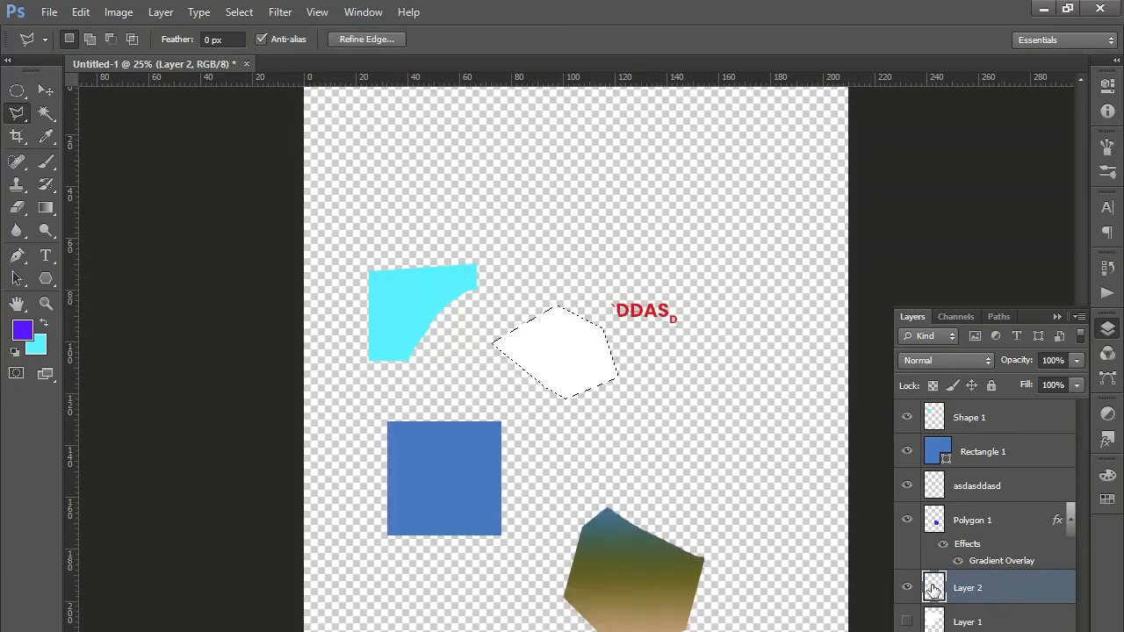
pyautogui.hotkey('ctrl', 'BackSpace')
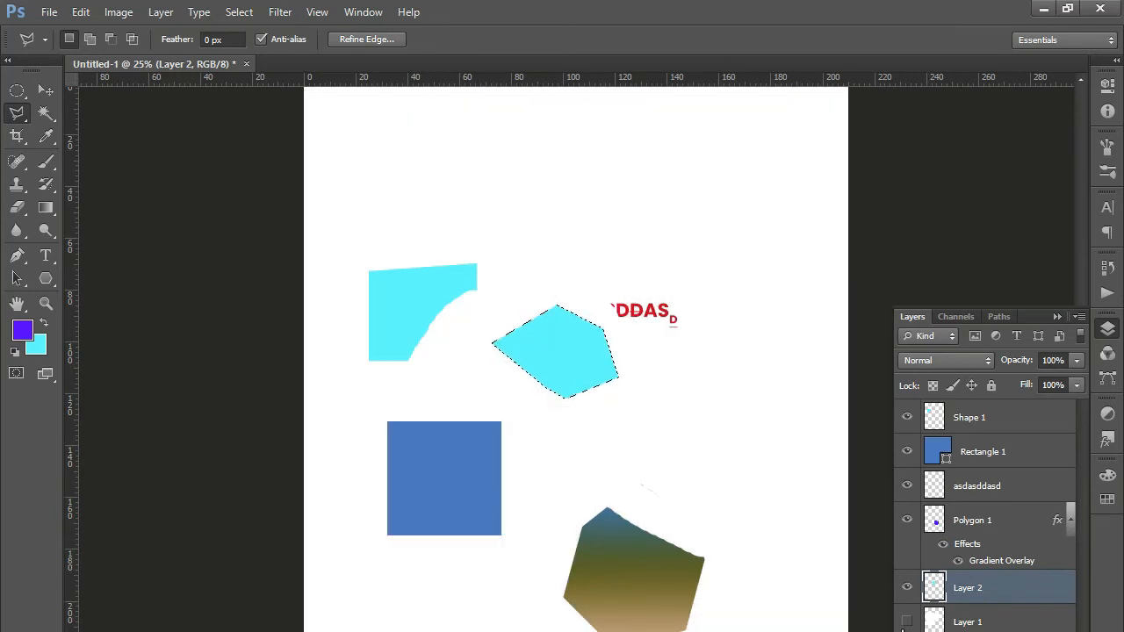
# Step: Select Layer 1's outlined area, fill it with the violet-blue colour and swap the foreground and background colours
pyautogui.click(934, 624)
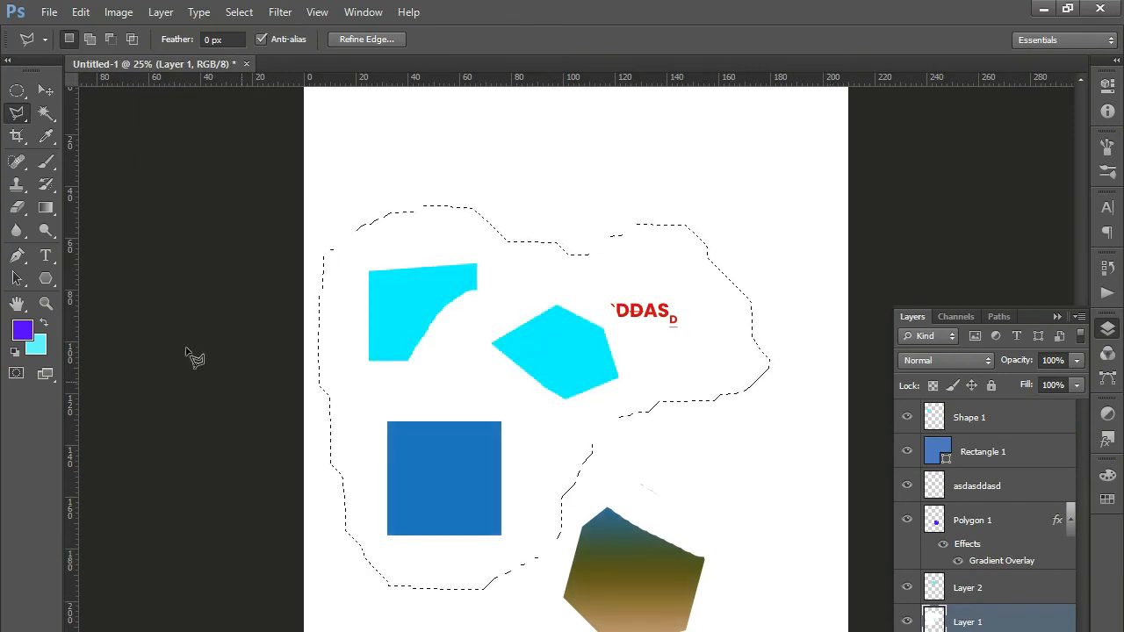
pyautogui.click(45, 323)
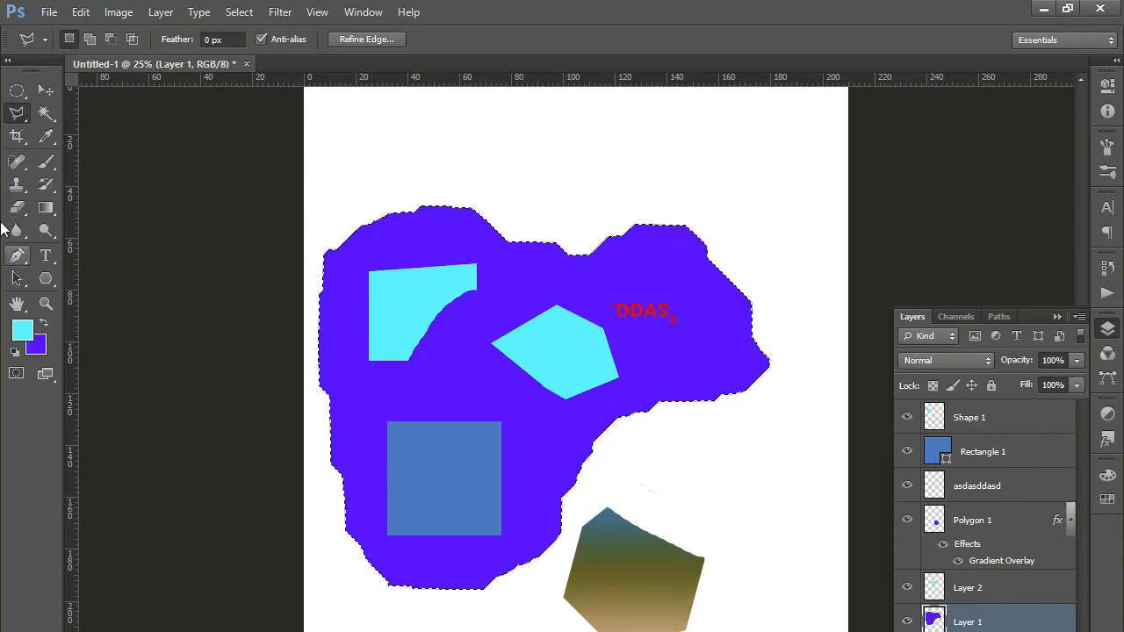
# Step: Draw a closed cyan shape about 1073 by 540 px near the page's lower edge with the Freeform Pen Tool
pyautogui.click(18, 257)
pyautogui.rightClick(19, 262)
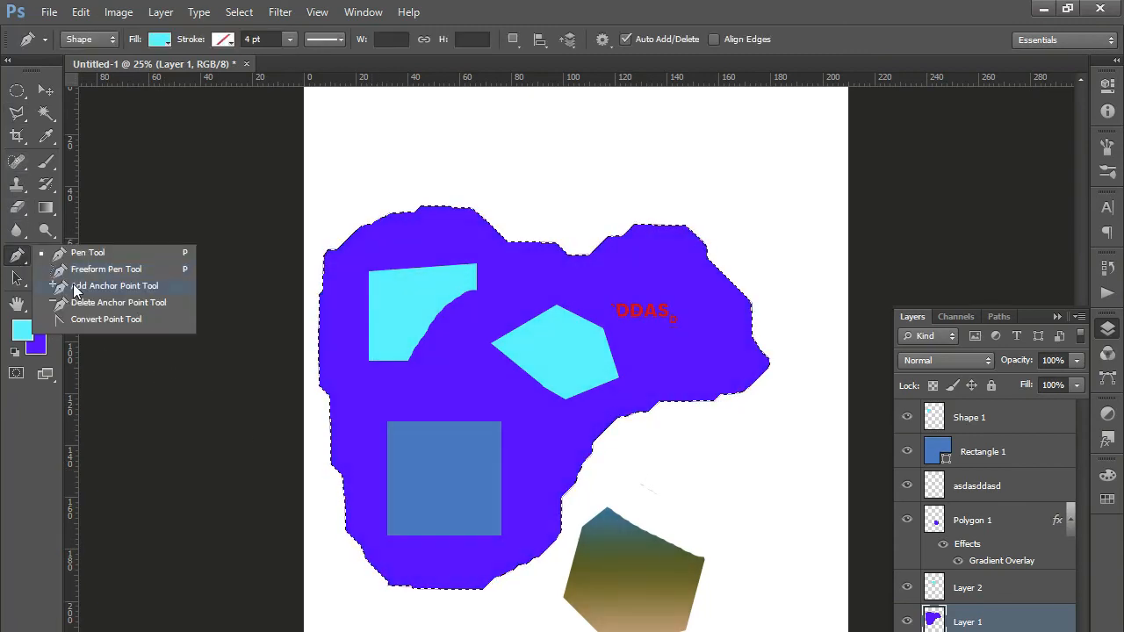
pyautogui.click(96, 269)
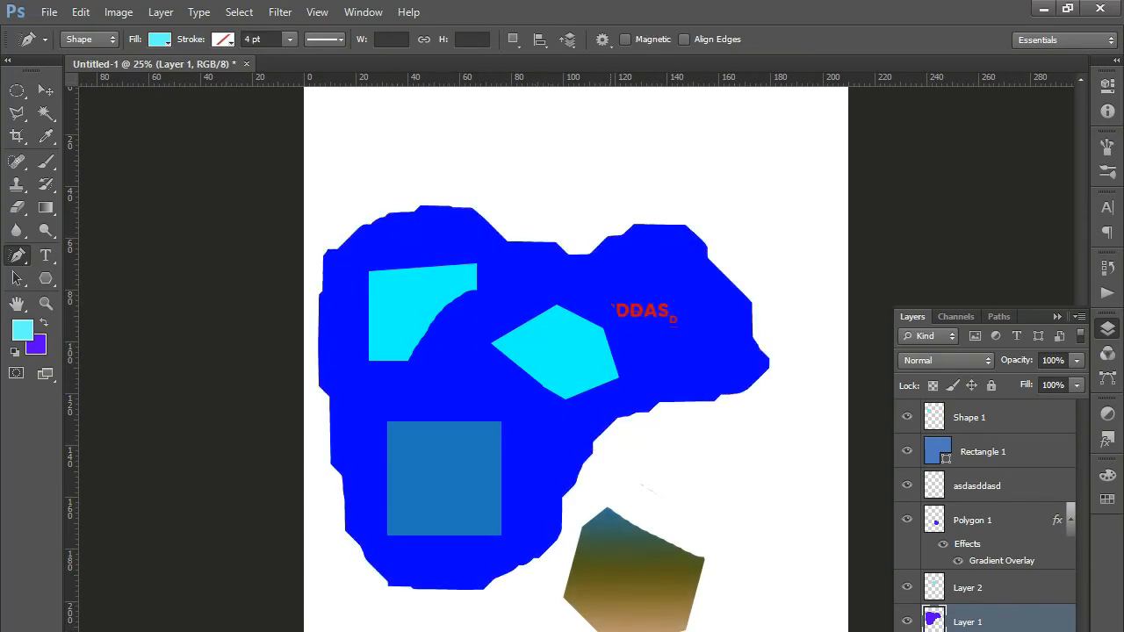
pyautogui.moveTo(415, 369)
pyautogui.mouseDown()
pyautogui.moveTo(491, 387)
pyautogui.moveTo(524, 378)
pyautogui.mouseUp()
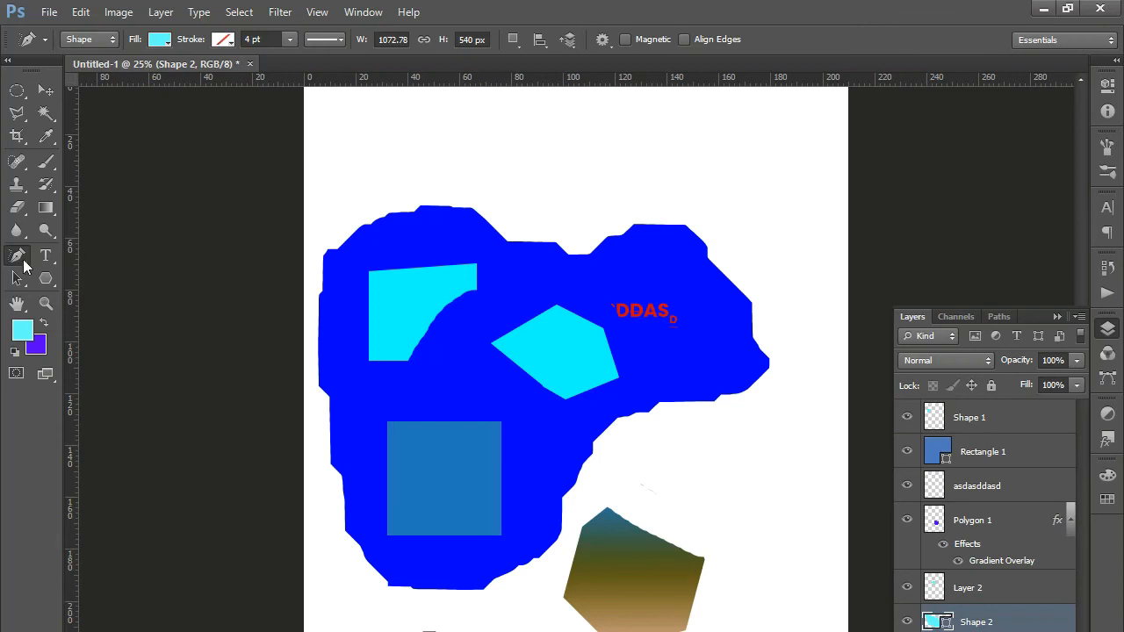
# Step: Add an anchor point on the upper edge of the cyan freeform shape with the Add Anchor Point Tool
pyautogui.moveTo(17, 255); pyautogui.dragTo(83, 295)
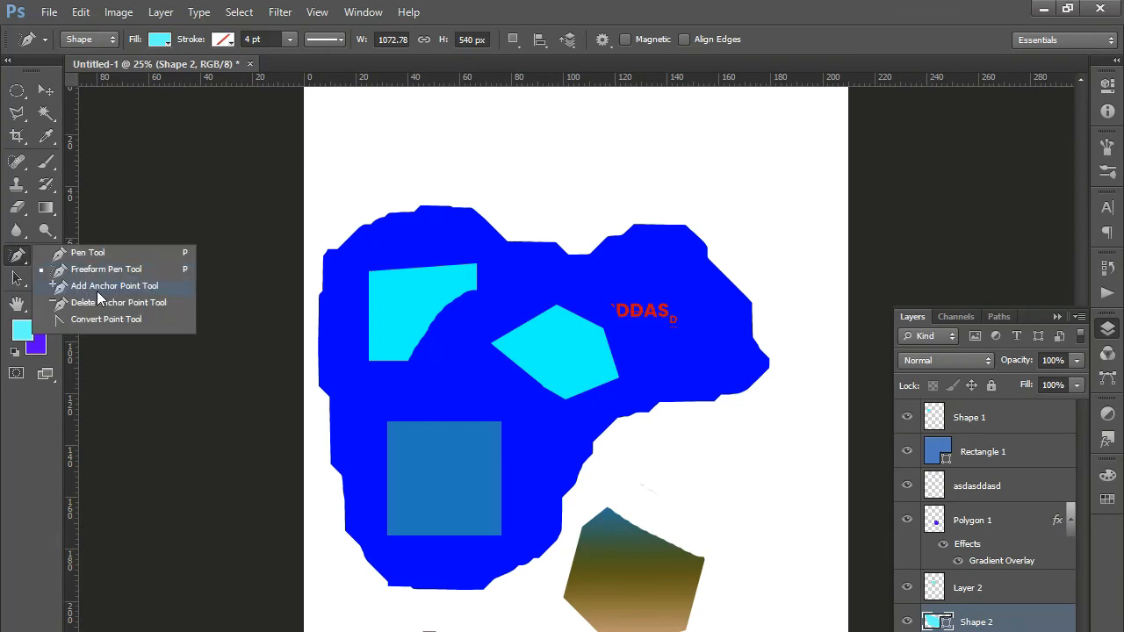
pyautogui.click(96, 287)
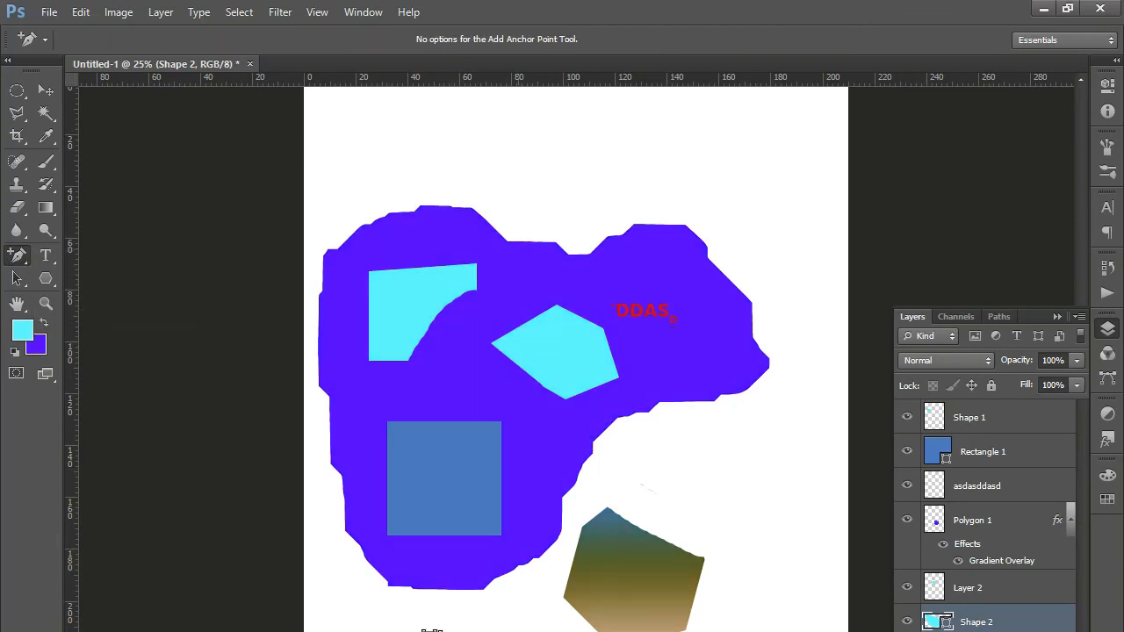
pyautogui.hotkey('ctrl', '+')
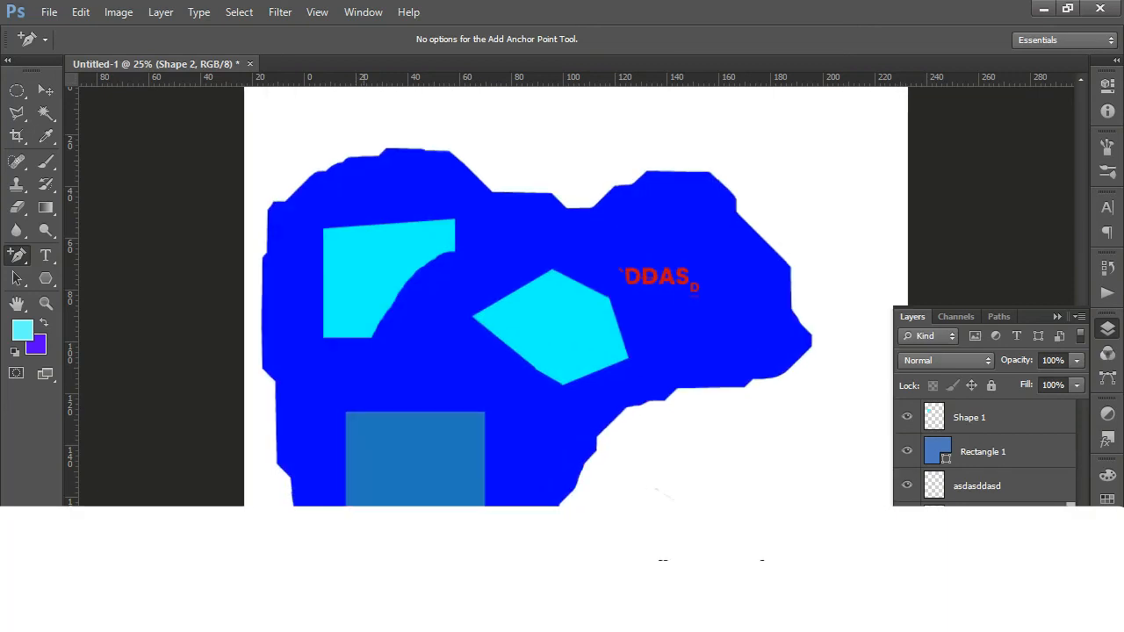
pyautogui.moveTo(424, 631); pyautogui.dragTo(421, 435)
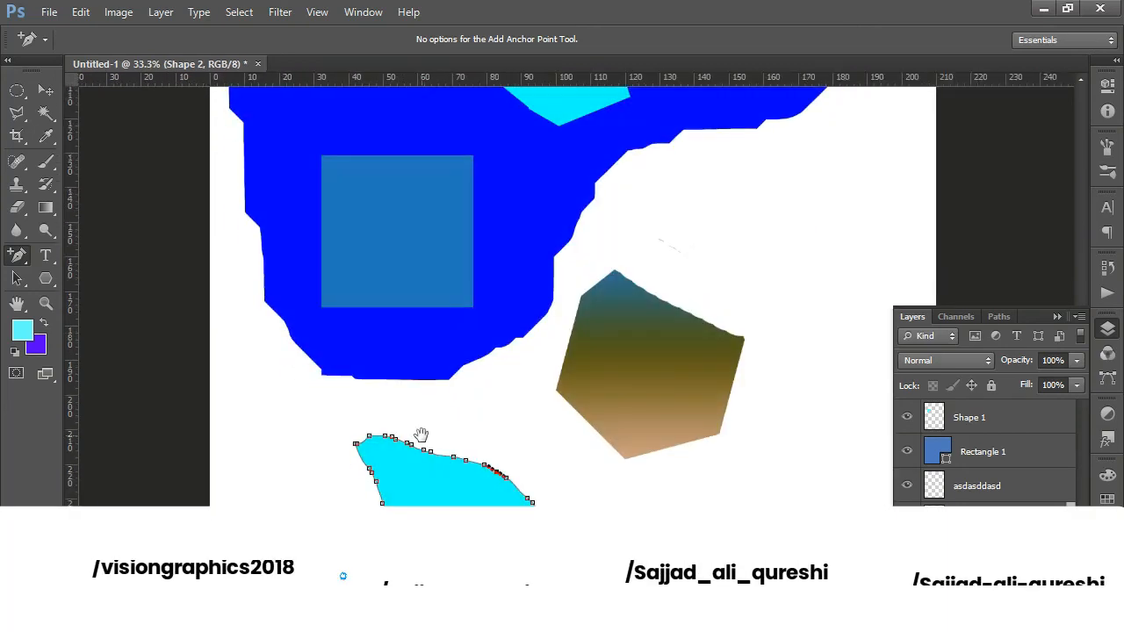
pyautogui.hotkey('ctrl', '+')
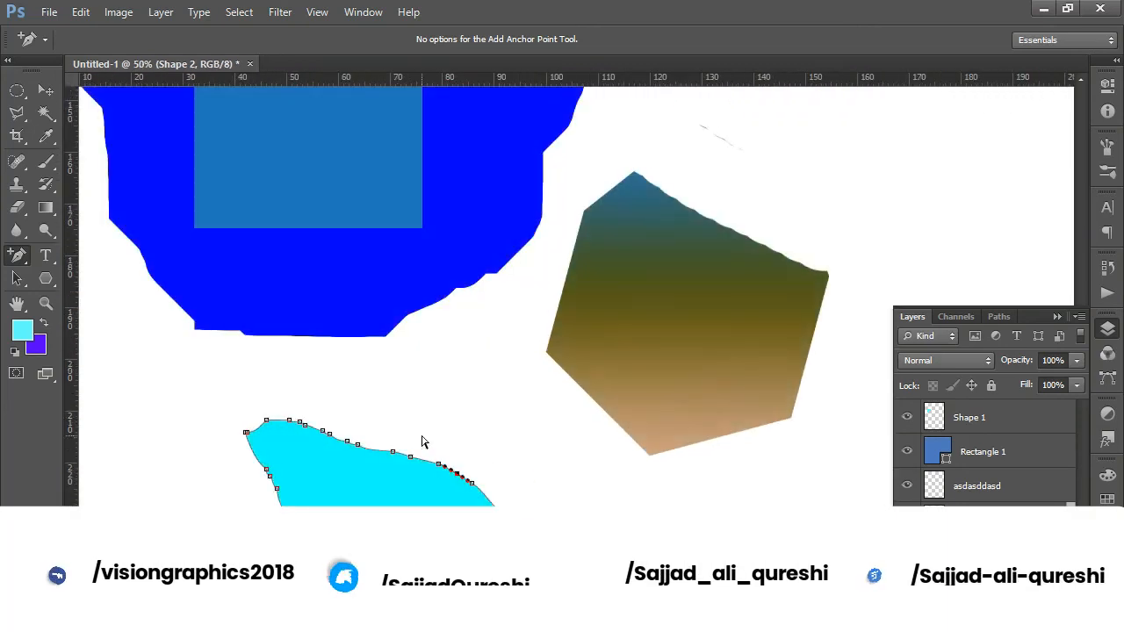
# Step: Remove several closely spaced anchor points from the freeform shape's upper edge with the Delete Anchor Point Tool
pyautogui.rightClick(18, 255)
pyautogui.click(79, 307)
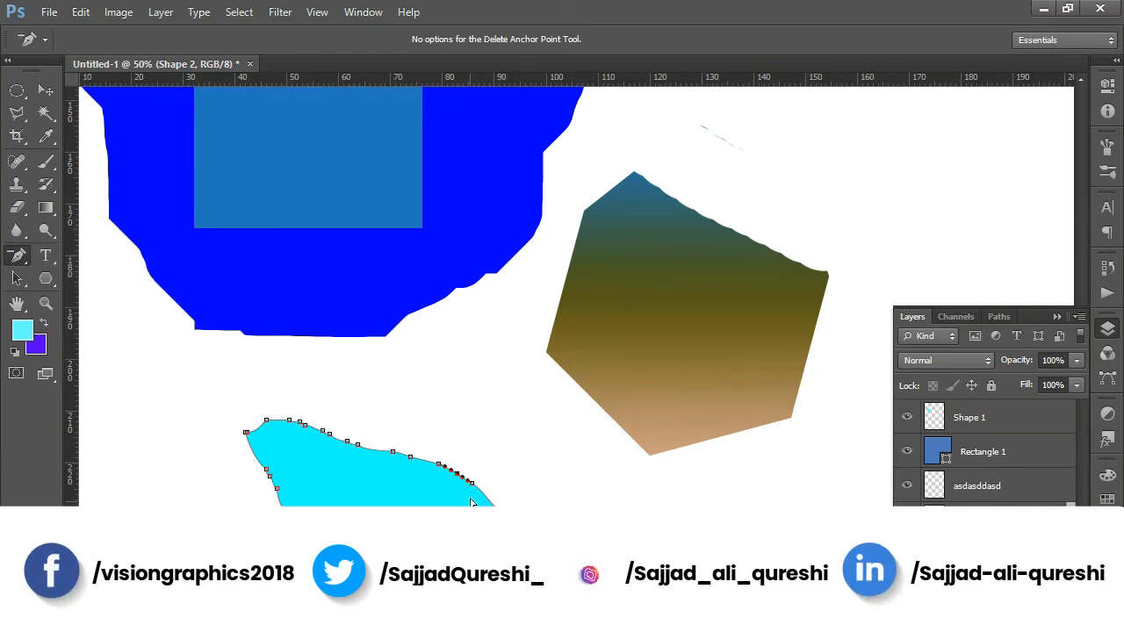
pyautogui.click(460, 476)
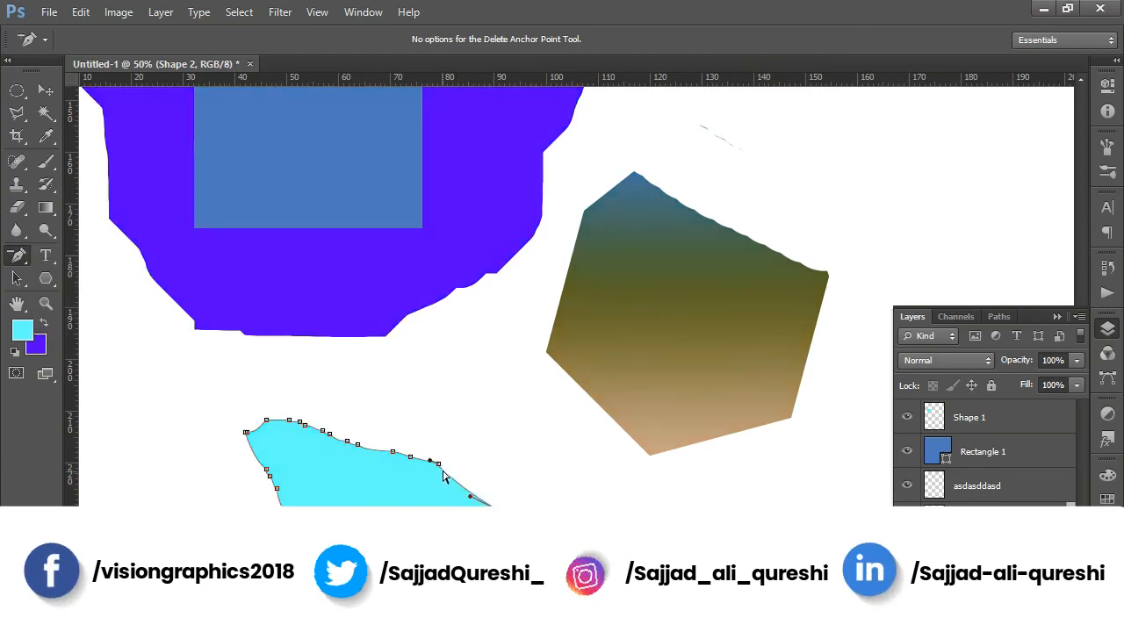
# Step: Convert the anchor point at the freeform shape's upper-left tip into a curve and pull out its handle with the Convert Point Tool
pyautogui.rightClick(17, 255)
pyautogui.click(83, 319)
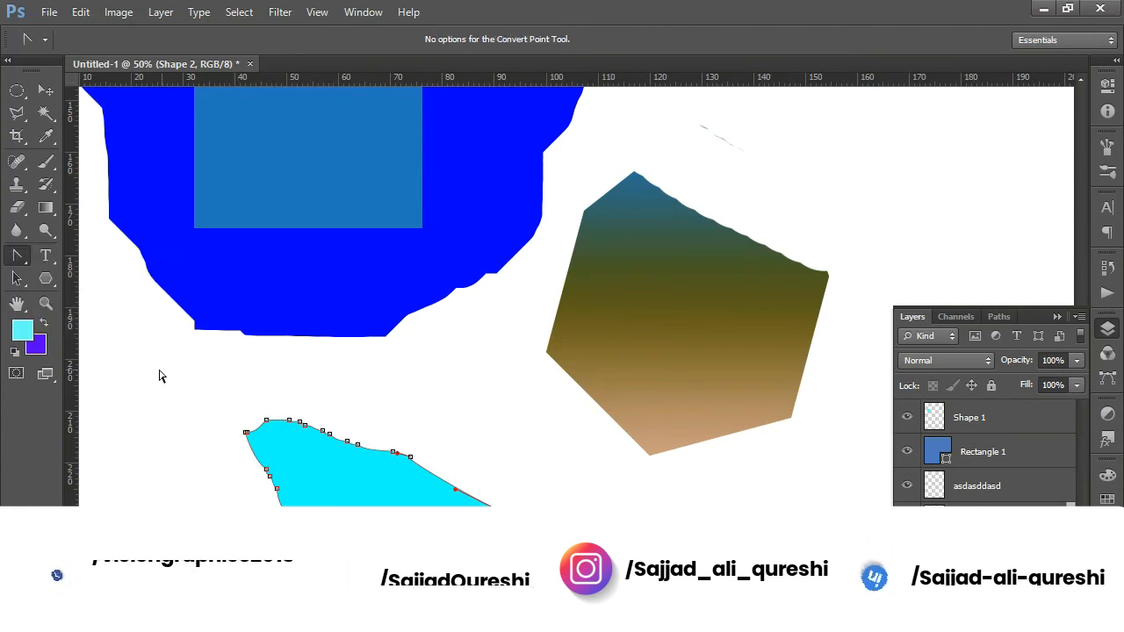
pyautogui.click(321, 476)
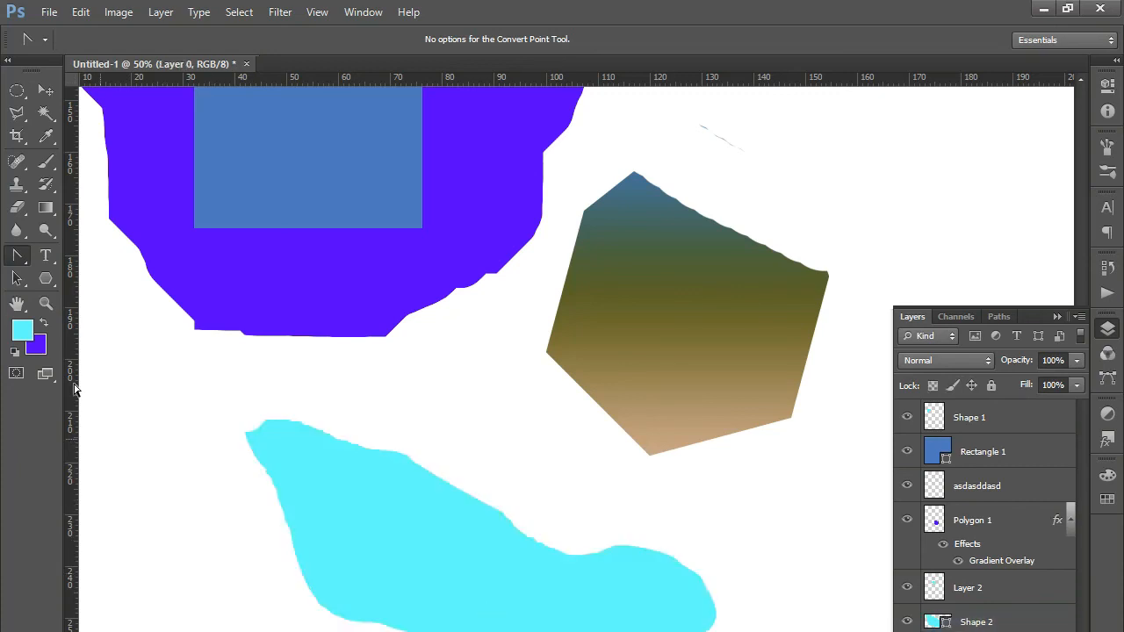
pyautogui.rightClick(18, 255)
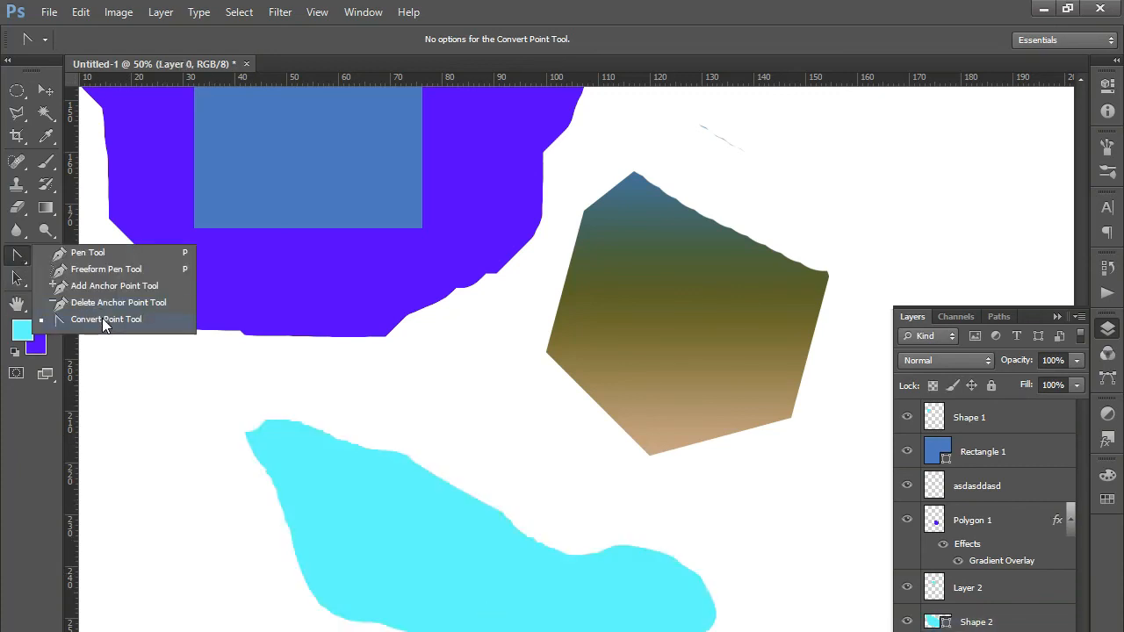
pyautogui.click(104, 320)
pyautogui.click(285, 448)
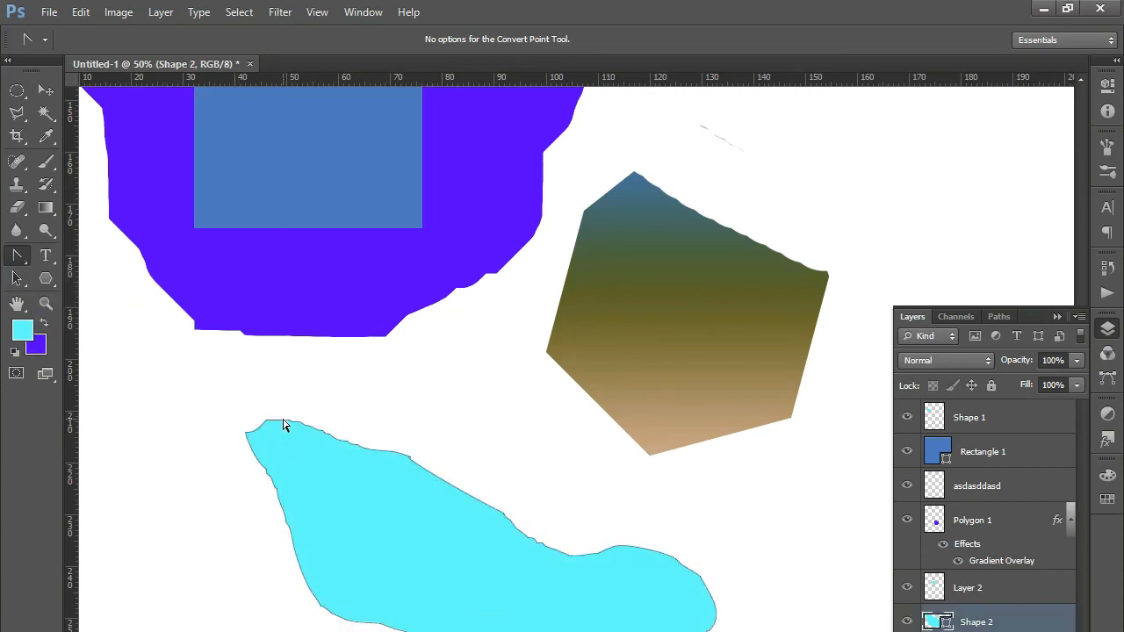
pyautogui.click(284, 425)
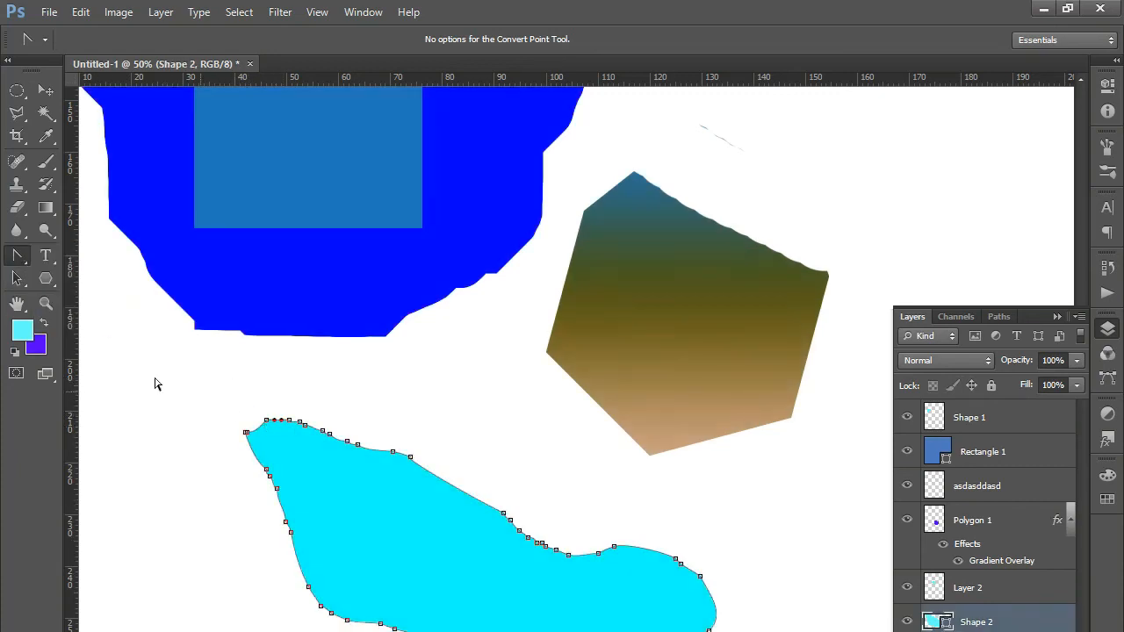
pyautogui.click(288, 421)
pyautogui.click(246, 434)
pyautogui.moveTo(246, 435); pyautogui.dragTo(256, 401)
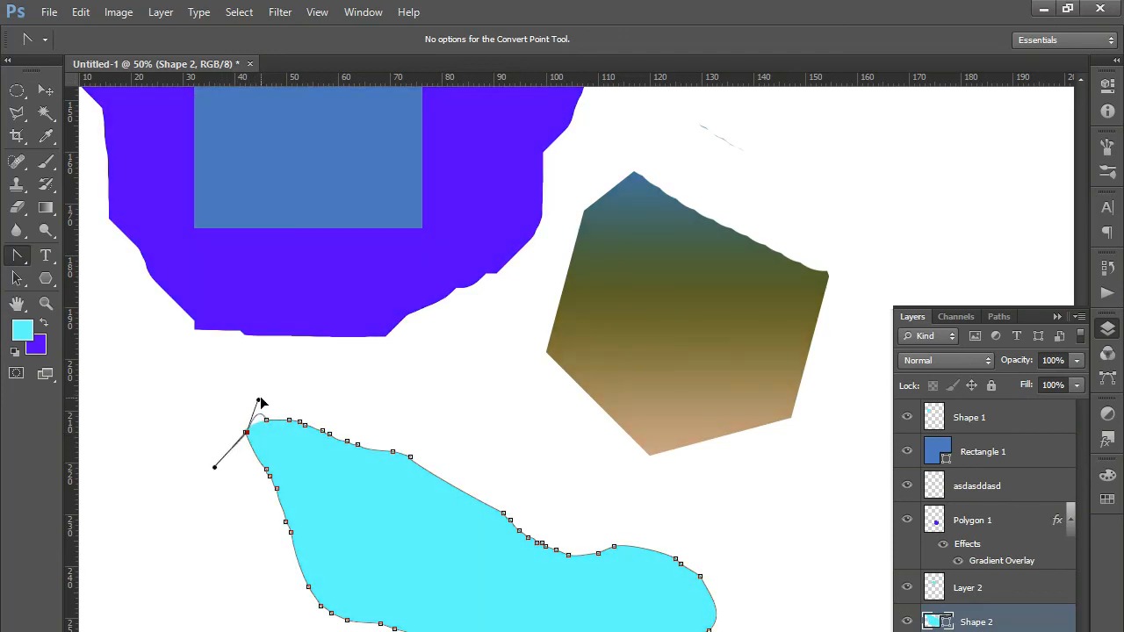
# Step: Reshape the curve at the freeform shape's upper-left tip into a small loop using the anchor's direction handles
pyautogui.click(25, 261)
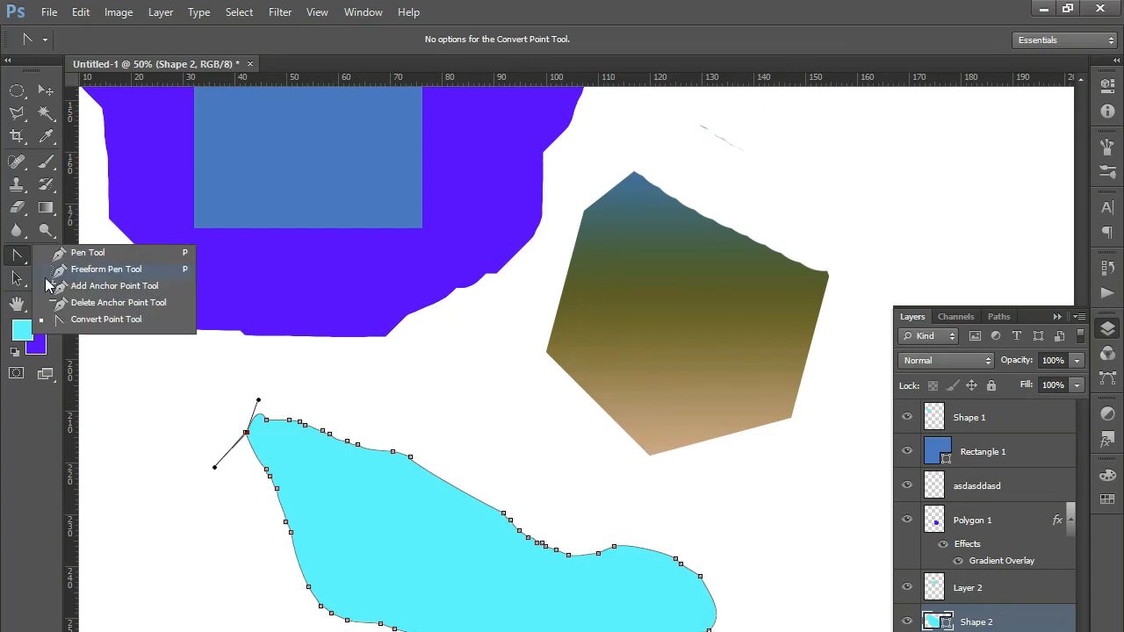
pyautogui.click(109, 322)
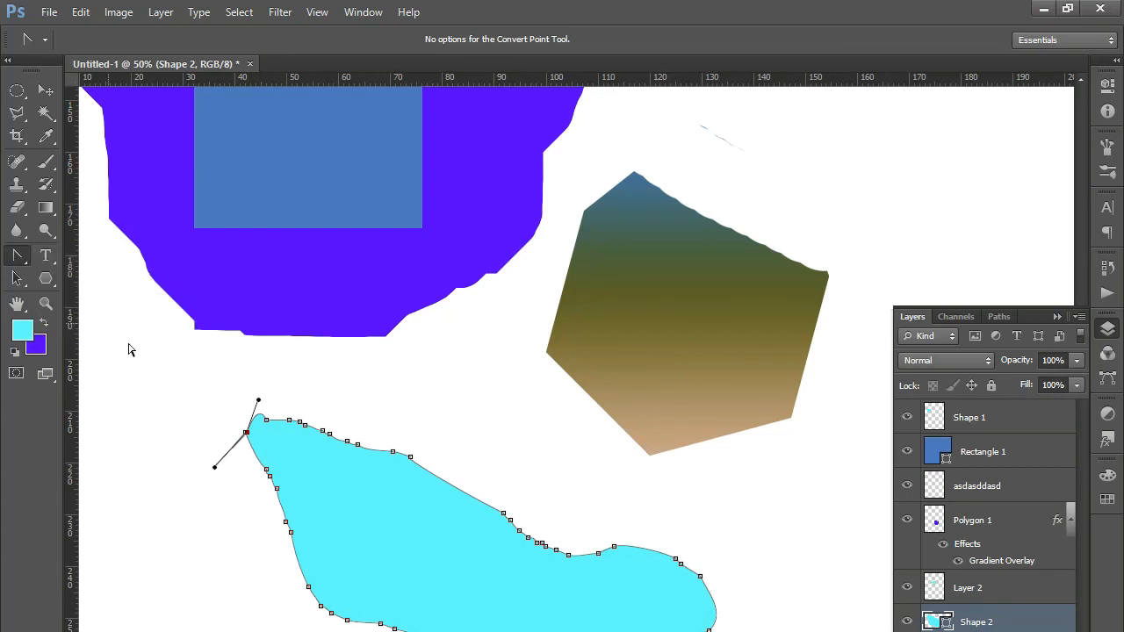
pyautogui.moveTo(225, 452); pyautogui.dragTo(260, 453)
pyautogui.moveTo(230, 412)
pyautogui.mouseDown()
pyautogui.moveTo(220, 477)
pyautogui.moveTo(233, 498)
pyautogui.moveTo(212, 415)
pyautogui.mouseUp()
pyautogui.click(448, 565)
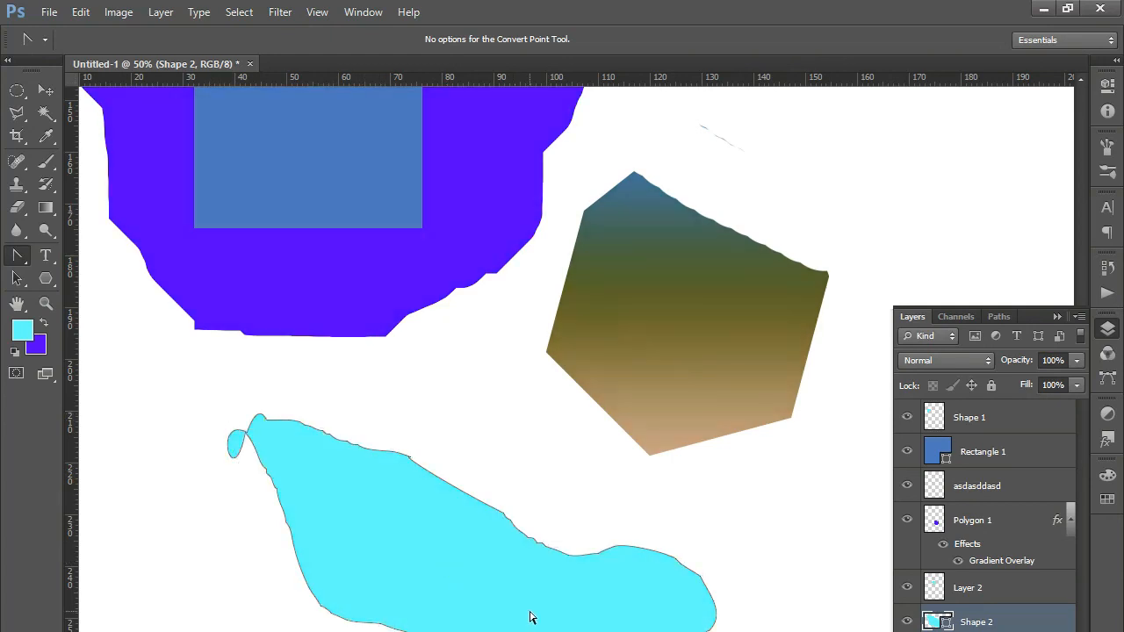
# Step: Show more of the artwork around the freeform shape and collapse the Layers panel
pyautogui.hotkey('ctrl', '-')
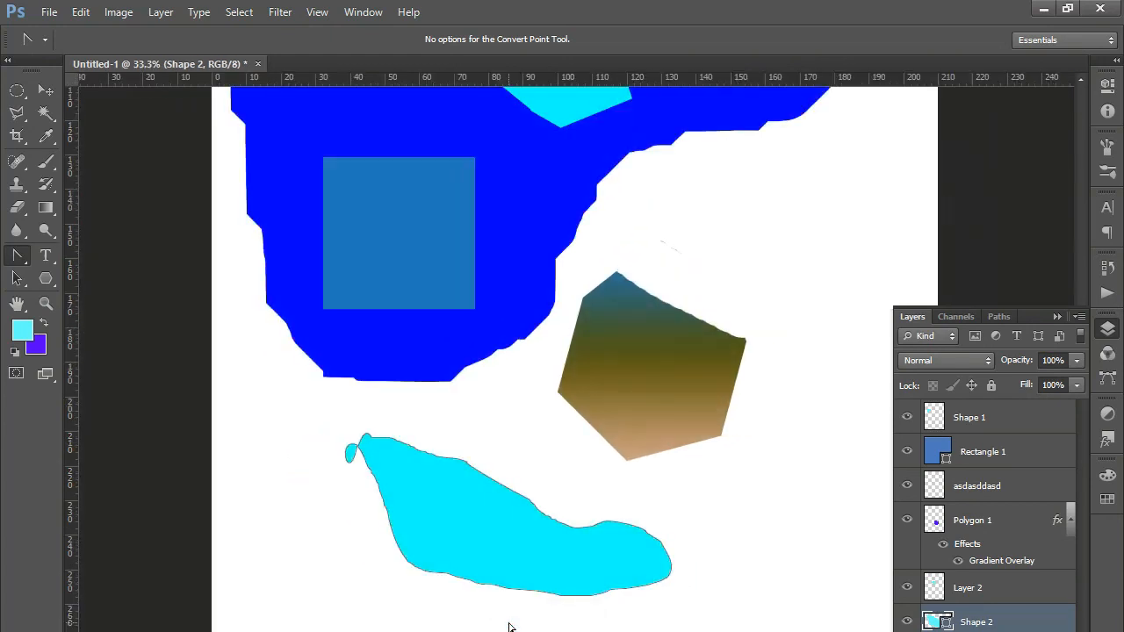
pyautogui.moveTo(532, 380); pyautogui.dragTo(460, 484)
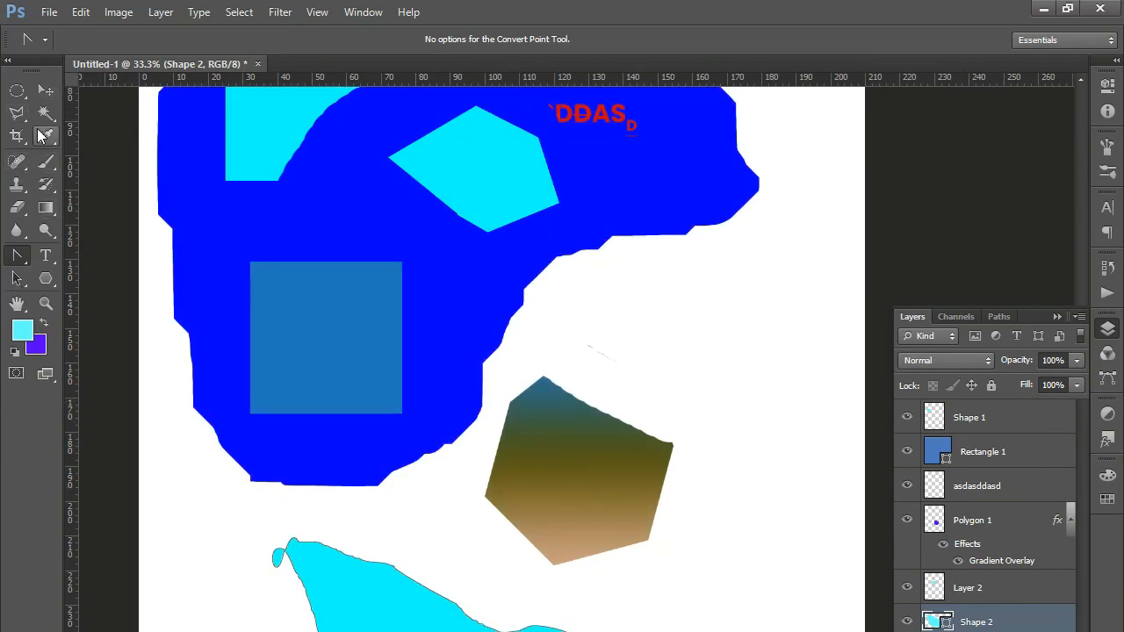
pyautogui.click(1058, 317)
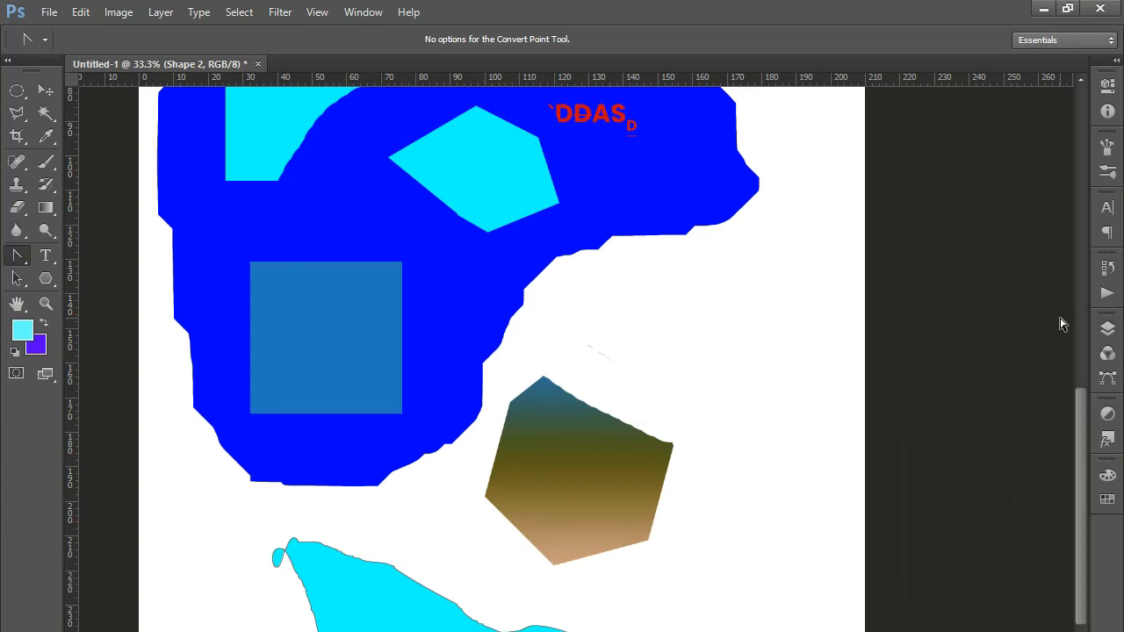